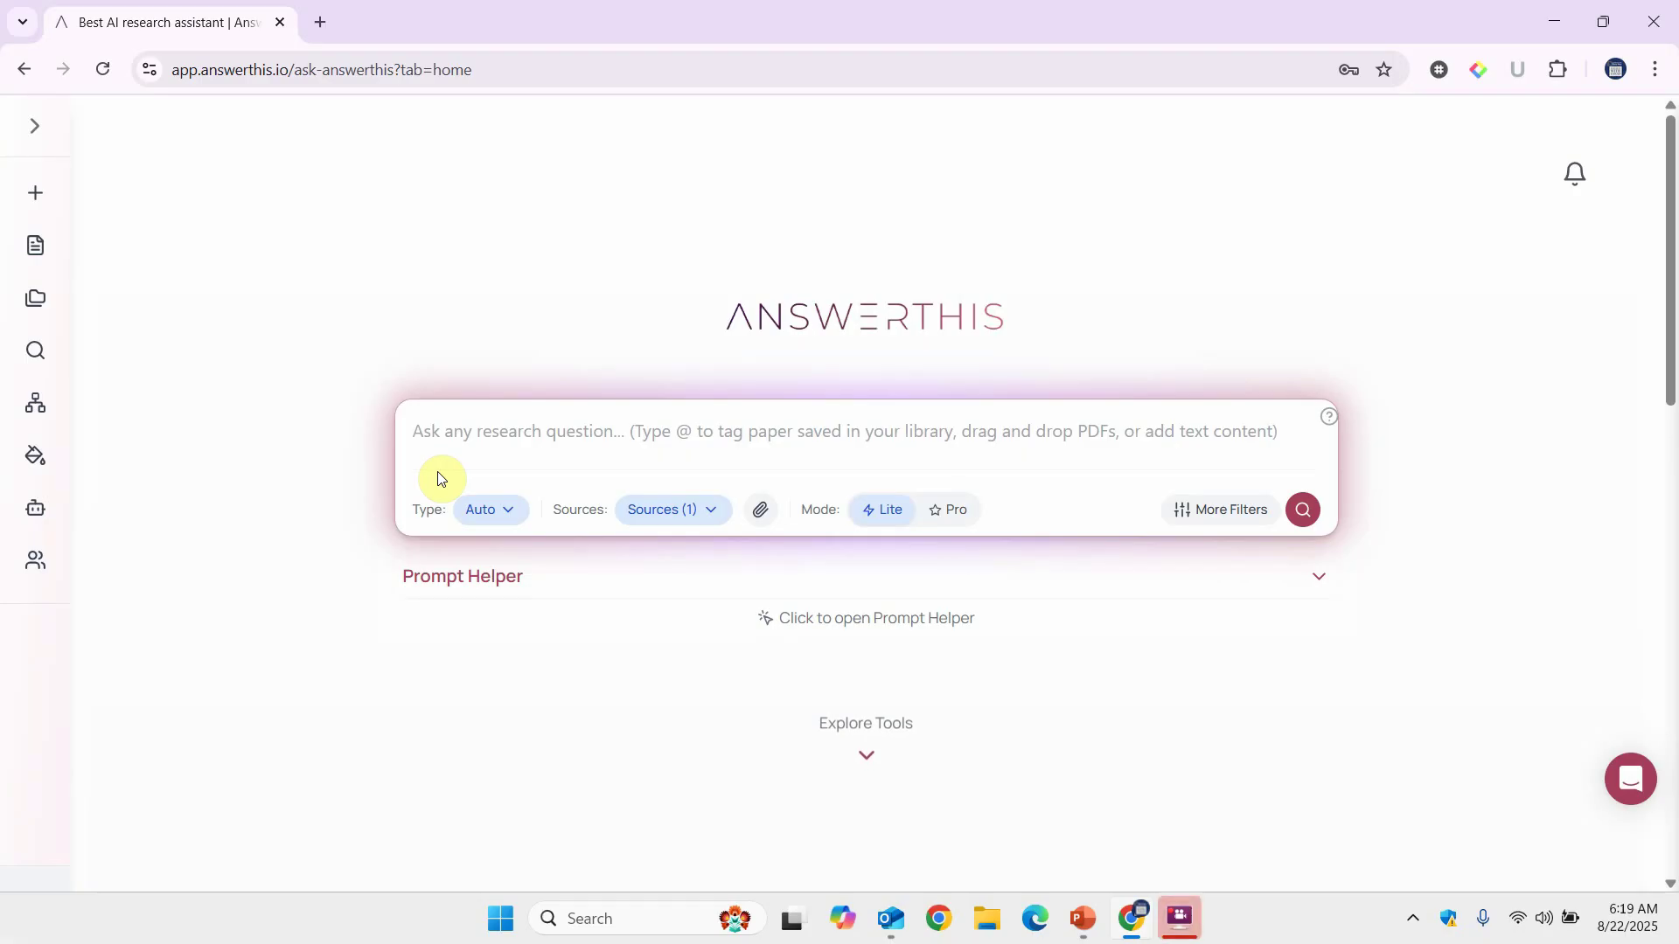
- Open the Search Papers tool from AnswerThis's Explore Tools list
scroll(911, 454, "down", 3)
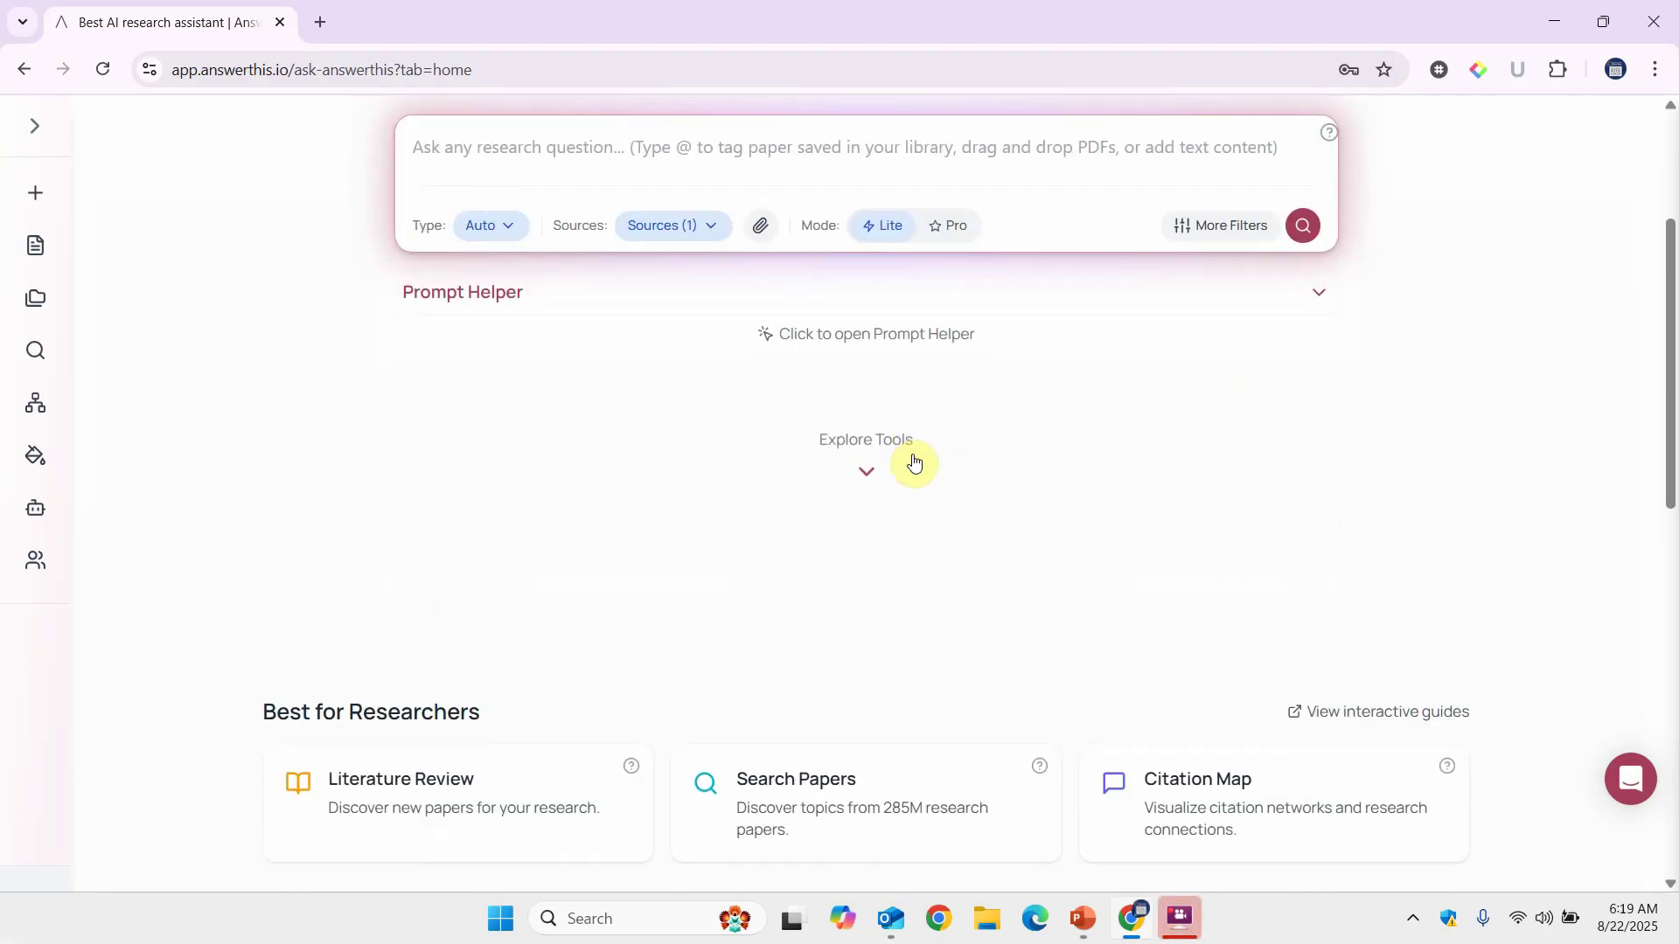
scroll(913, 462, "down", 3)
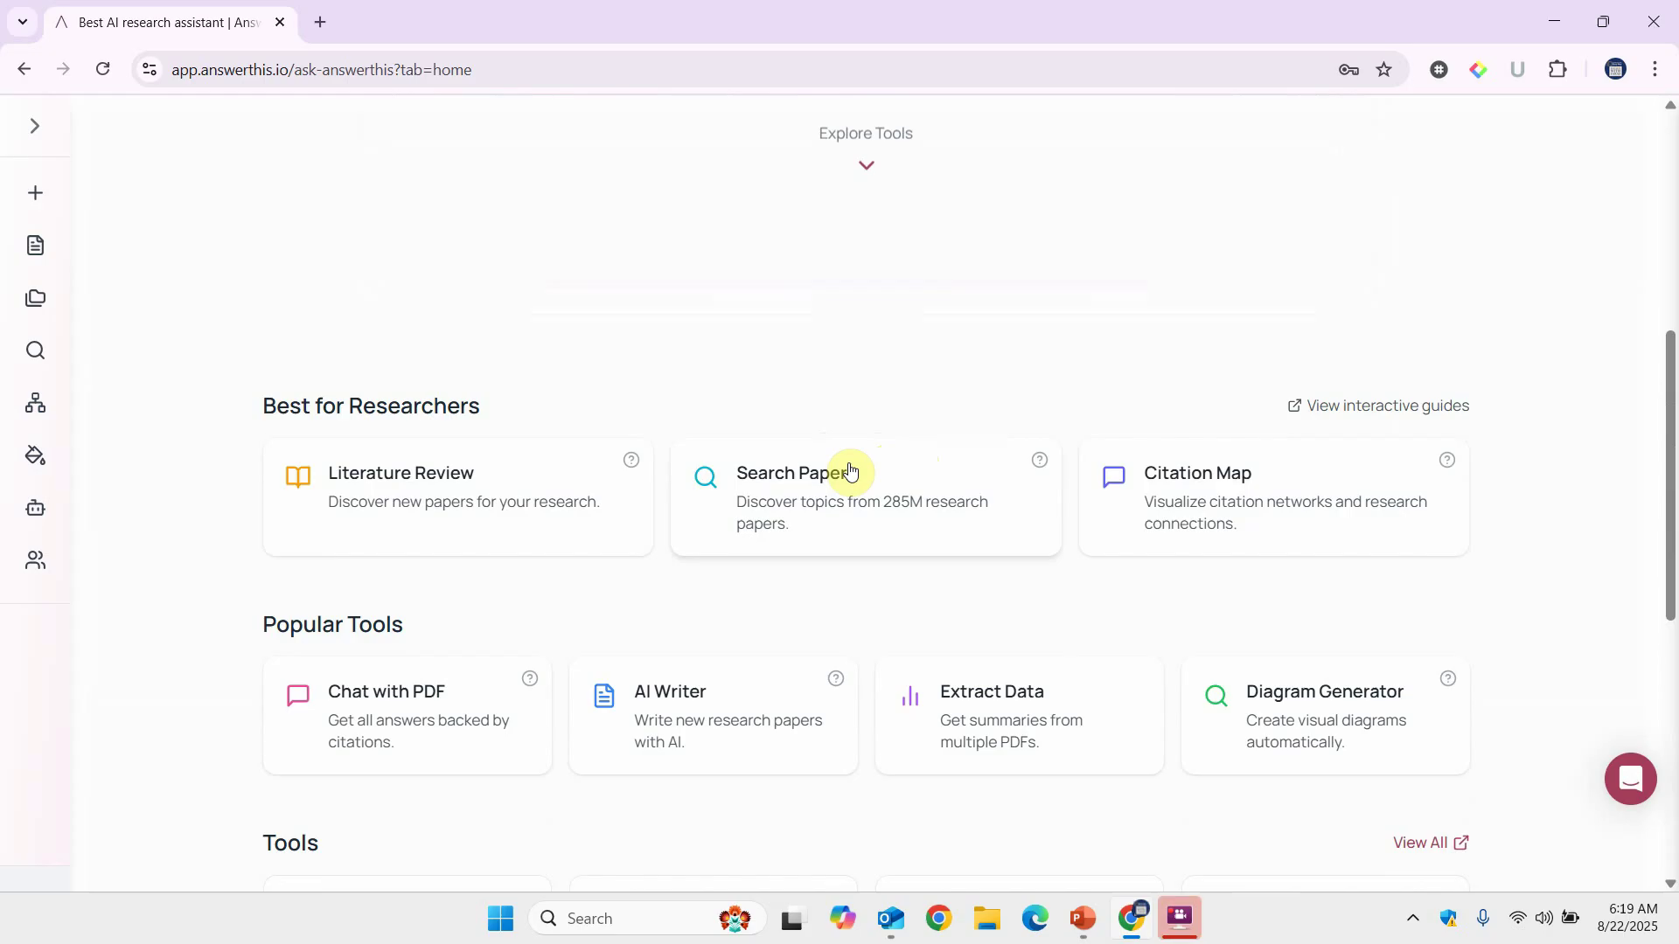
scroll(839, 471, "down", 1)
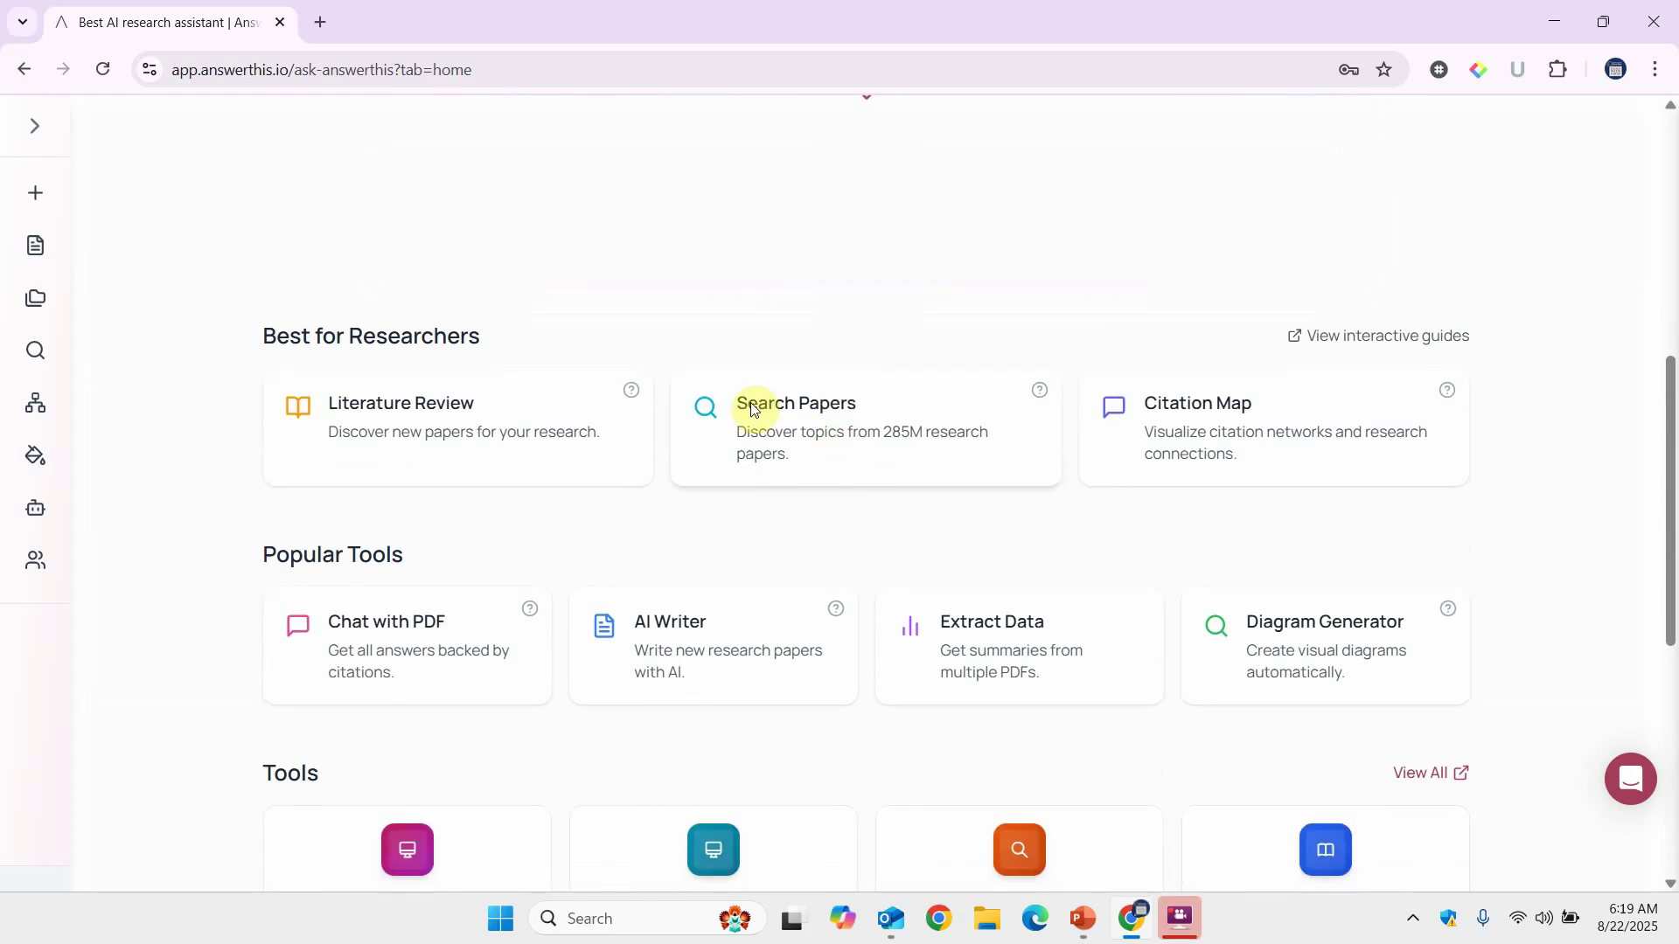
scroll(749, 400, "up", 7)
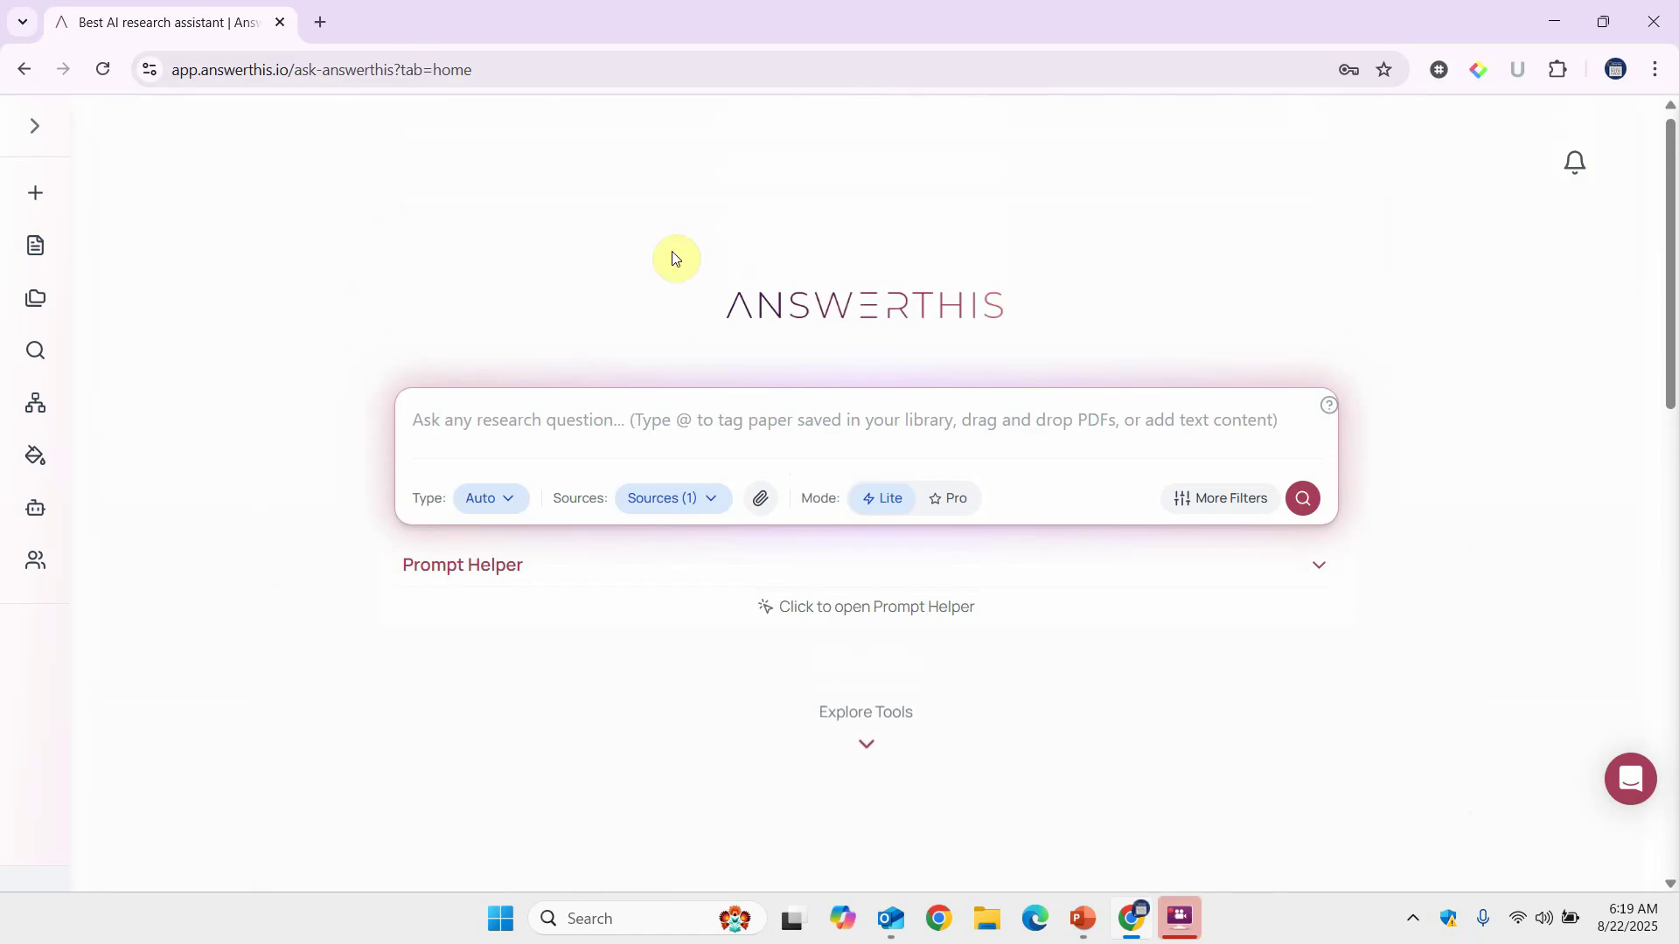
left_click(873, 764)
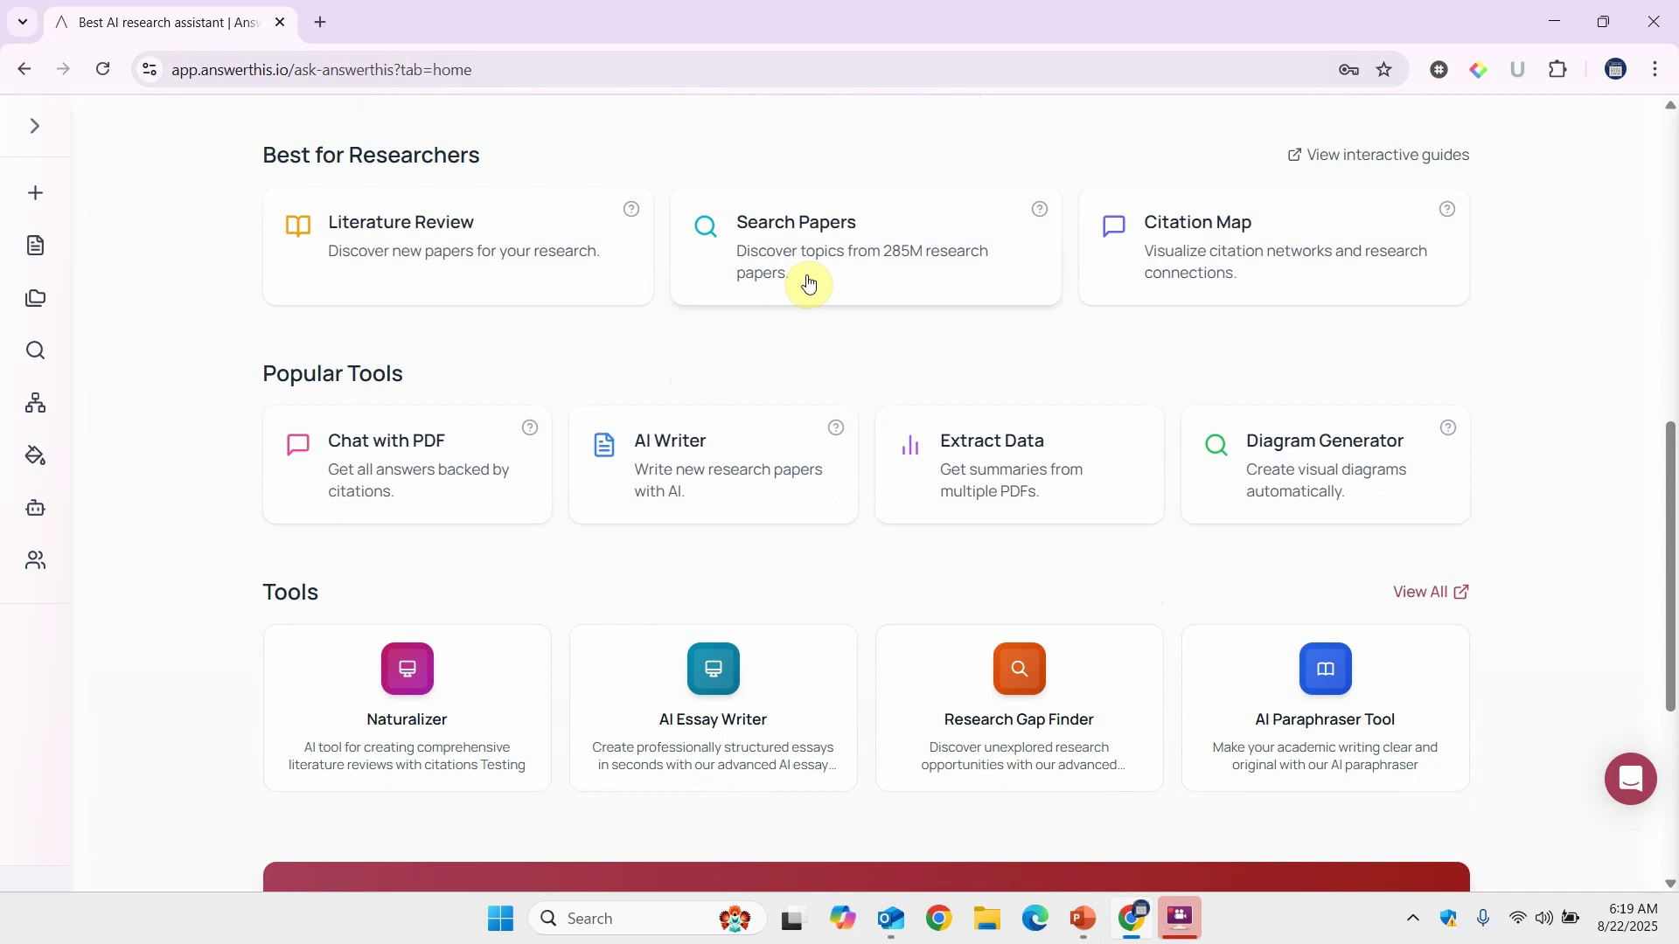
left_click(811, 277)
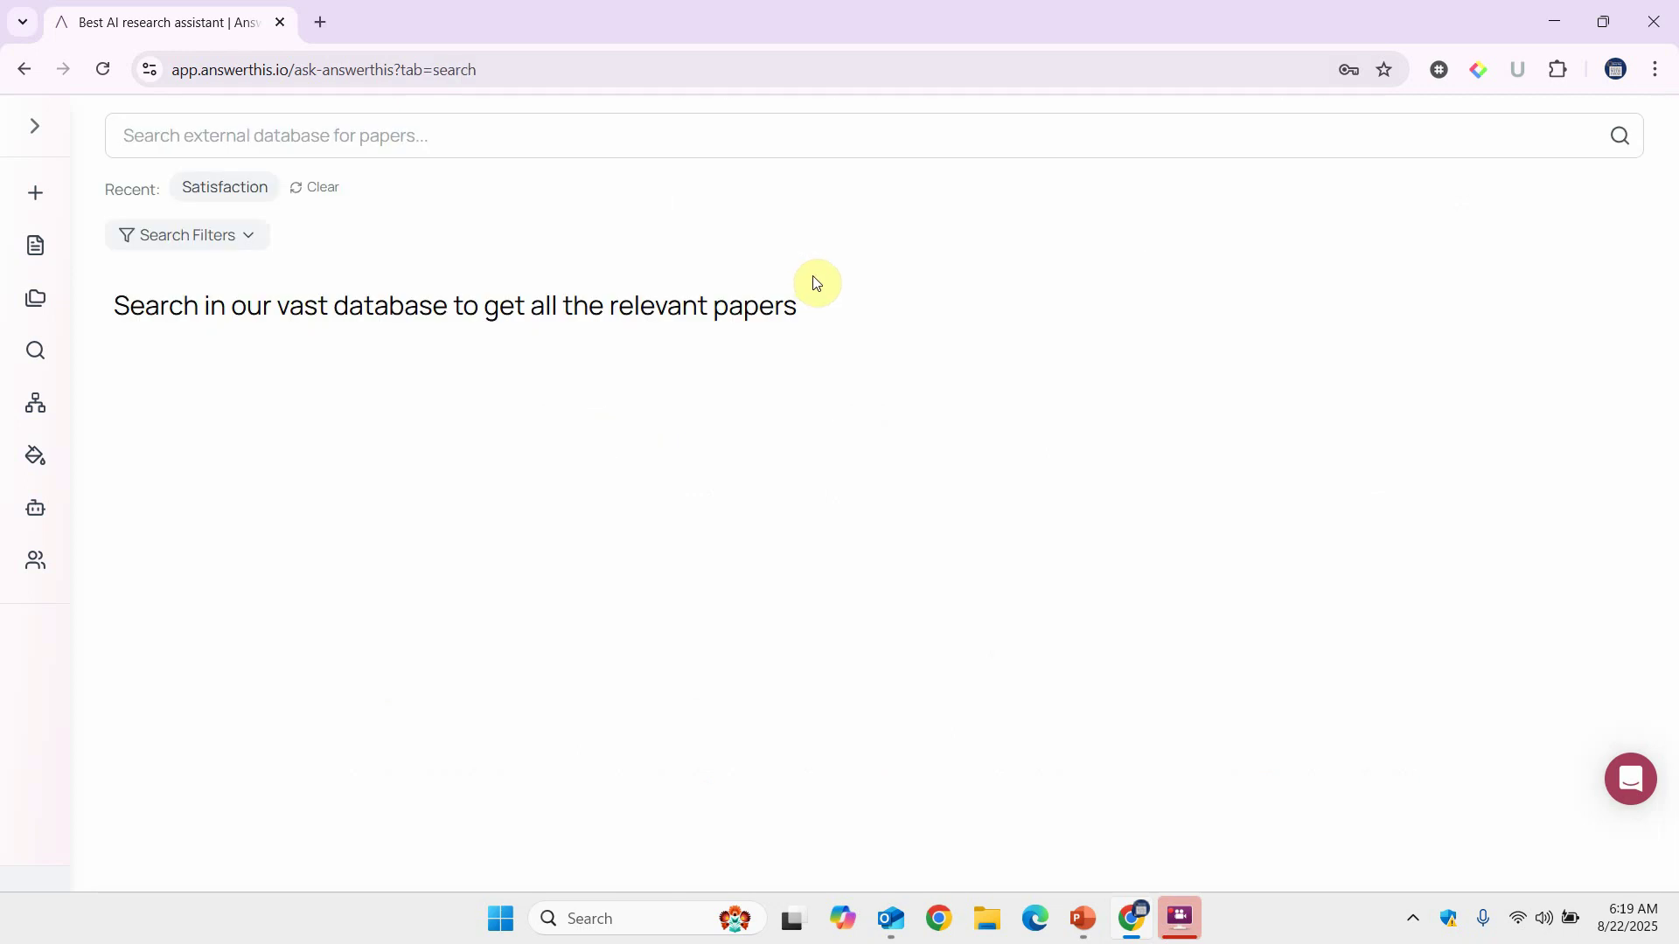
- Bring up the PowerPoint framework slide and select its Ethical Leadership and Corporate Social Responsibility boxes
mouse_move(1080, 937)
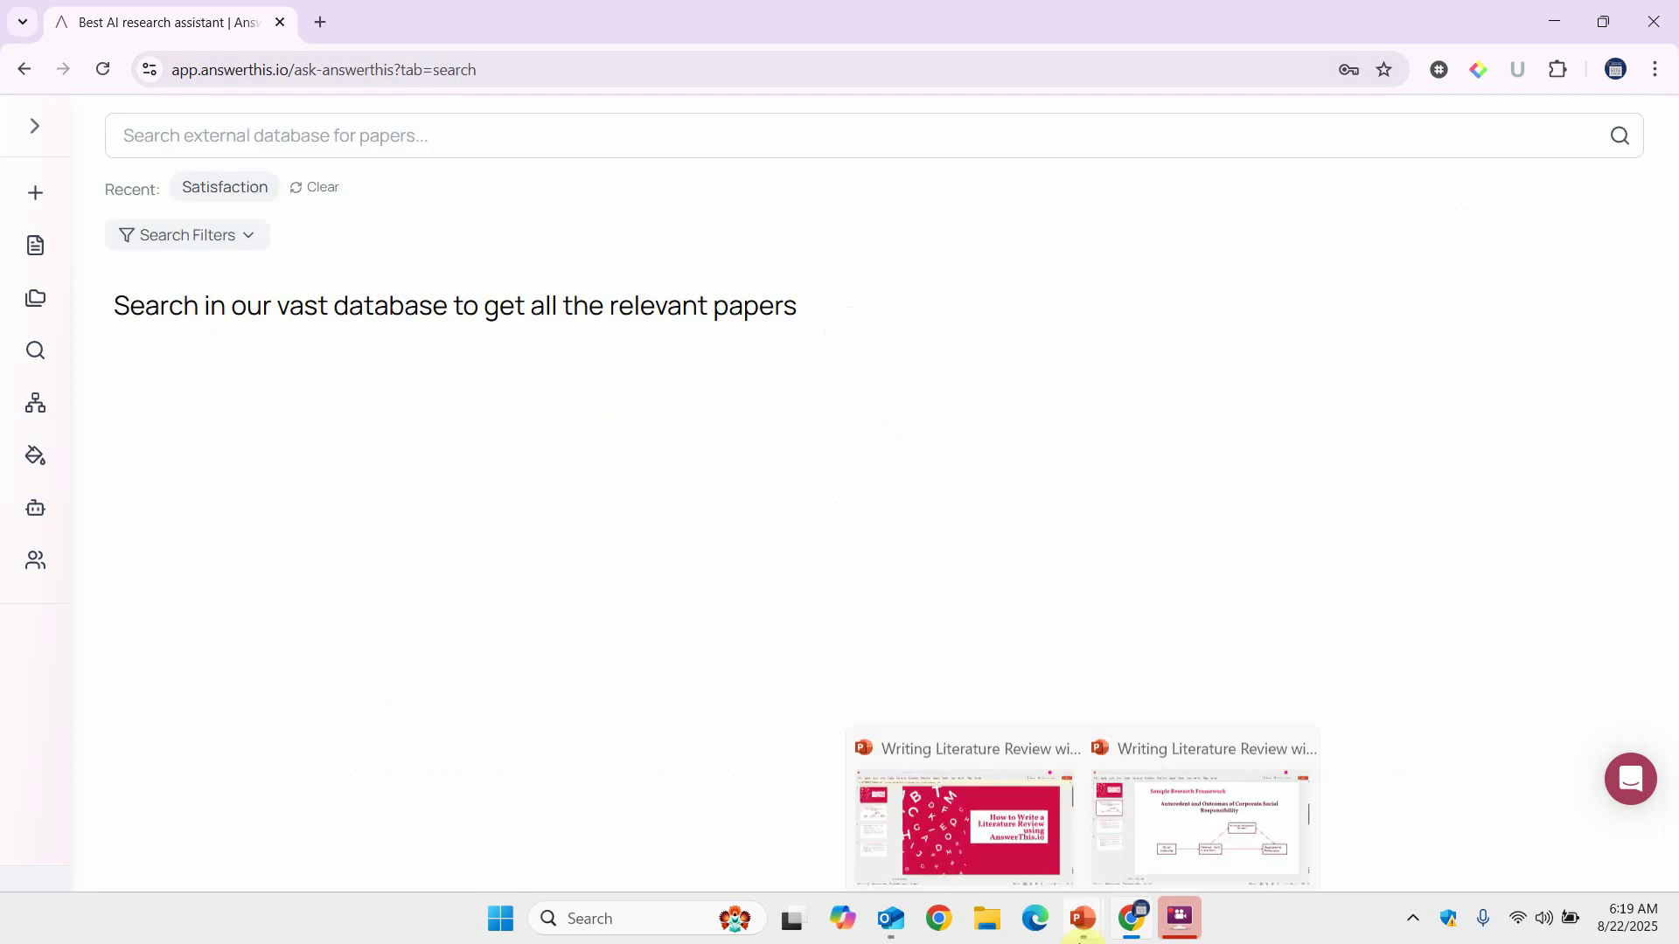
left_click(1140, 817)
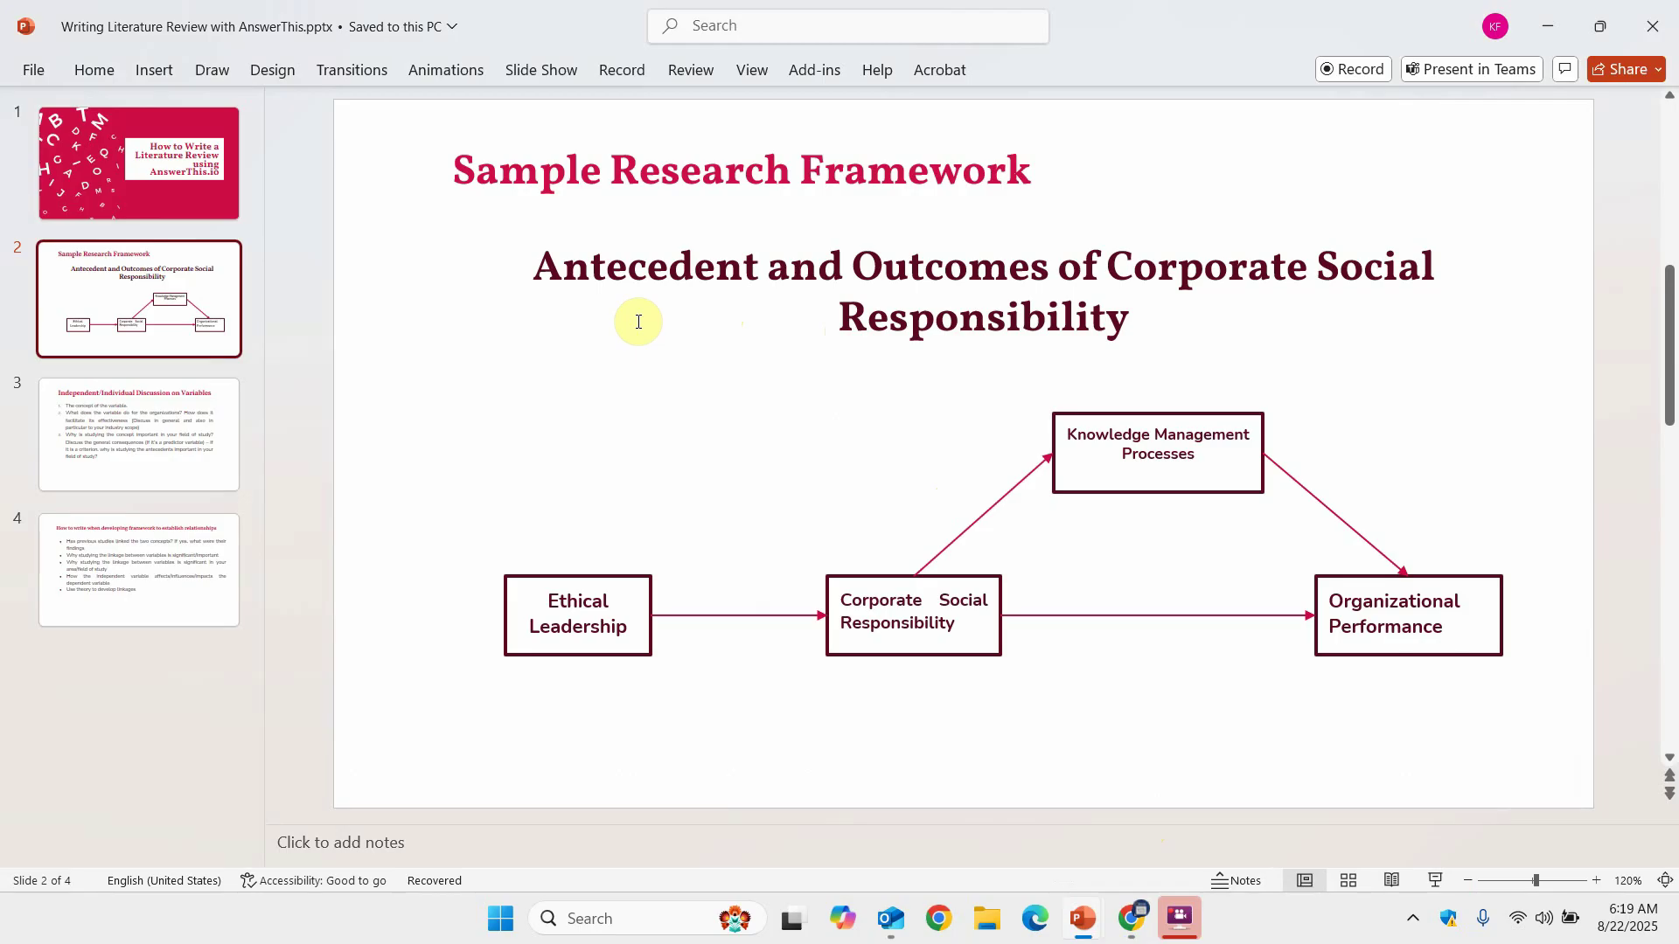
left_click(550, 626)
left_click(914, 627)
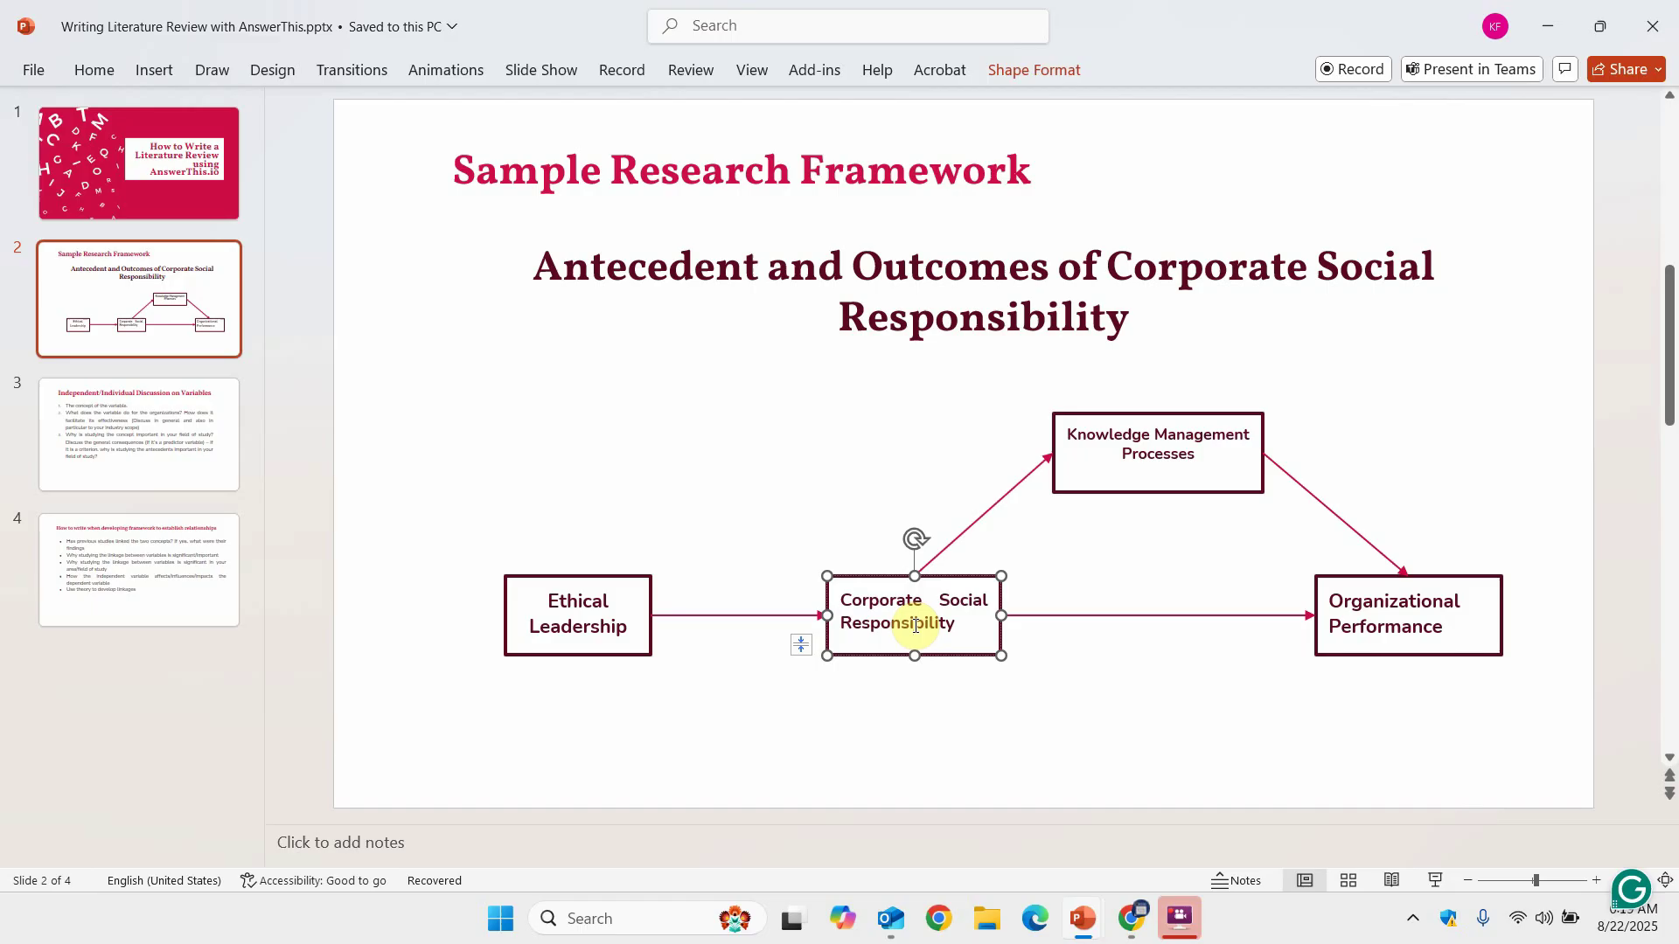
- Back in AnswerThis, enter the Ethical Leadership and Corporate Social Responsibility query and clear recent searches
left_click(1132, 918)
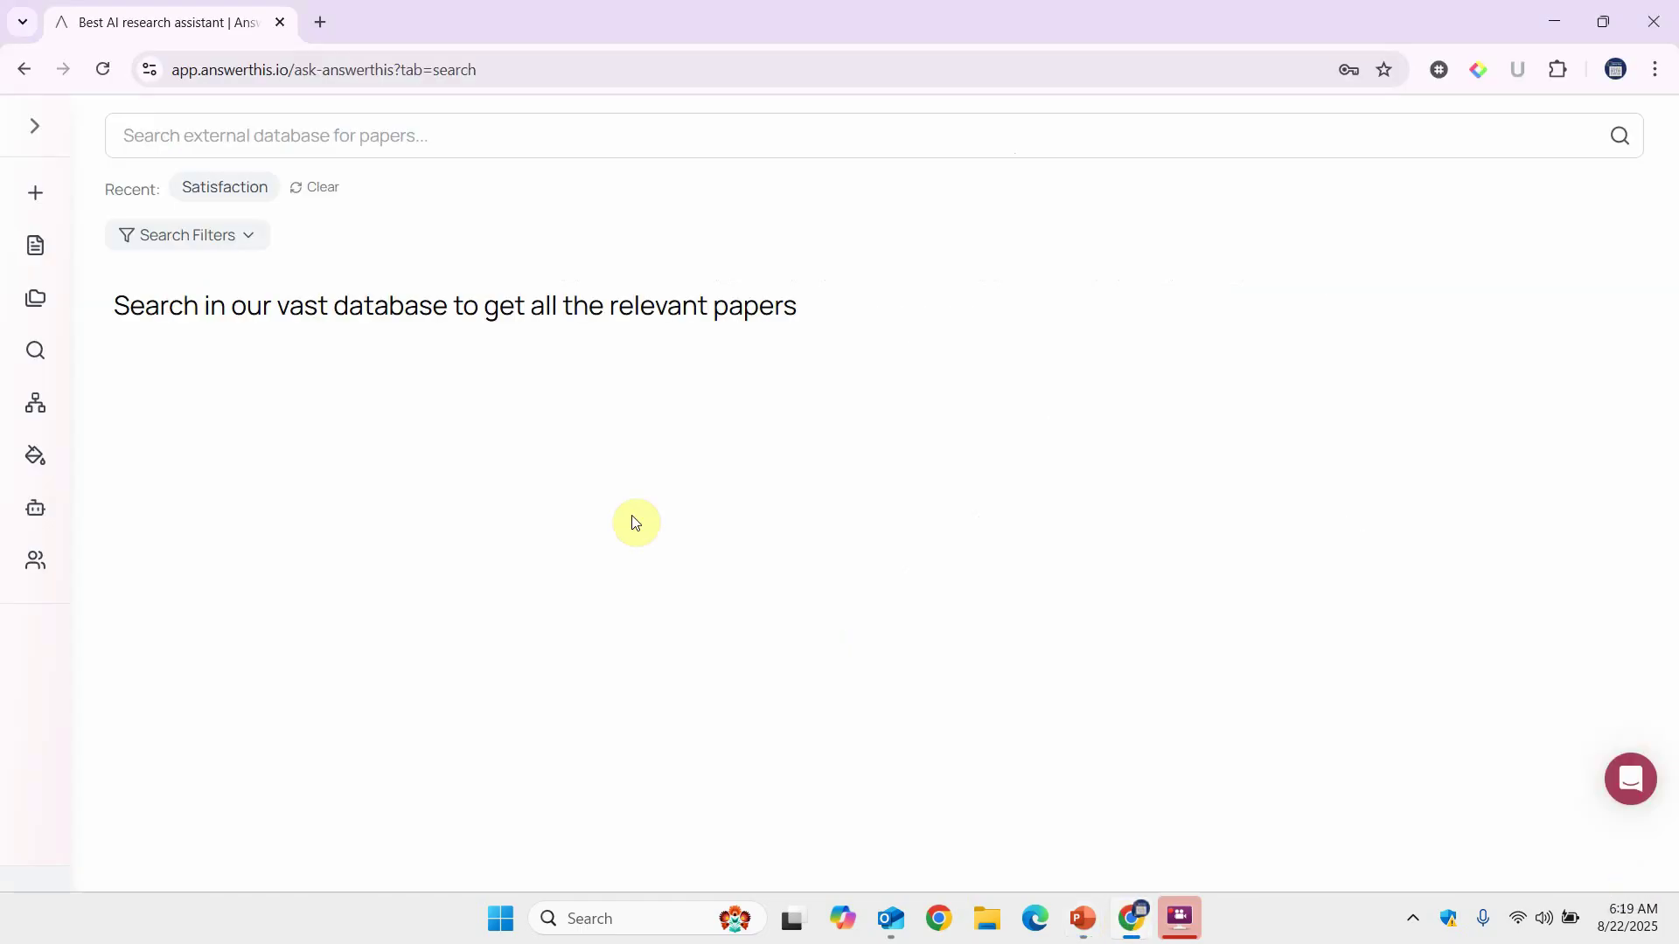
left_click(314, 132)
type("E")
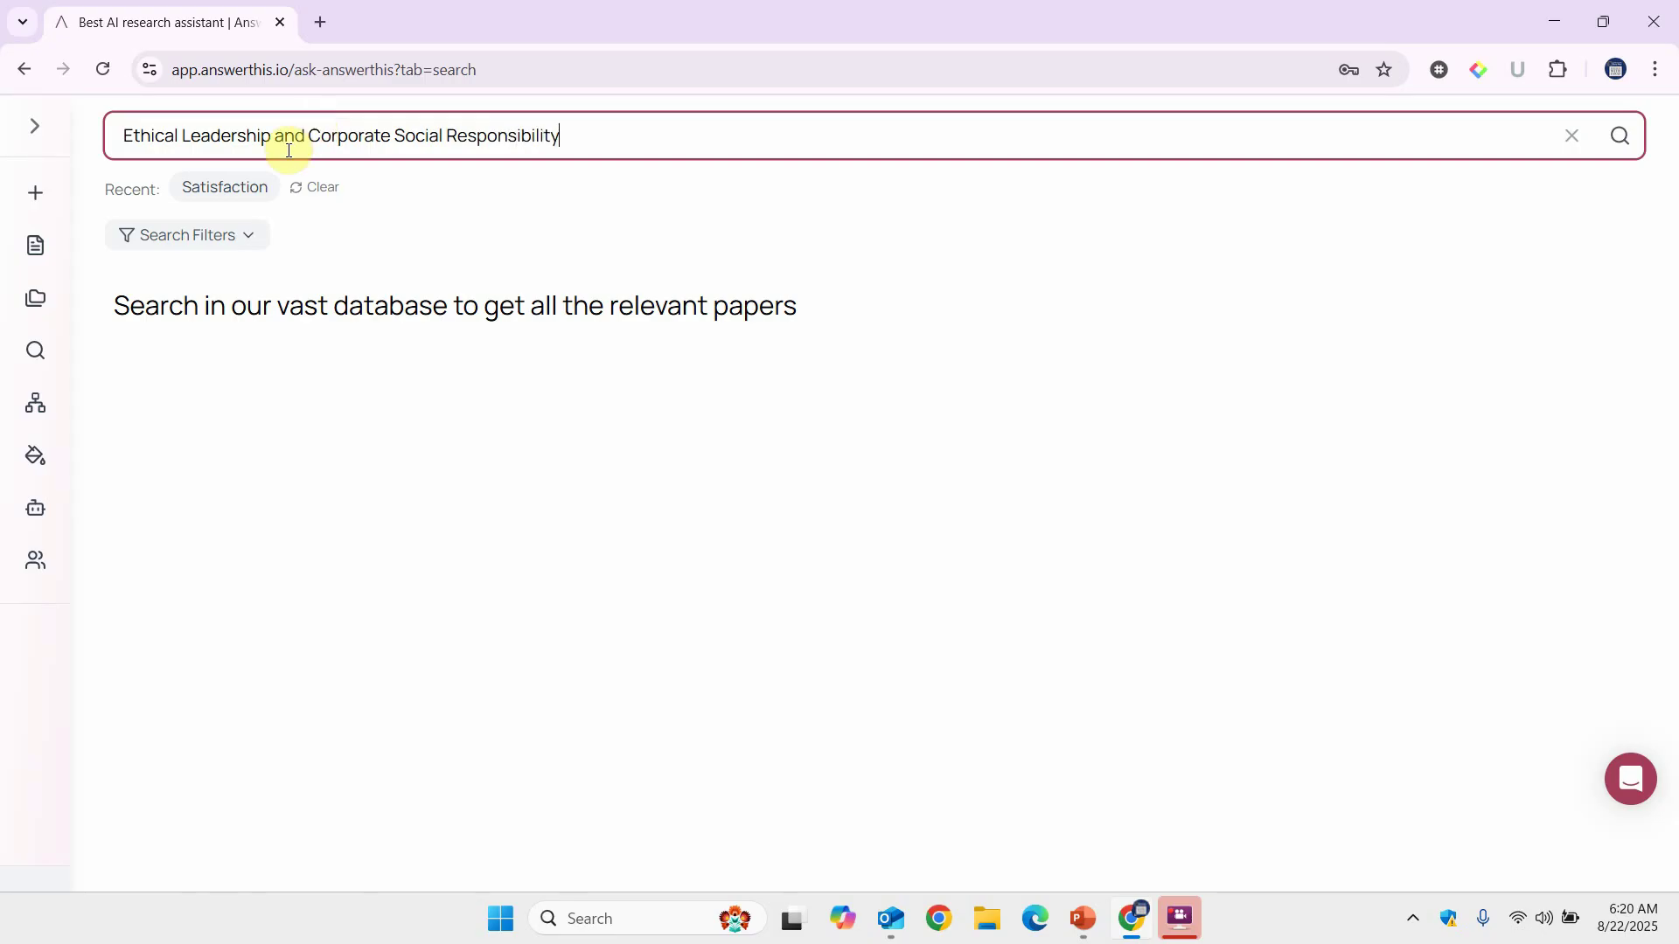
left_click(333, 199)
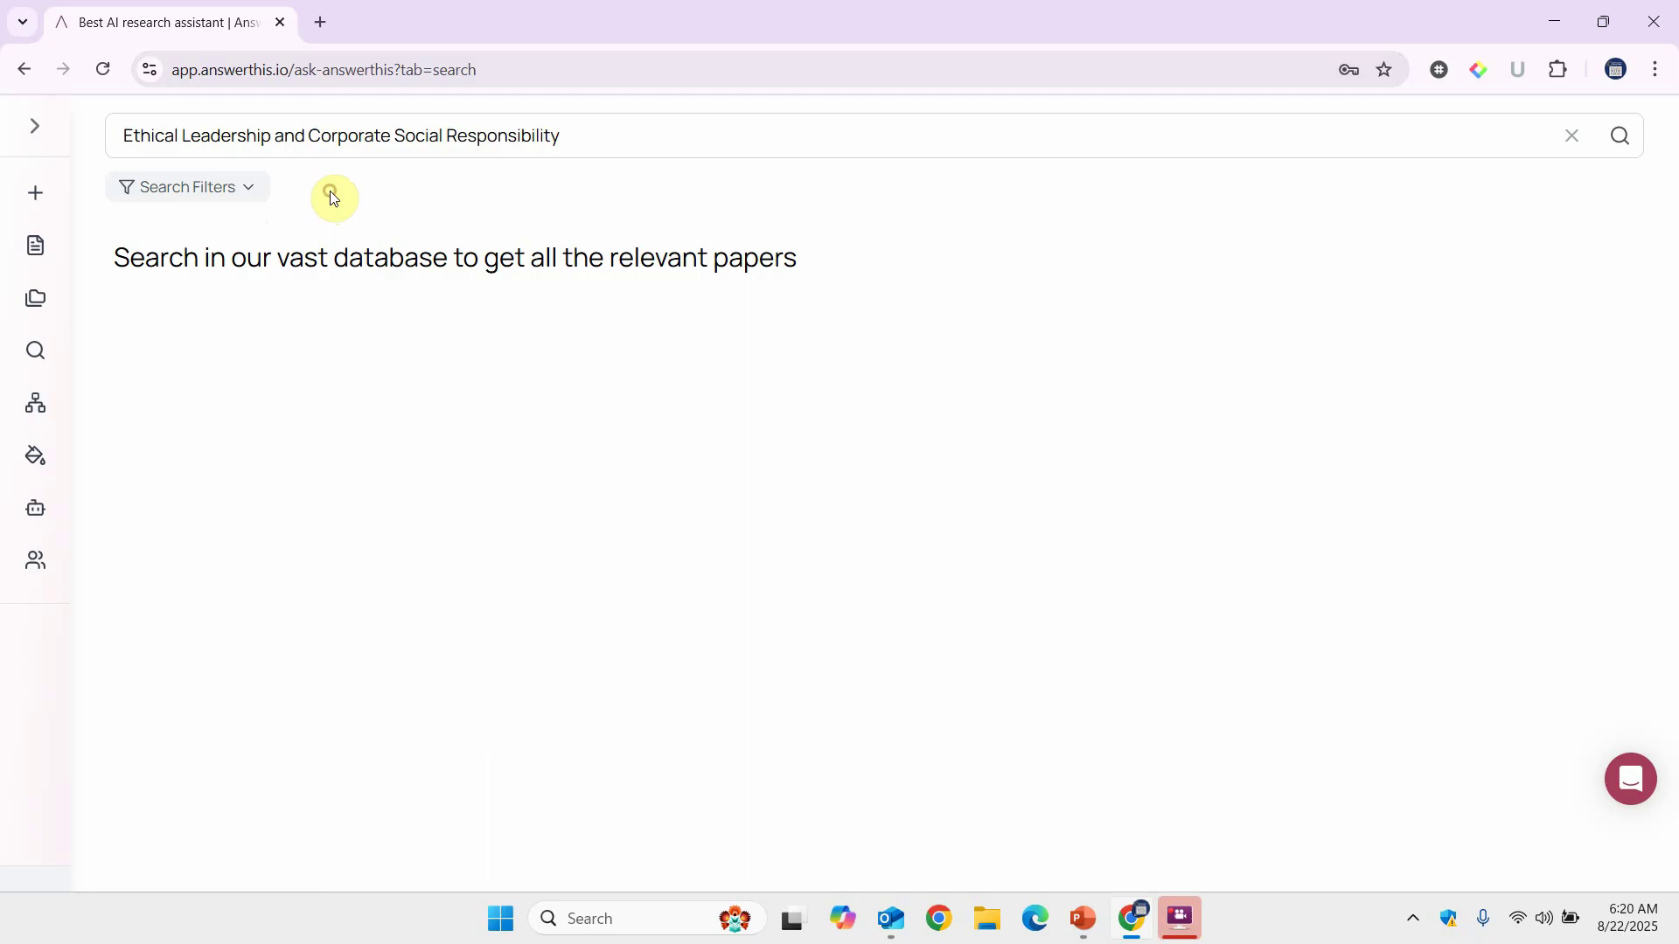
- Open Search Filters and review which databases are searched
left_click(201, 187)
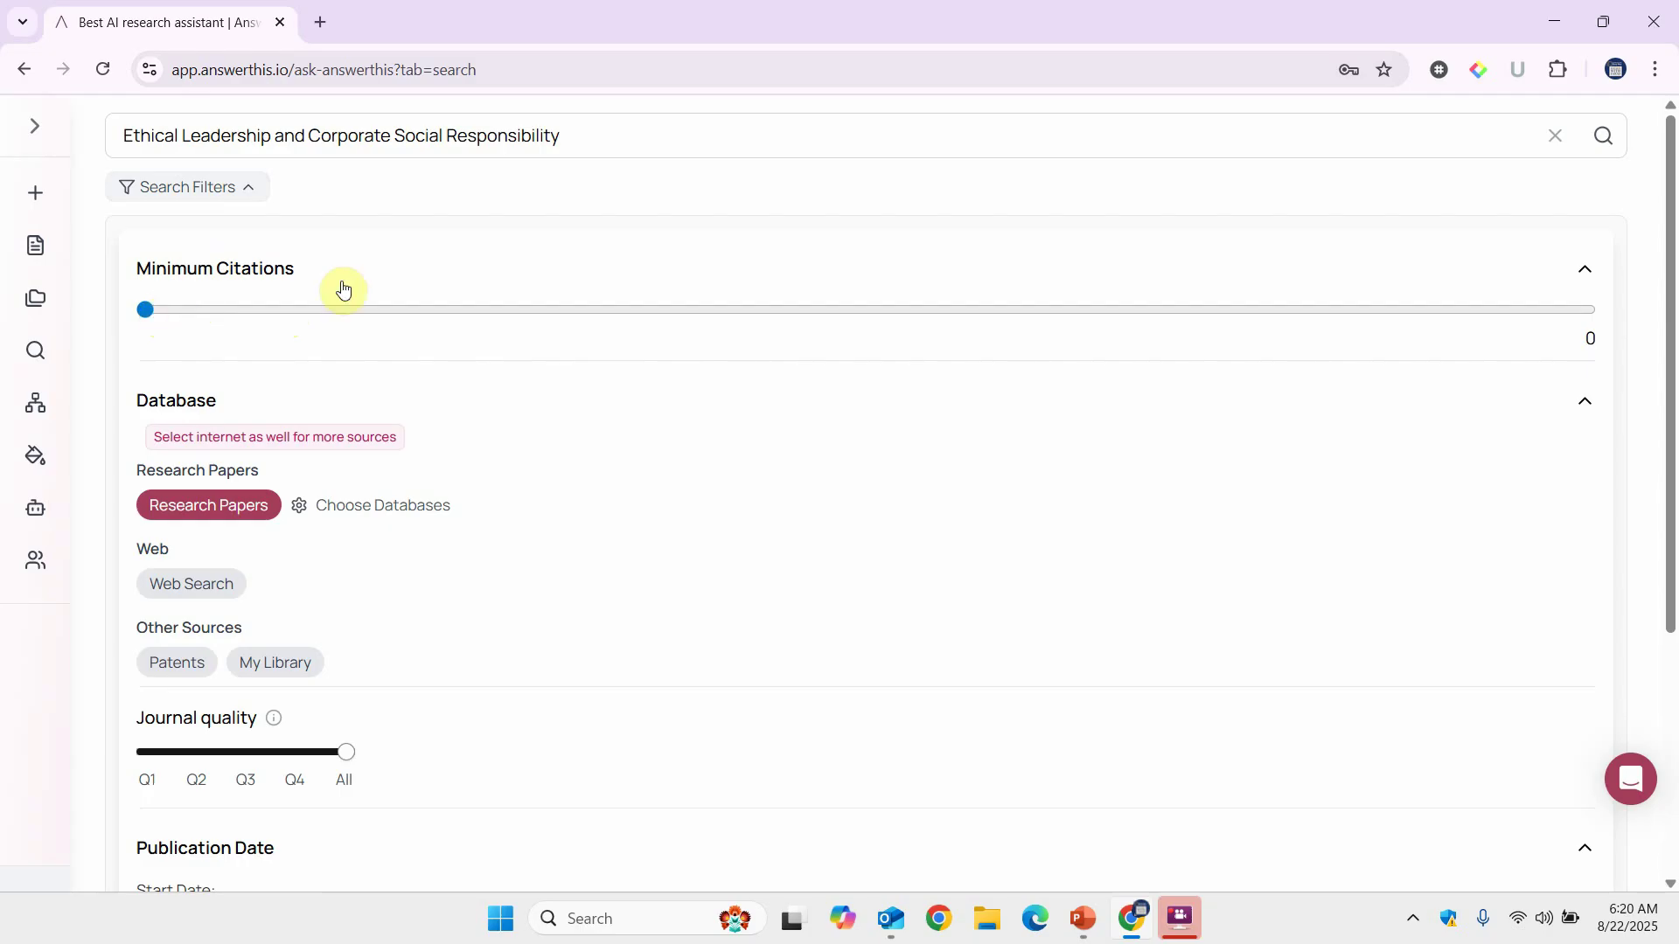
scroll(390, 401, "down", 3)
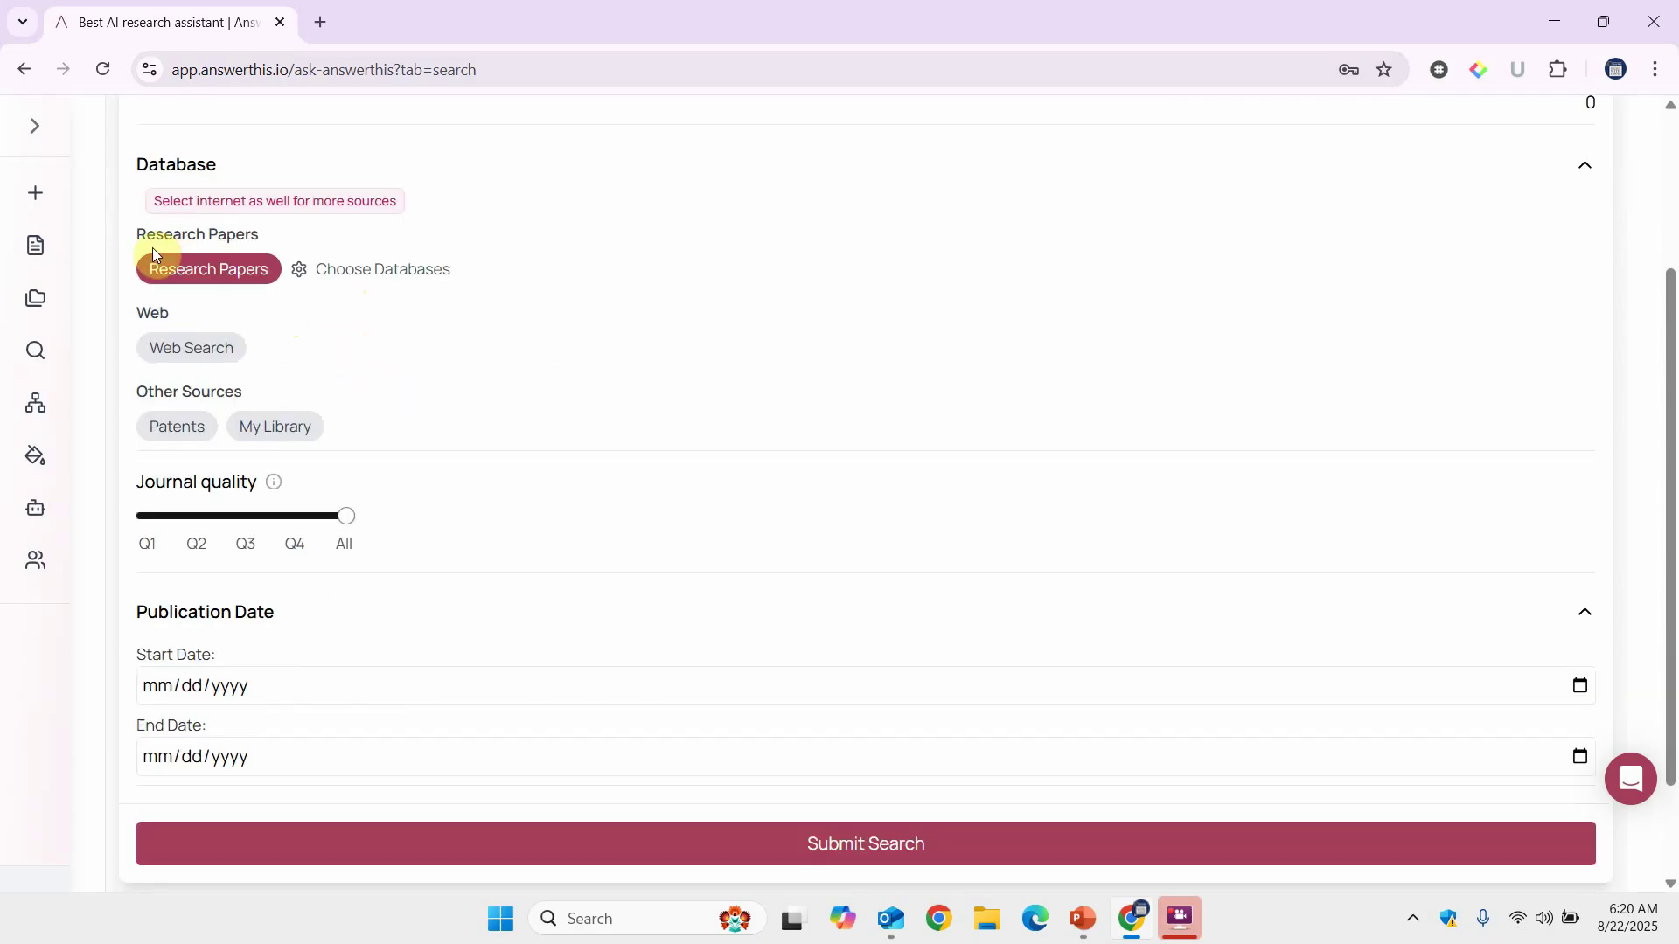
left_click(331, 269)
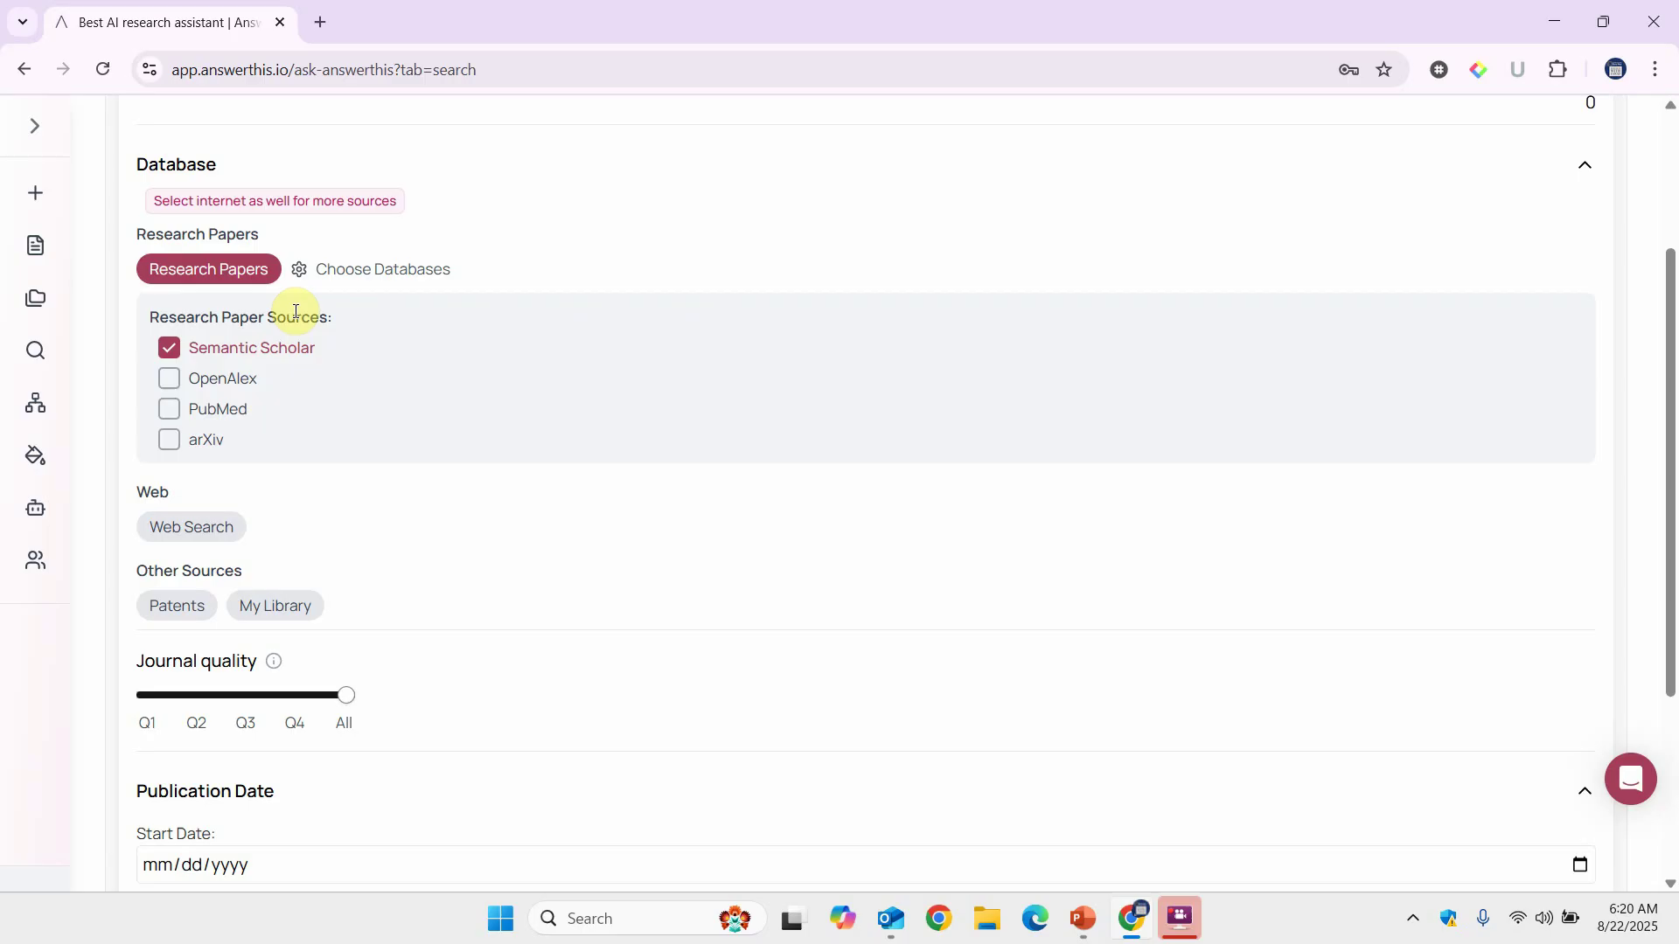
scroll(313, 376, "down", 3)
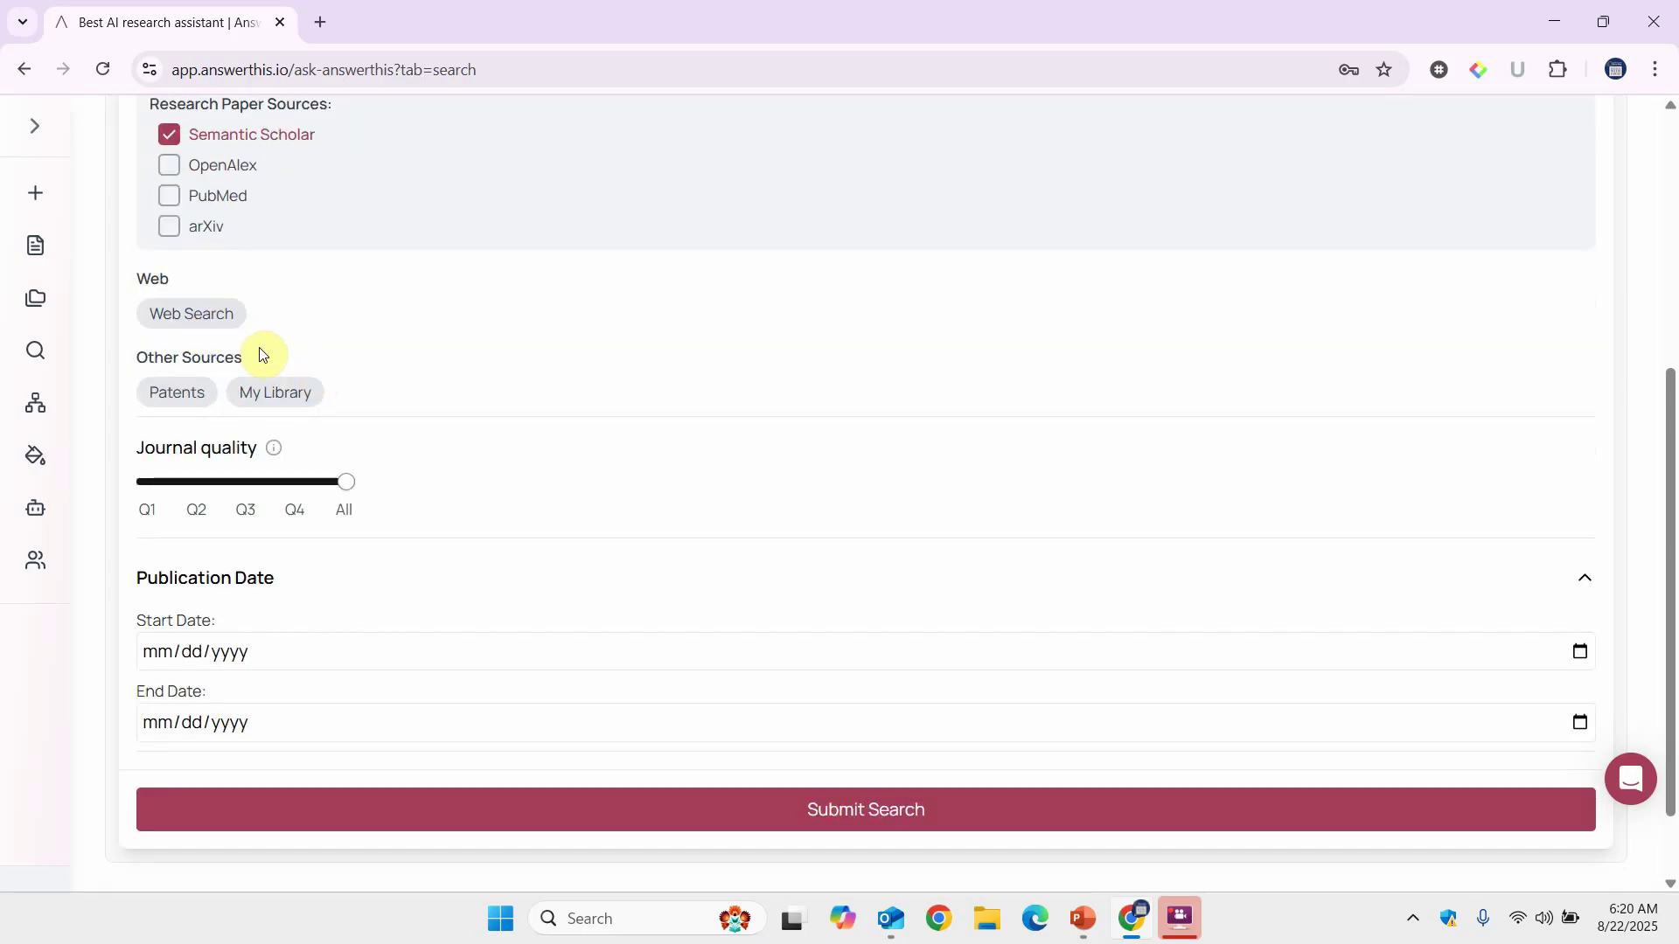
scroll(389, 451, "down", 1)
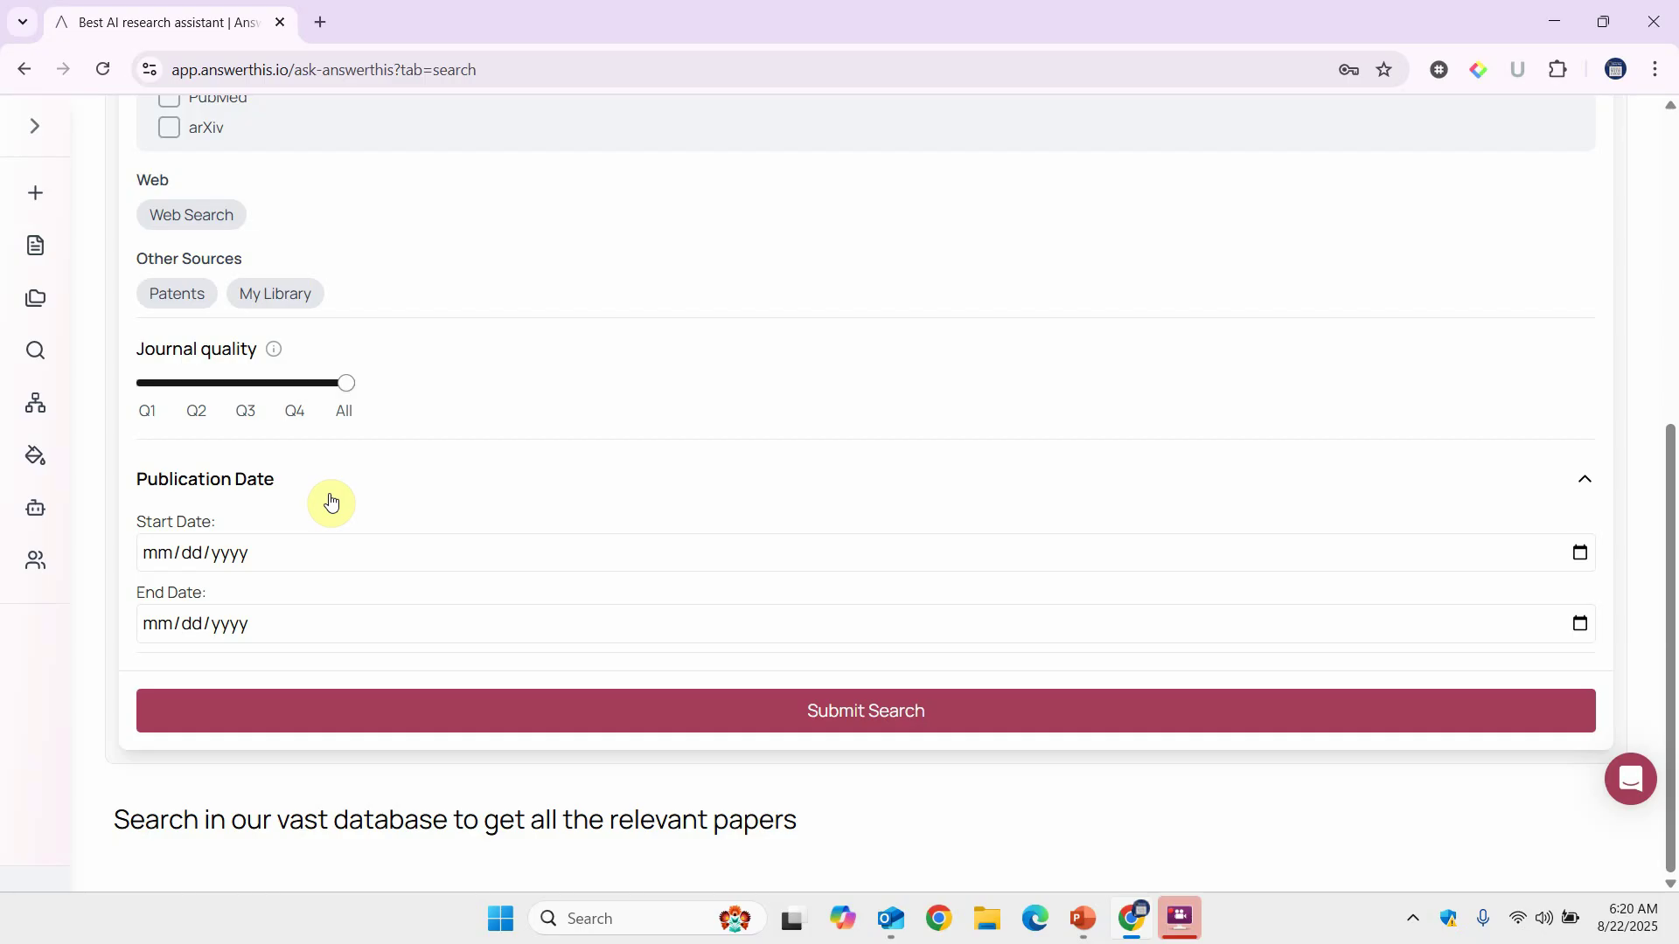
- Run the search and move to the second page of results
left_click(828, 717)
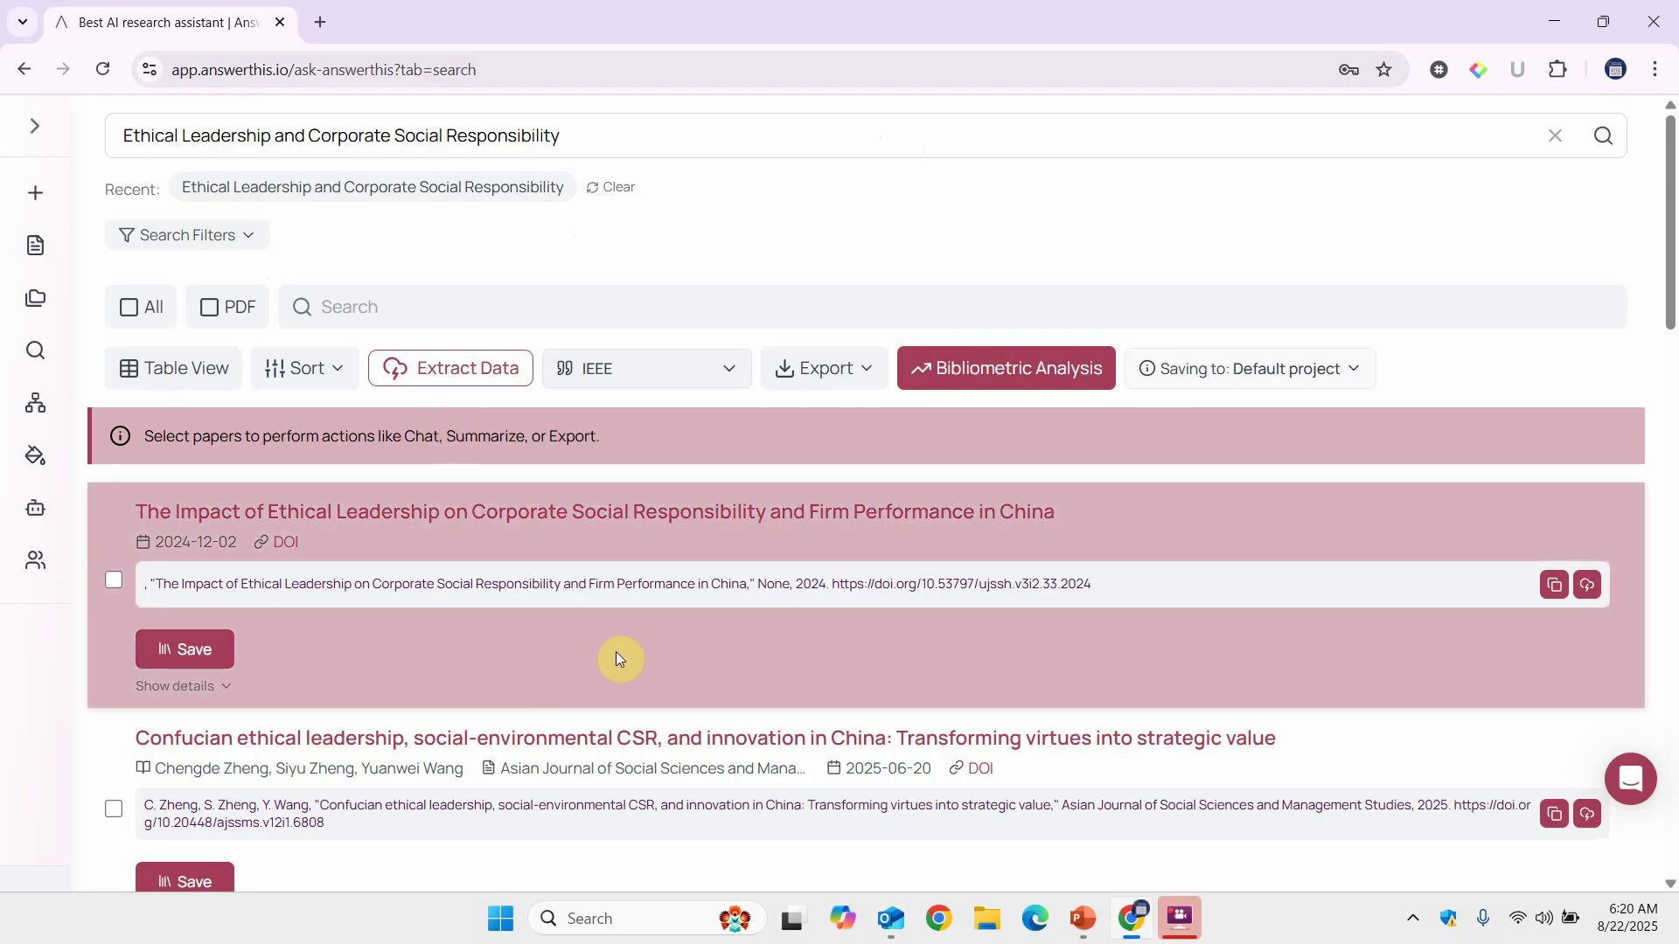
scroll(616, 652, "down", 4)
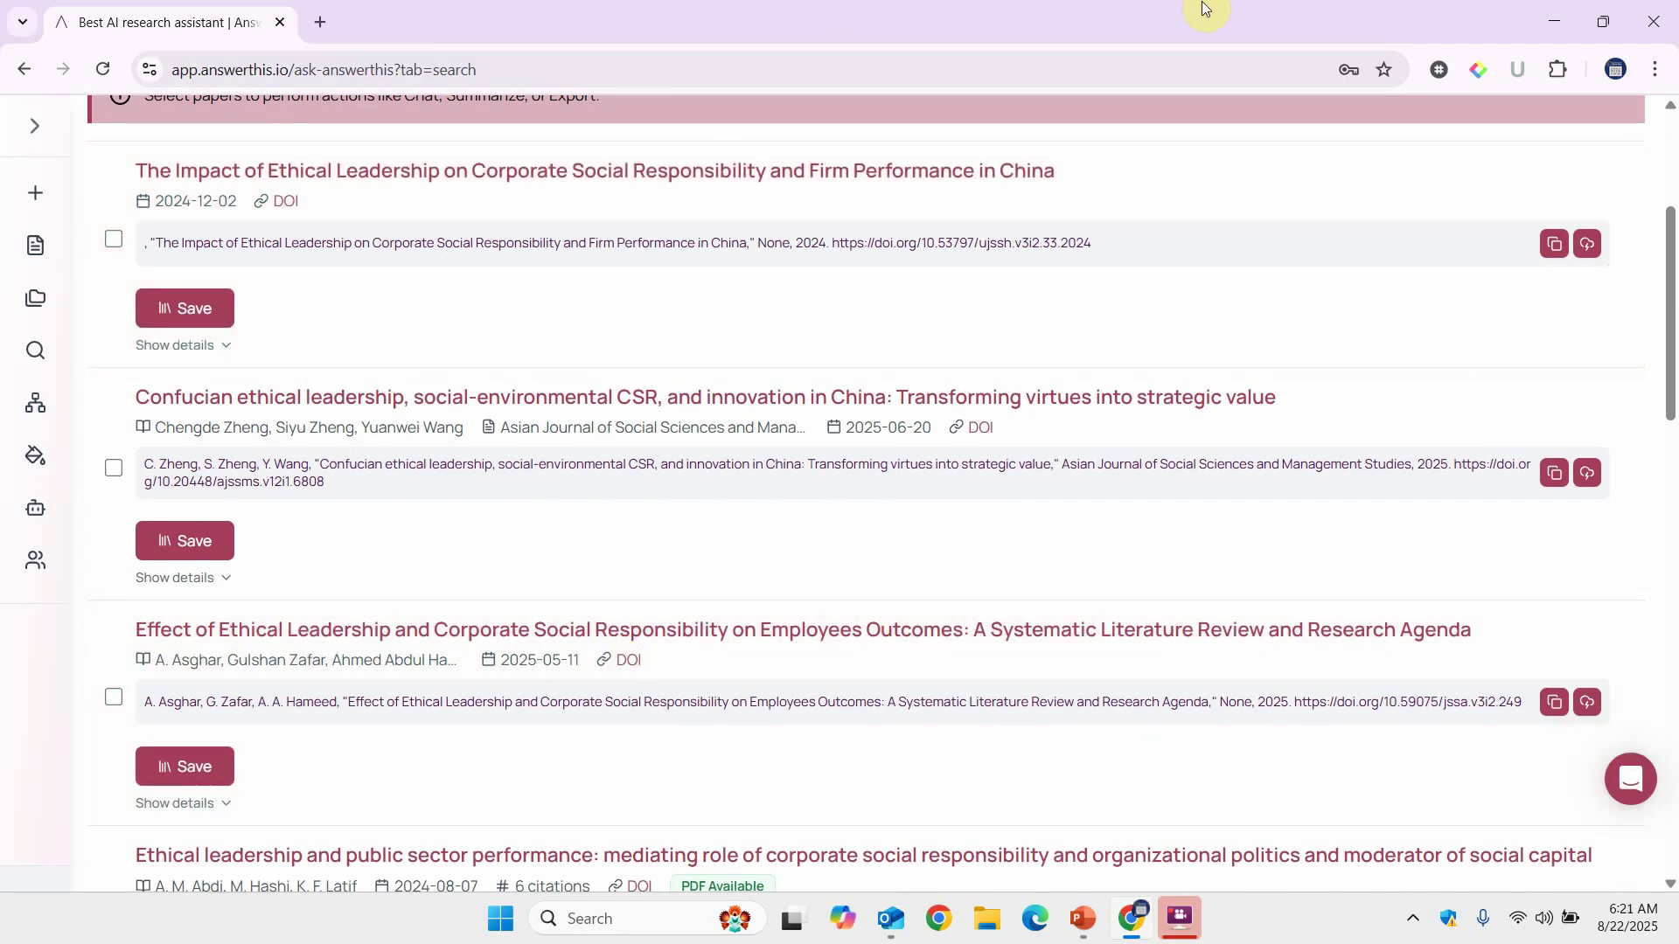
scroll(916, 498, "down", 7)
scroll(920, 506, "down", 1)
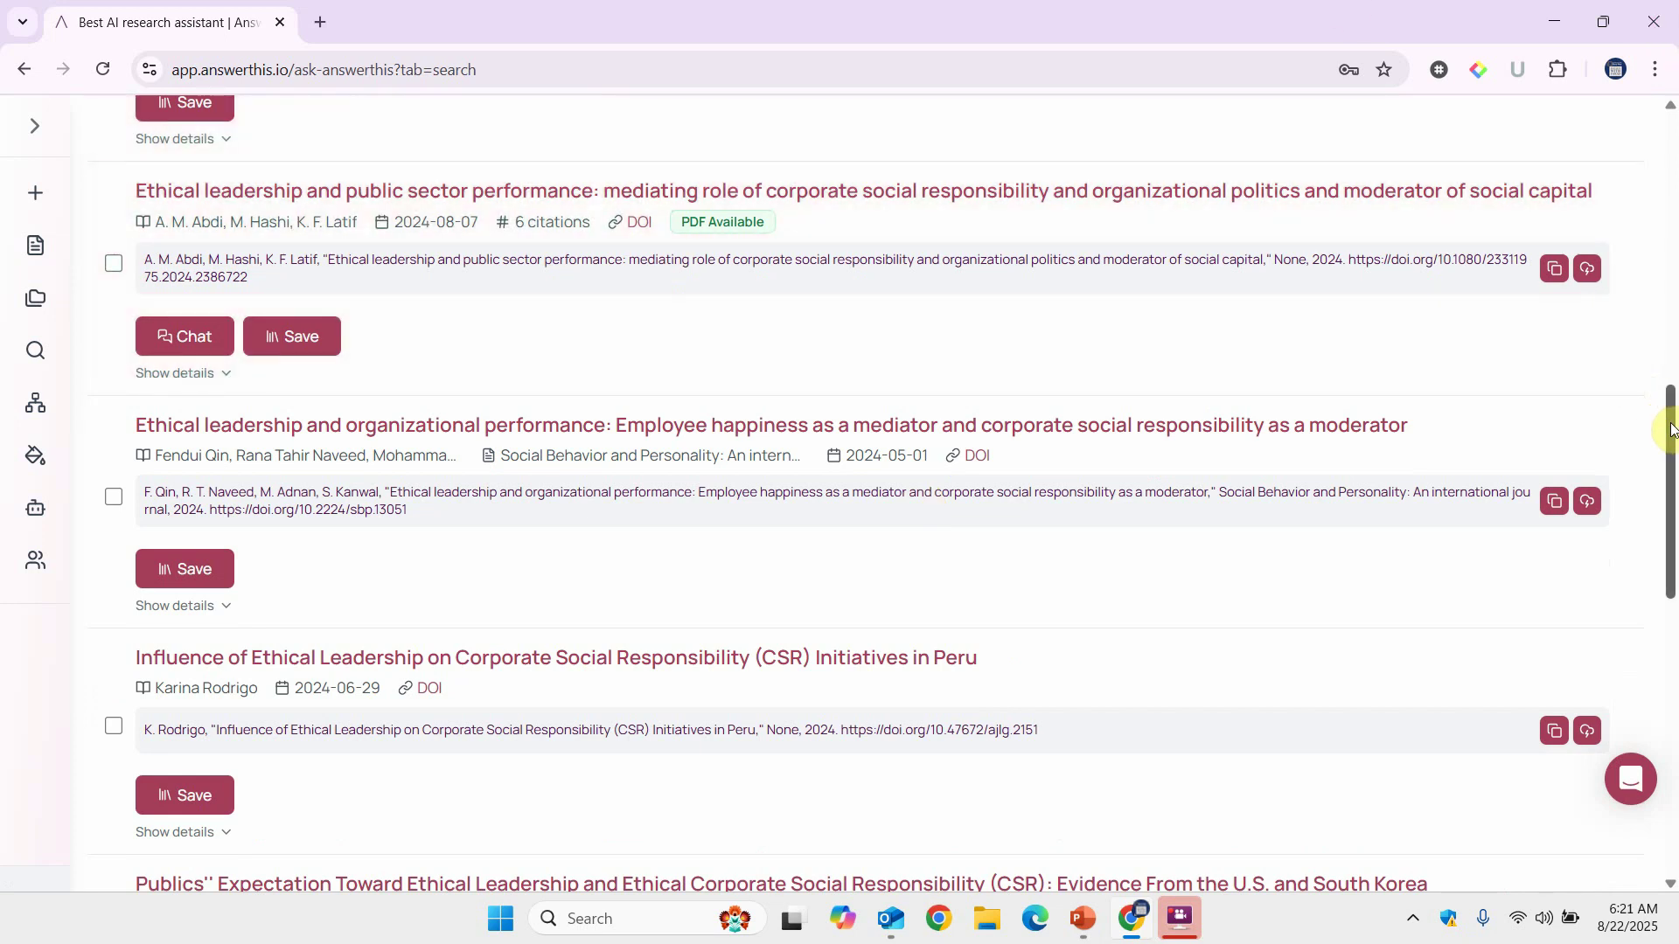
left_click_drag(1664, 422, 1674, 748)
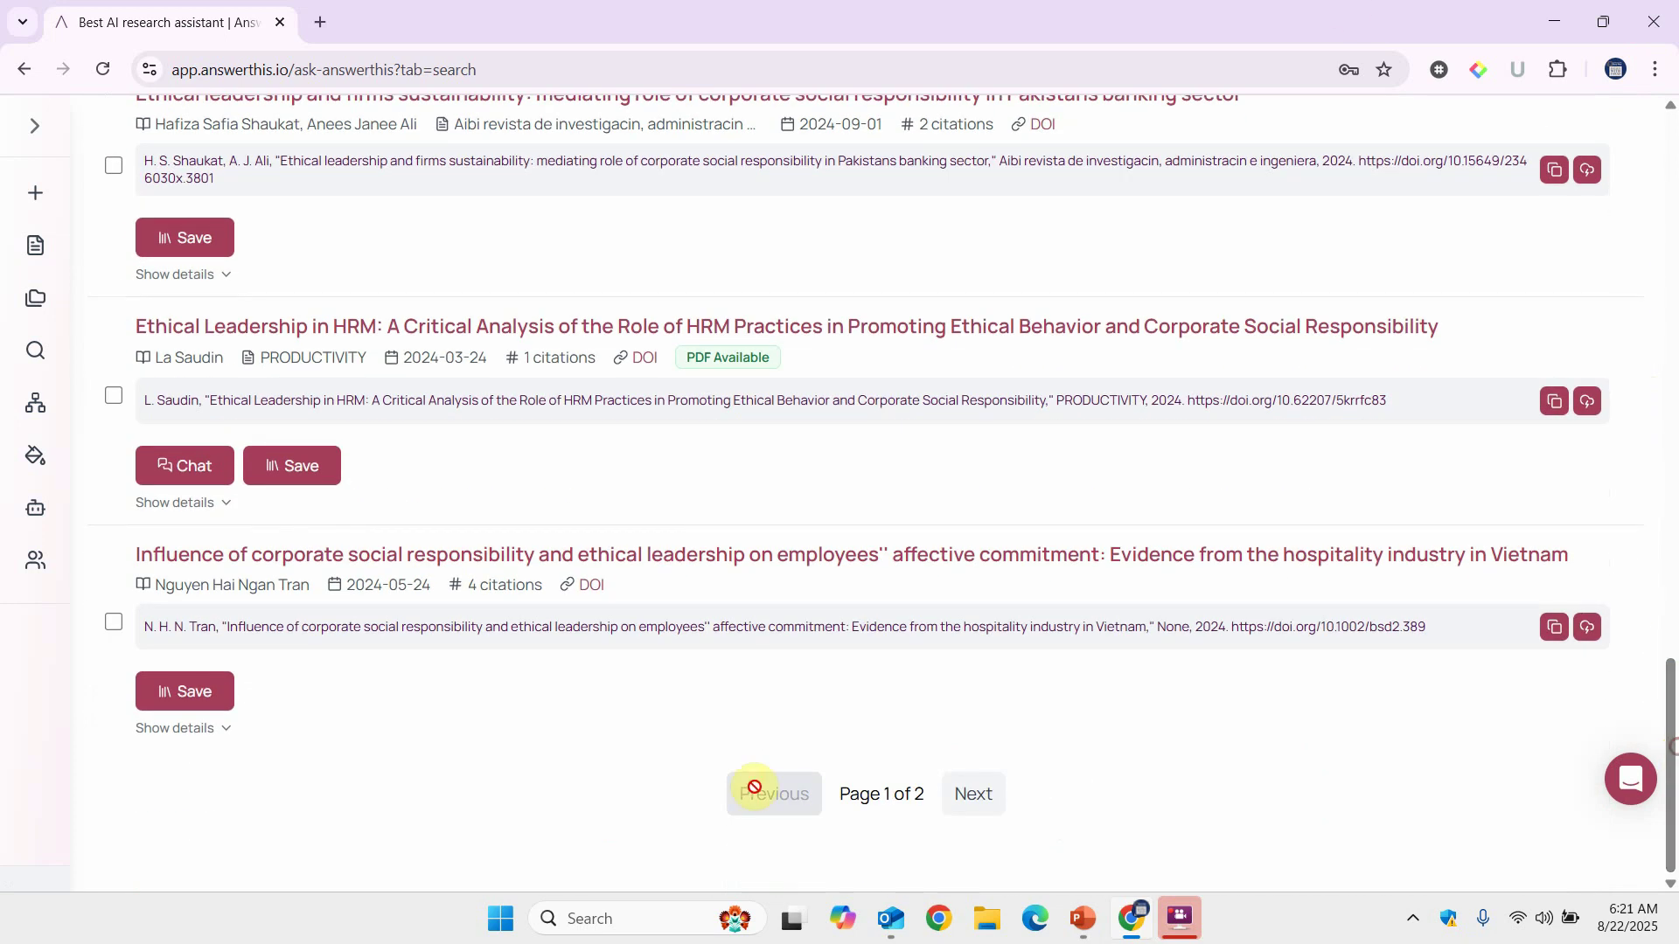
left_click(955, 804)
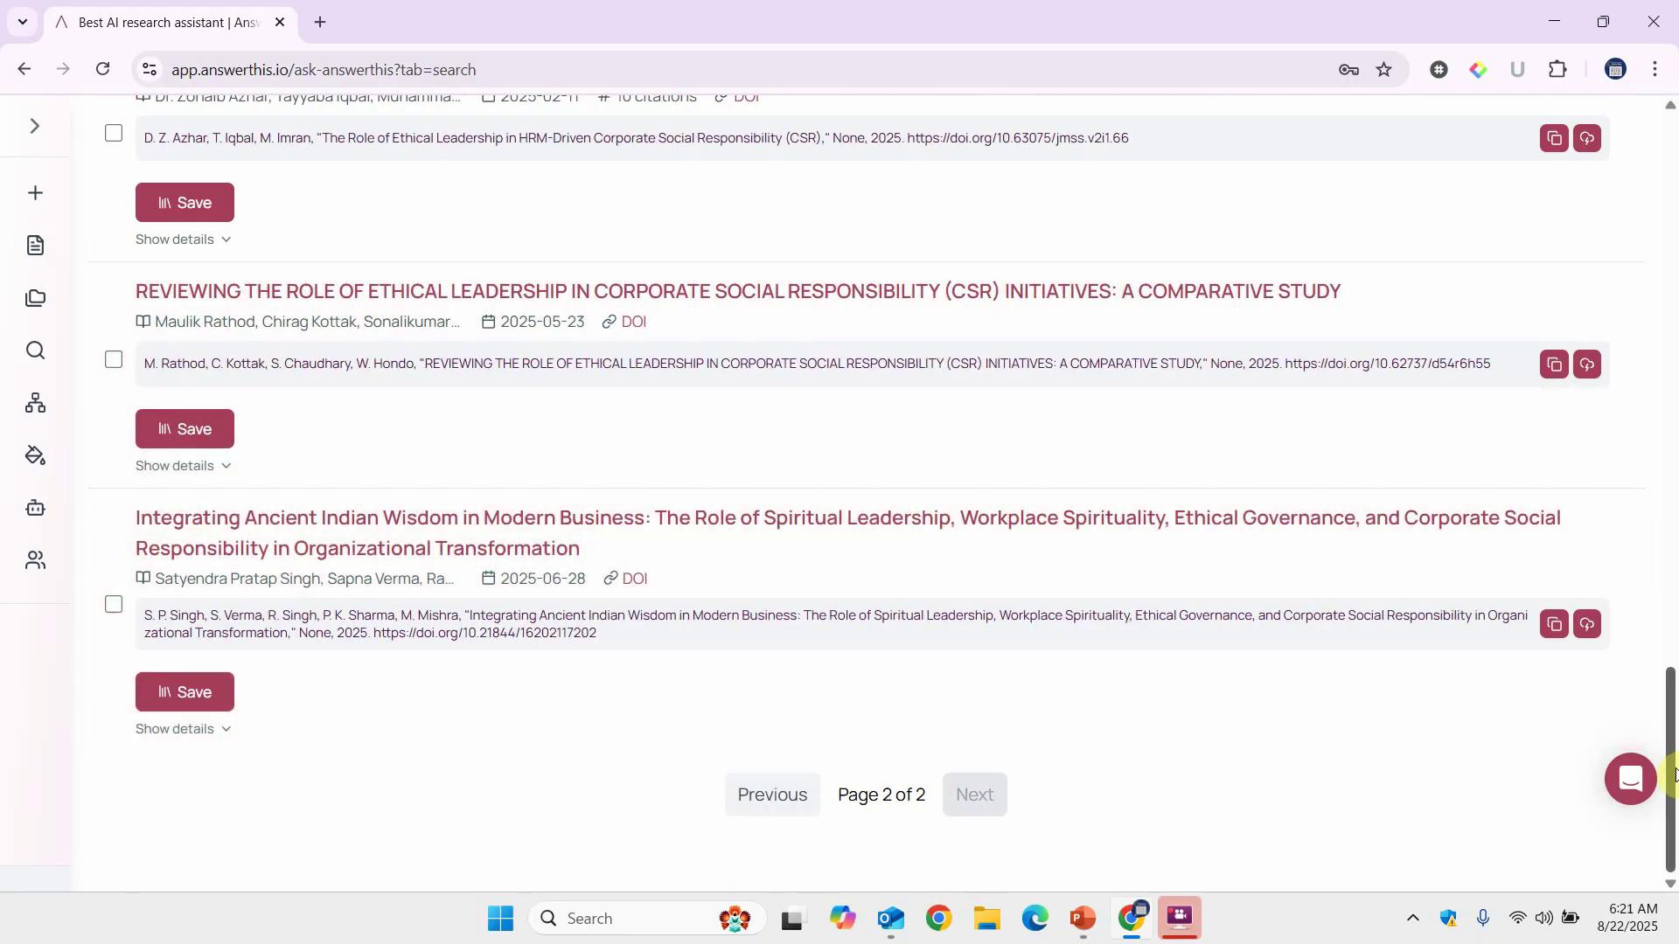
- Select all 8 papers that have PDFs available
left_click_drag(1672, 766, 1672, 215)
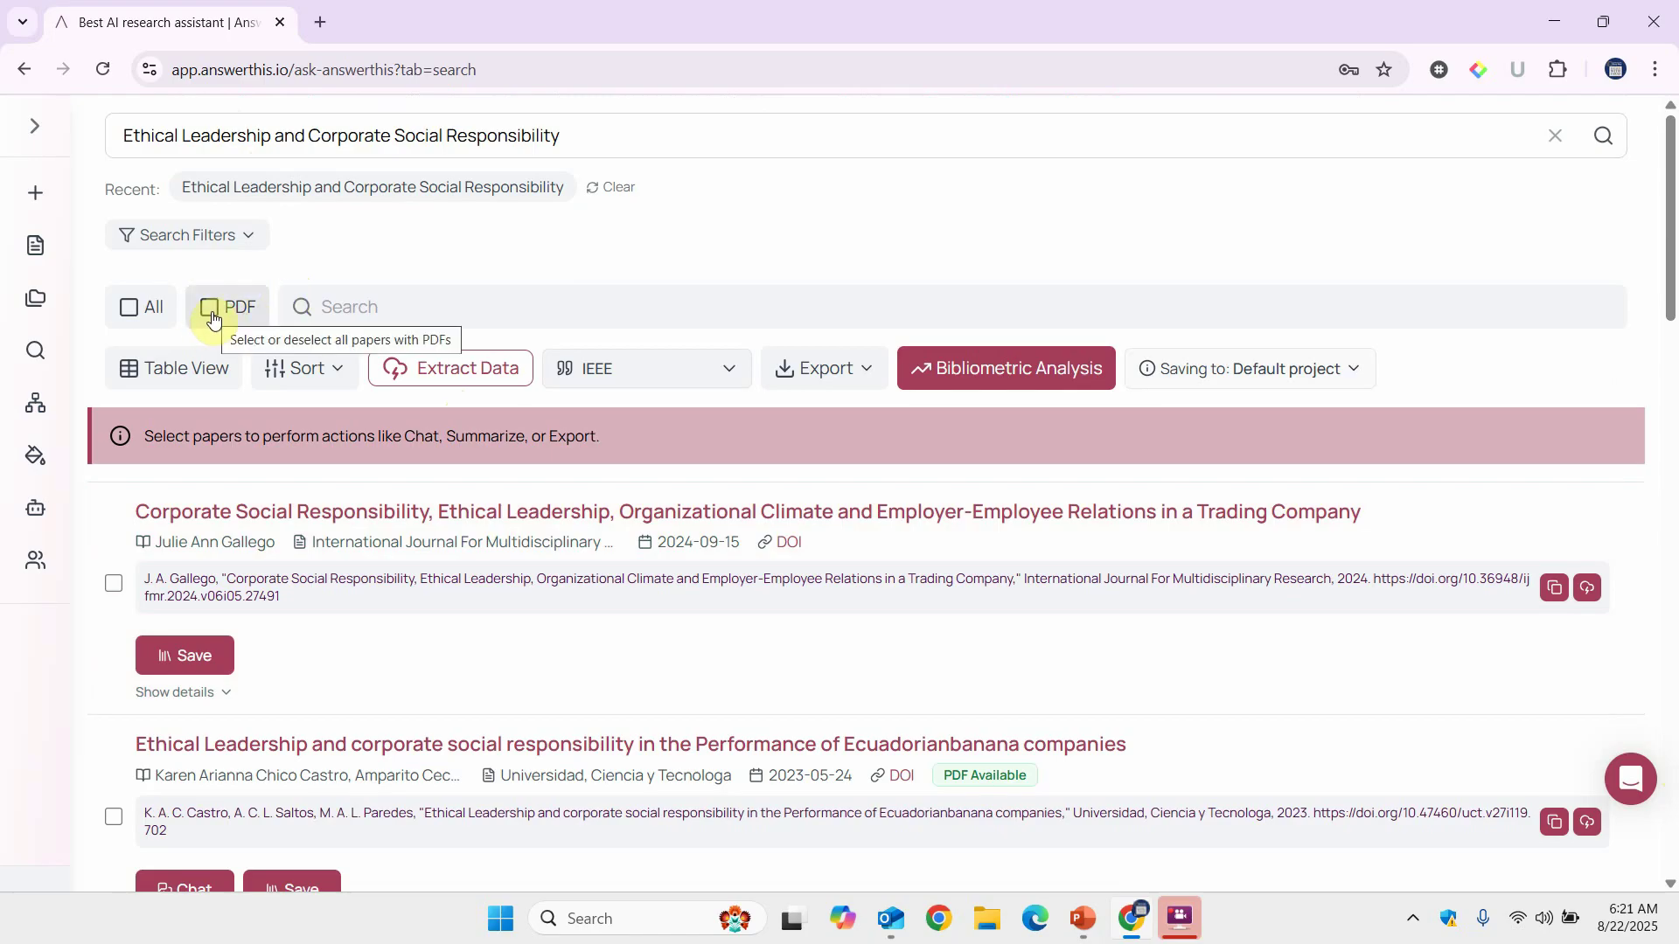
left_click(211, 311)
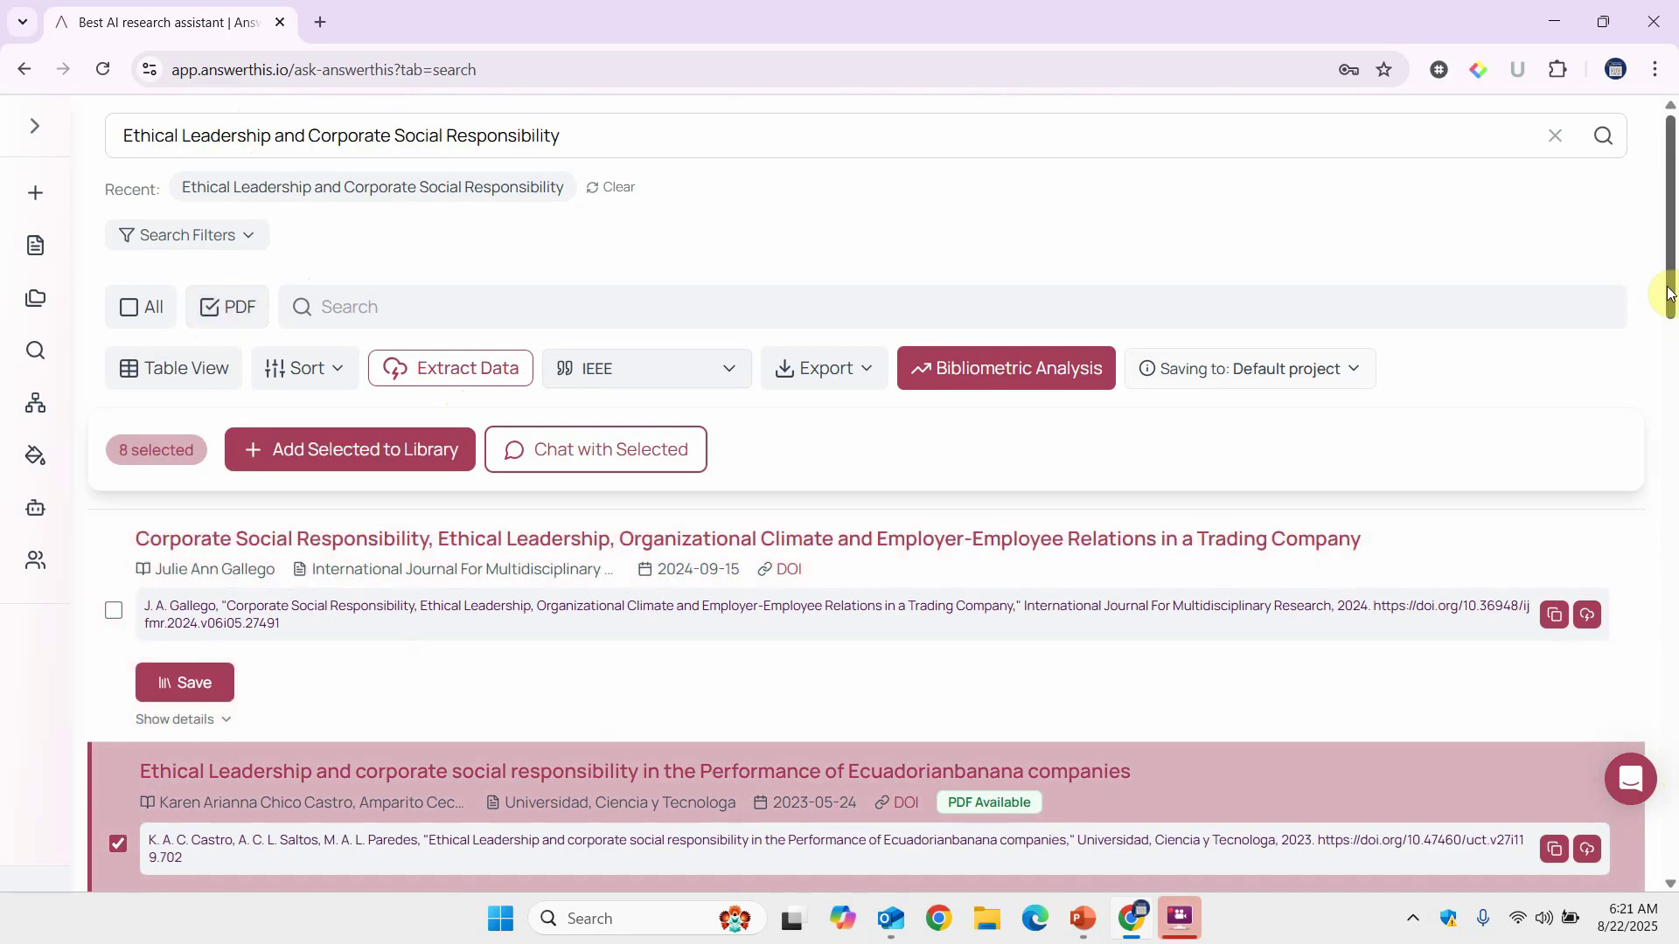
scroll(1670, 293, "down", 5)
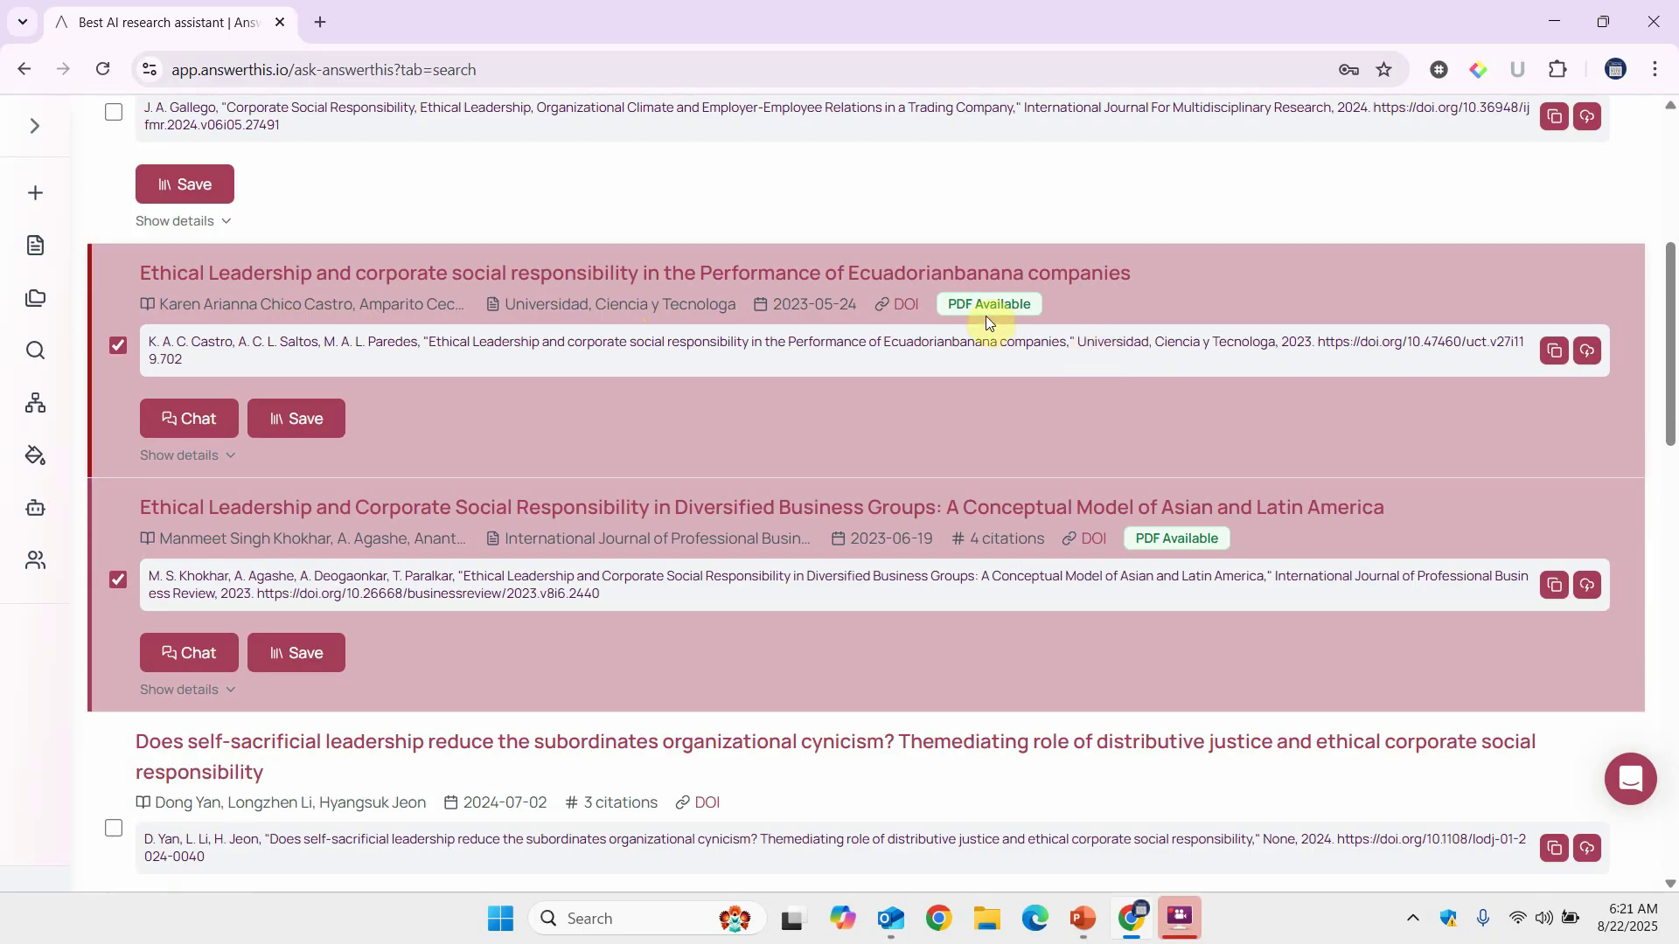
left_click_drag(1670, 411, 1674, 282)
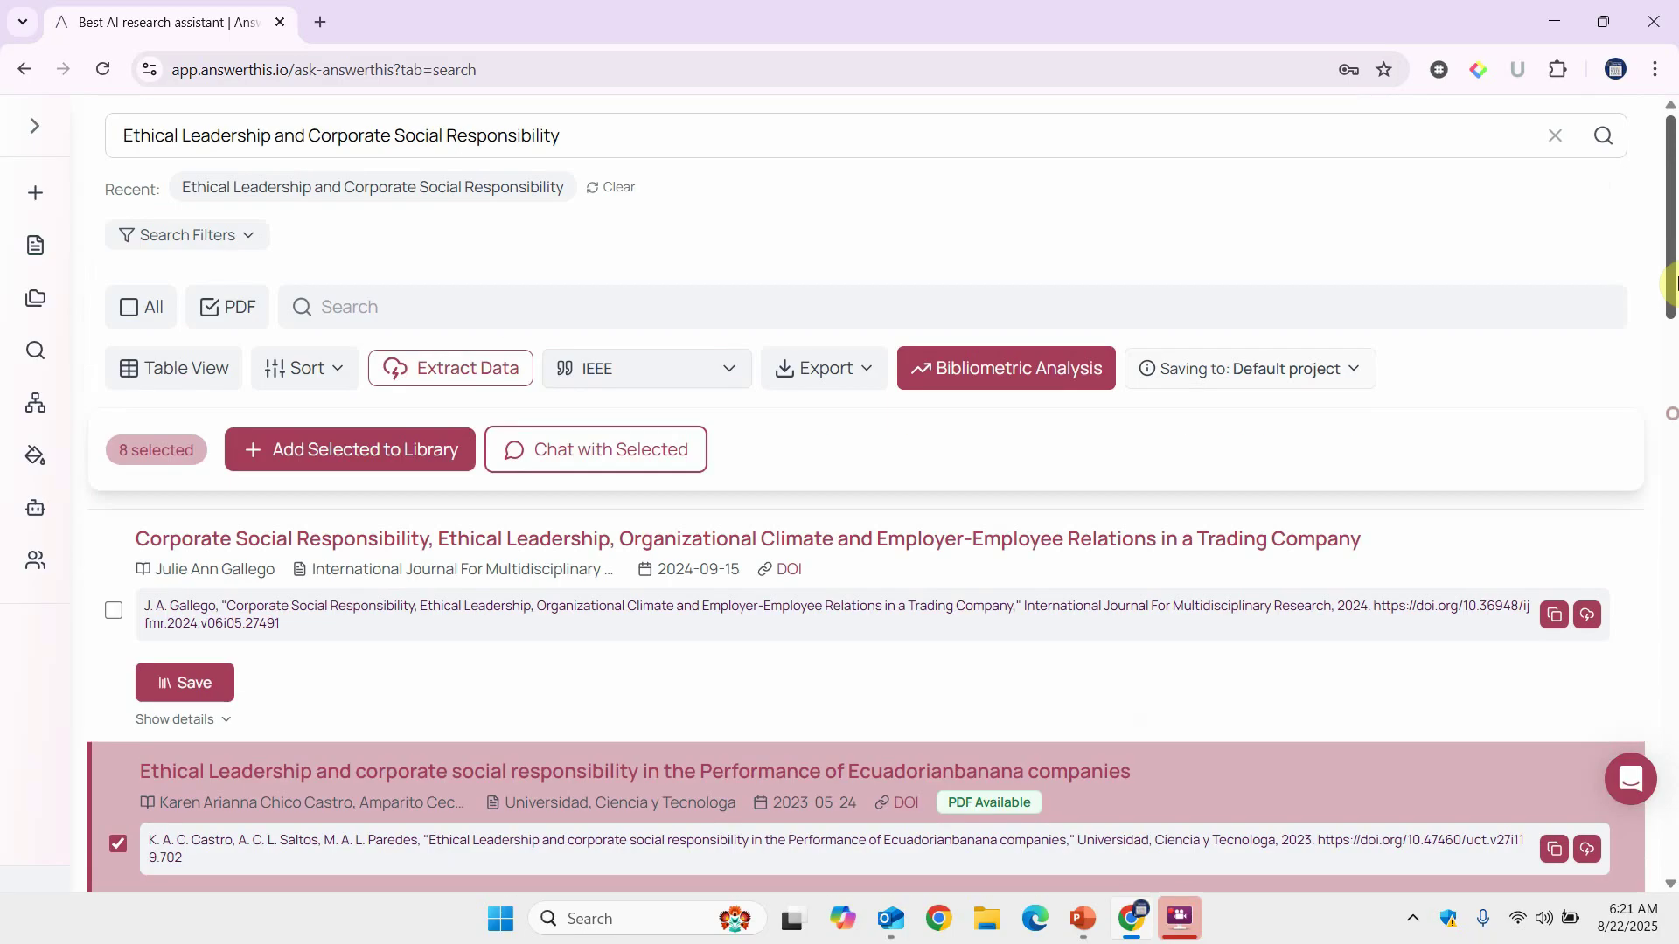
- Add an extracted Future Work column for the selected papers
left_click(450, 370)
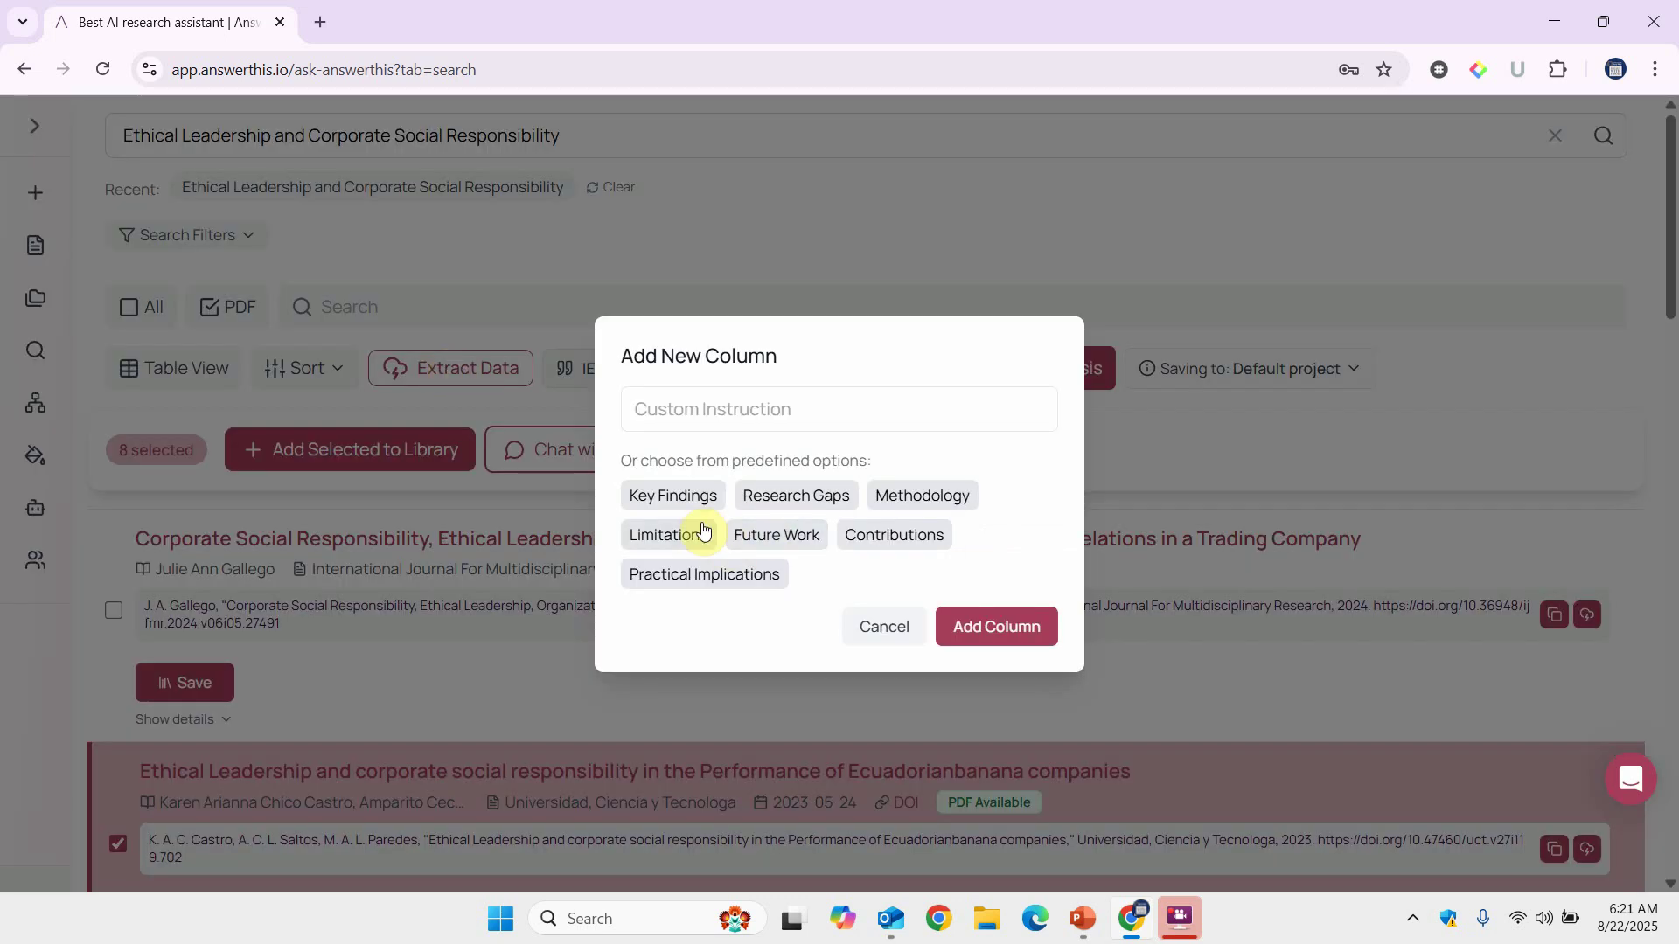
left_click(760, 549)
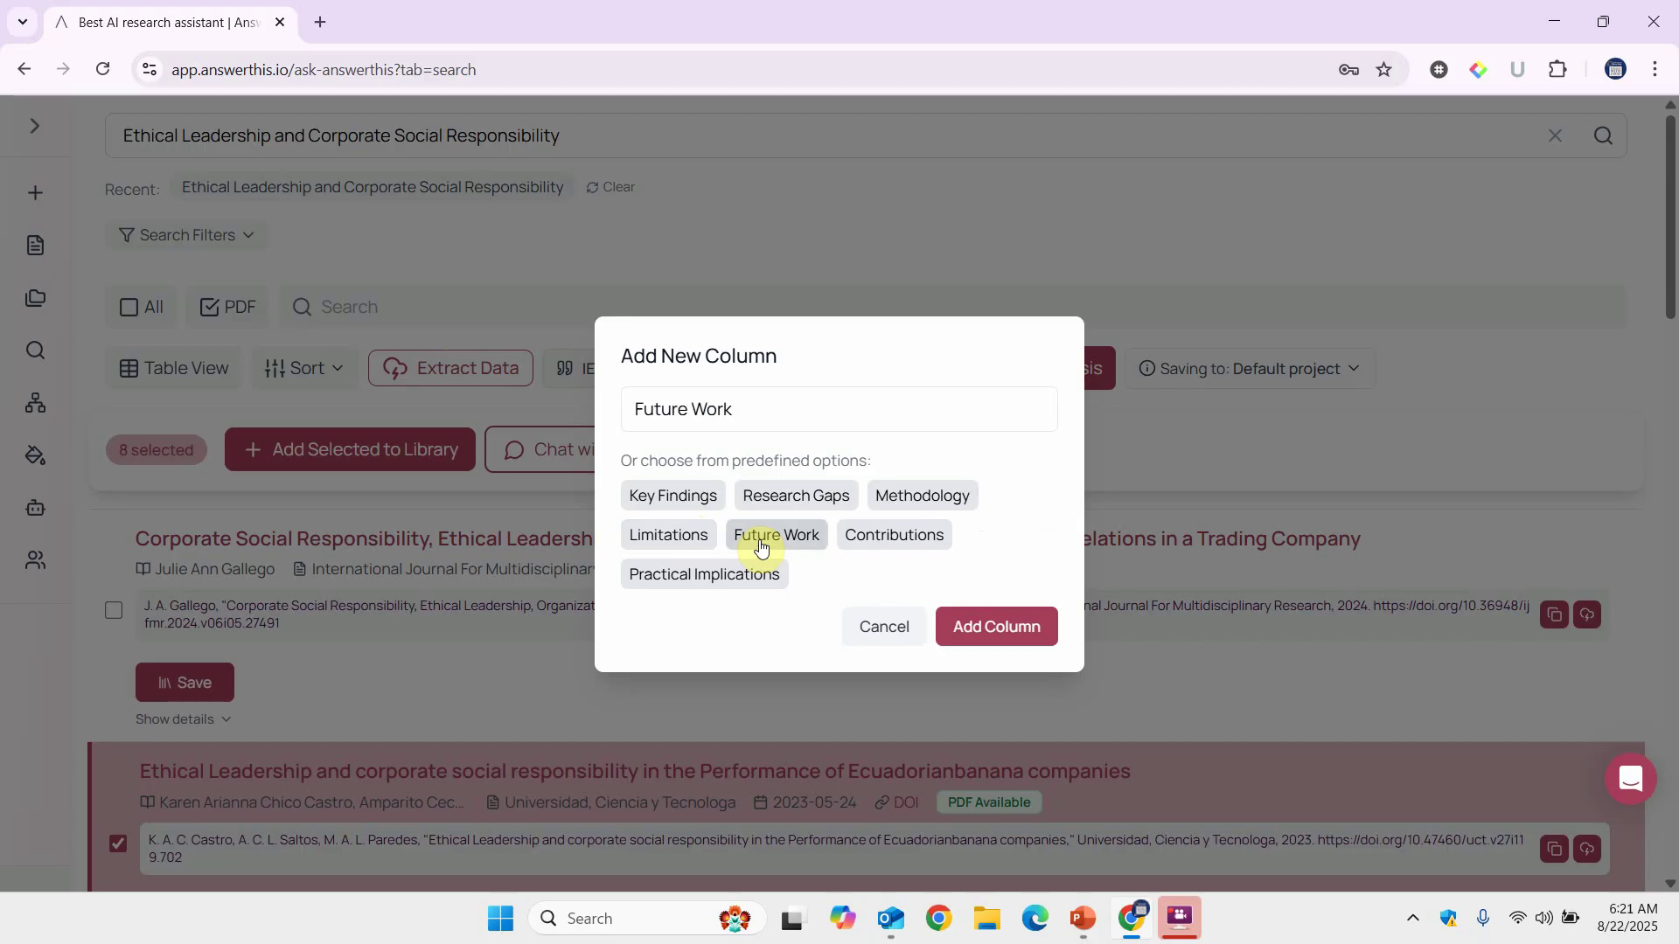
left_click(965, 626)
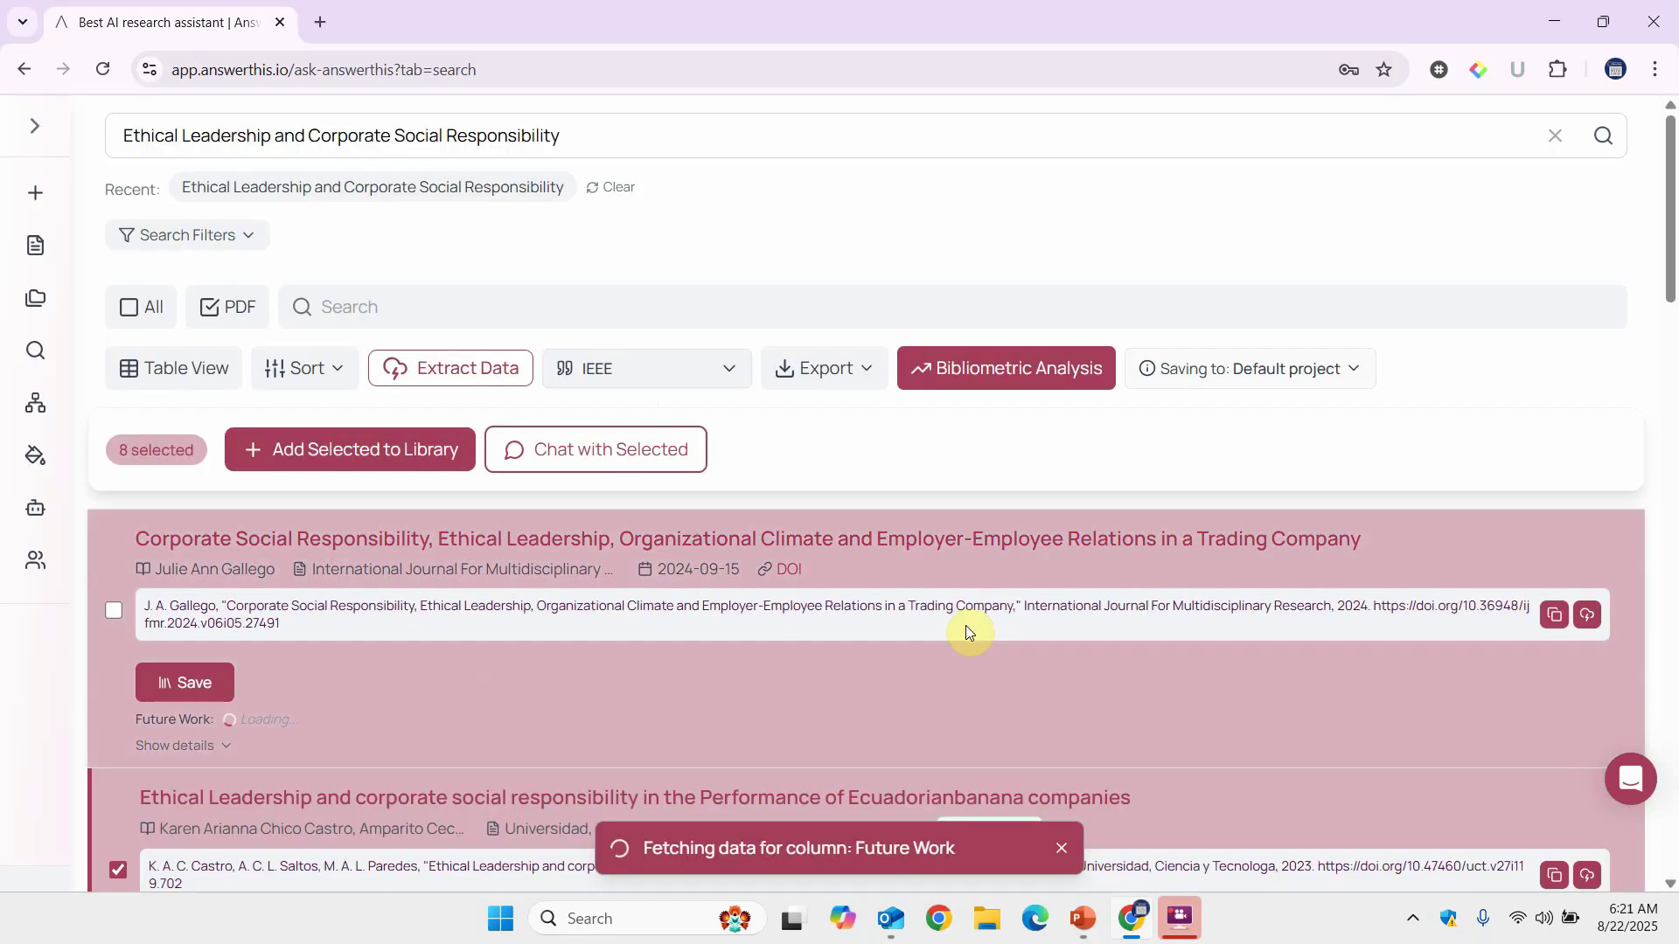
- Expand the first paper's details to show its abstract and full Future Work text
left_click_drag(1674, 214, 1675, 291)
scroll(644, 315, "up", 1)
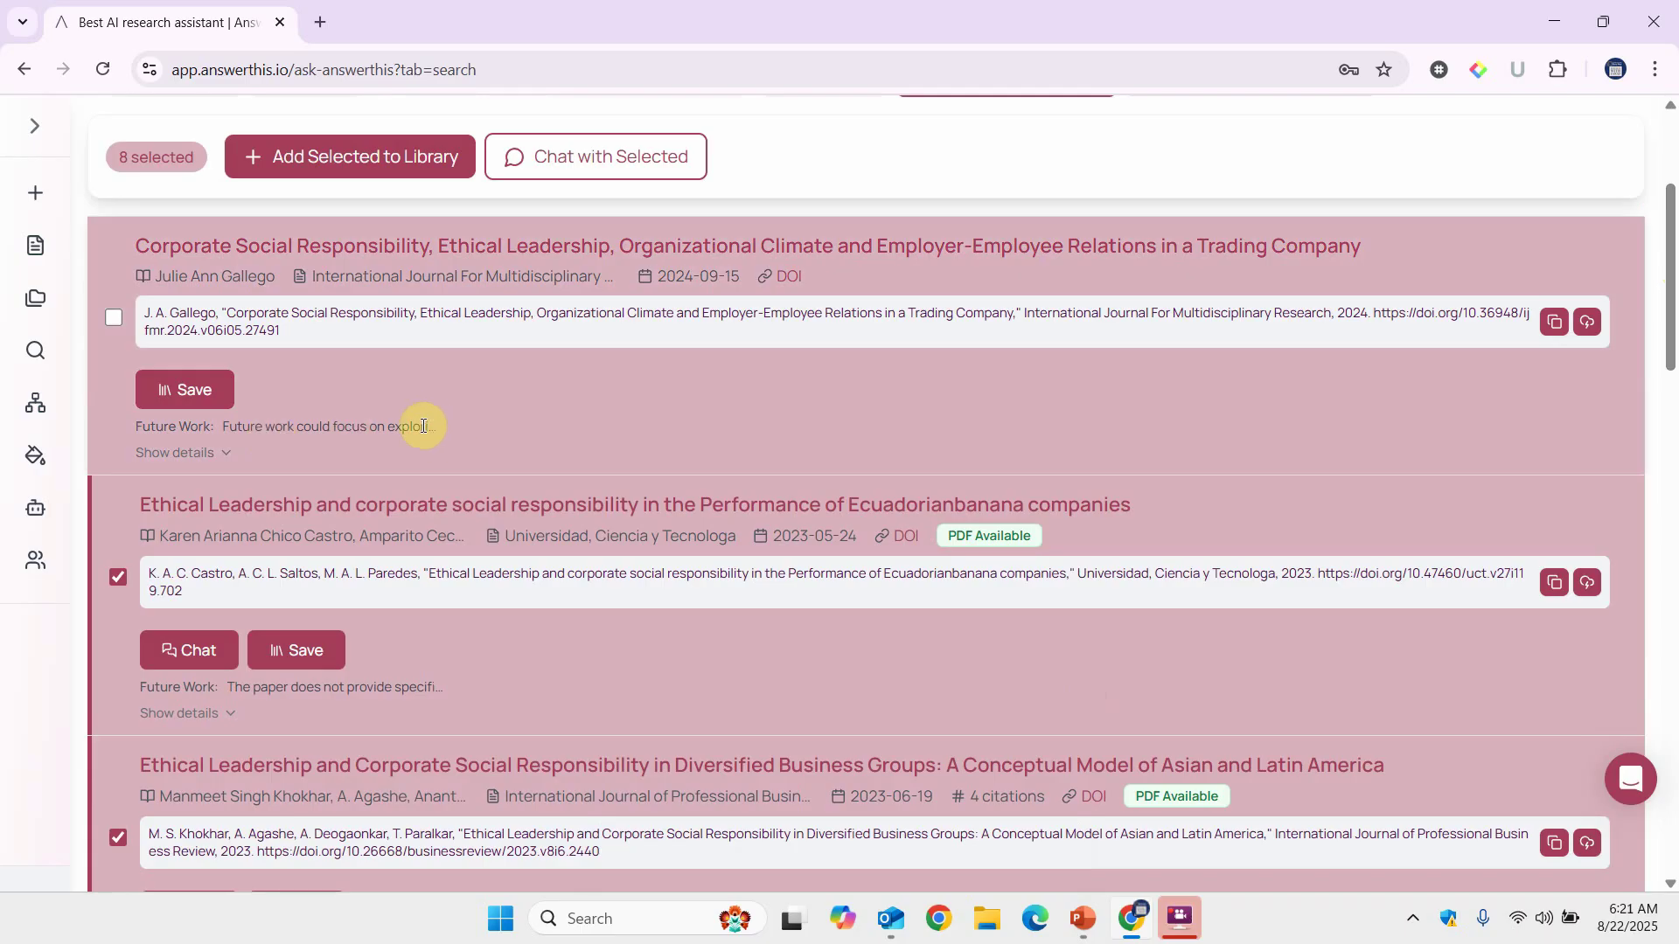
scroll(544, 396, "up", 1)
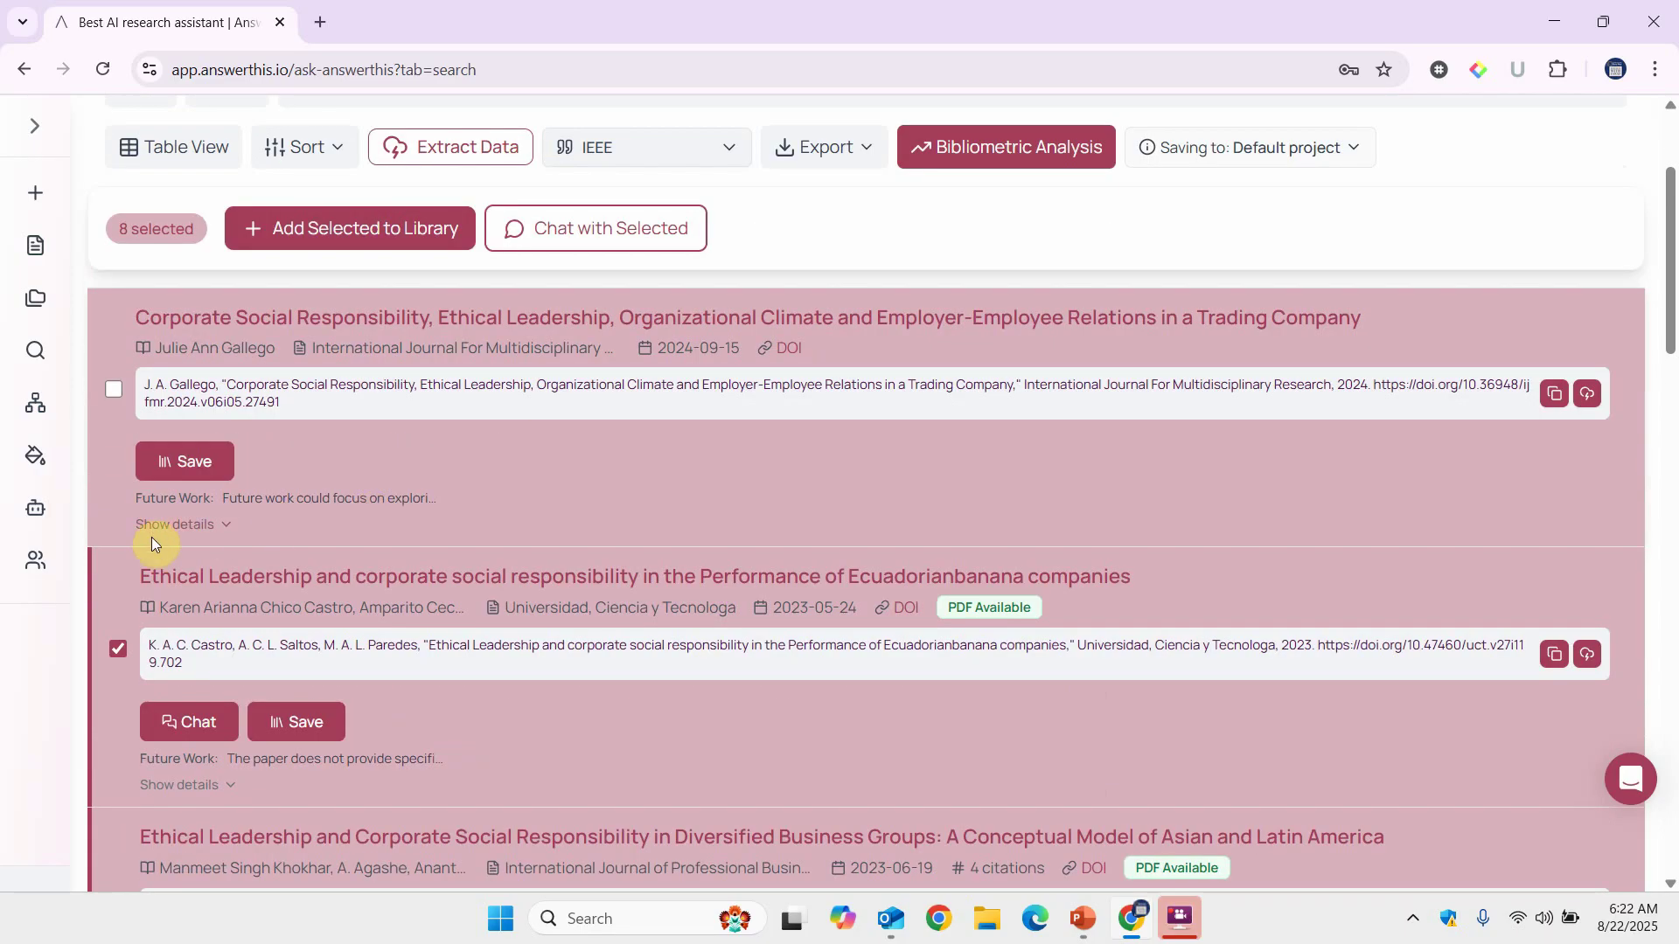
left_click(179, 525)
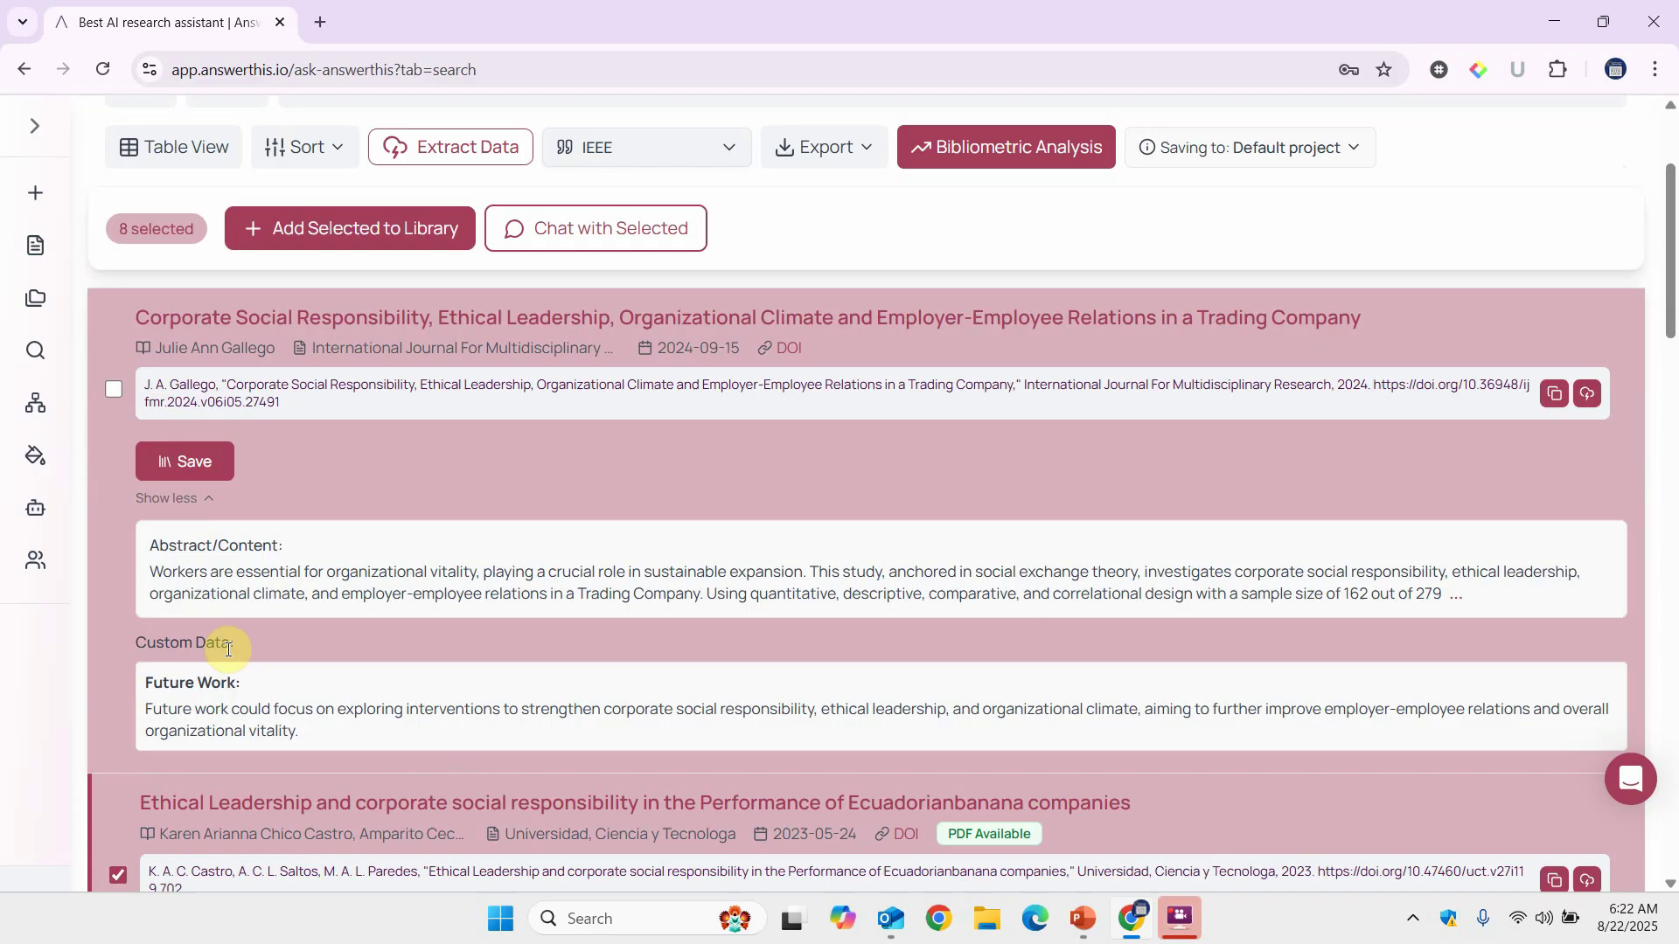
- Add an extracted Research Gaps column and highlight the first paper's gaps text
scroll(486, 305, "up", 2)
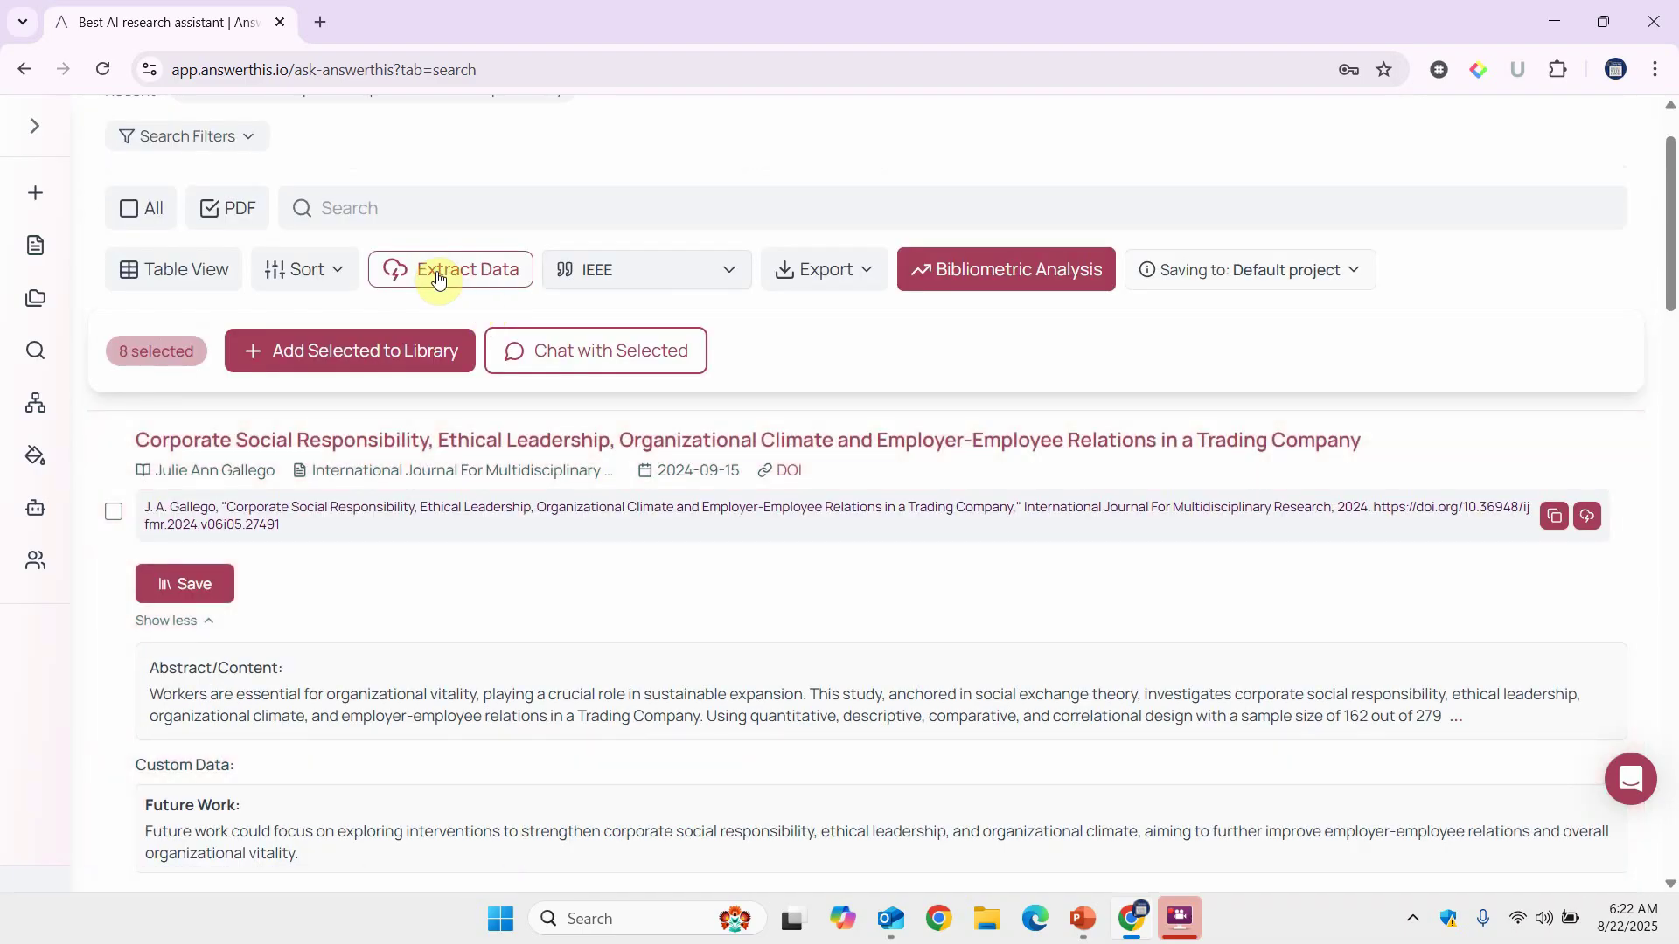
left_click(438, 268)
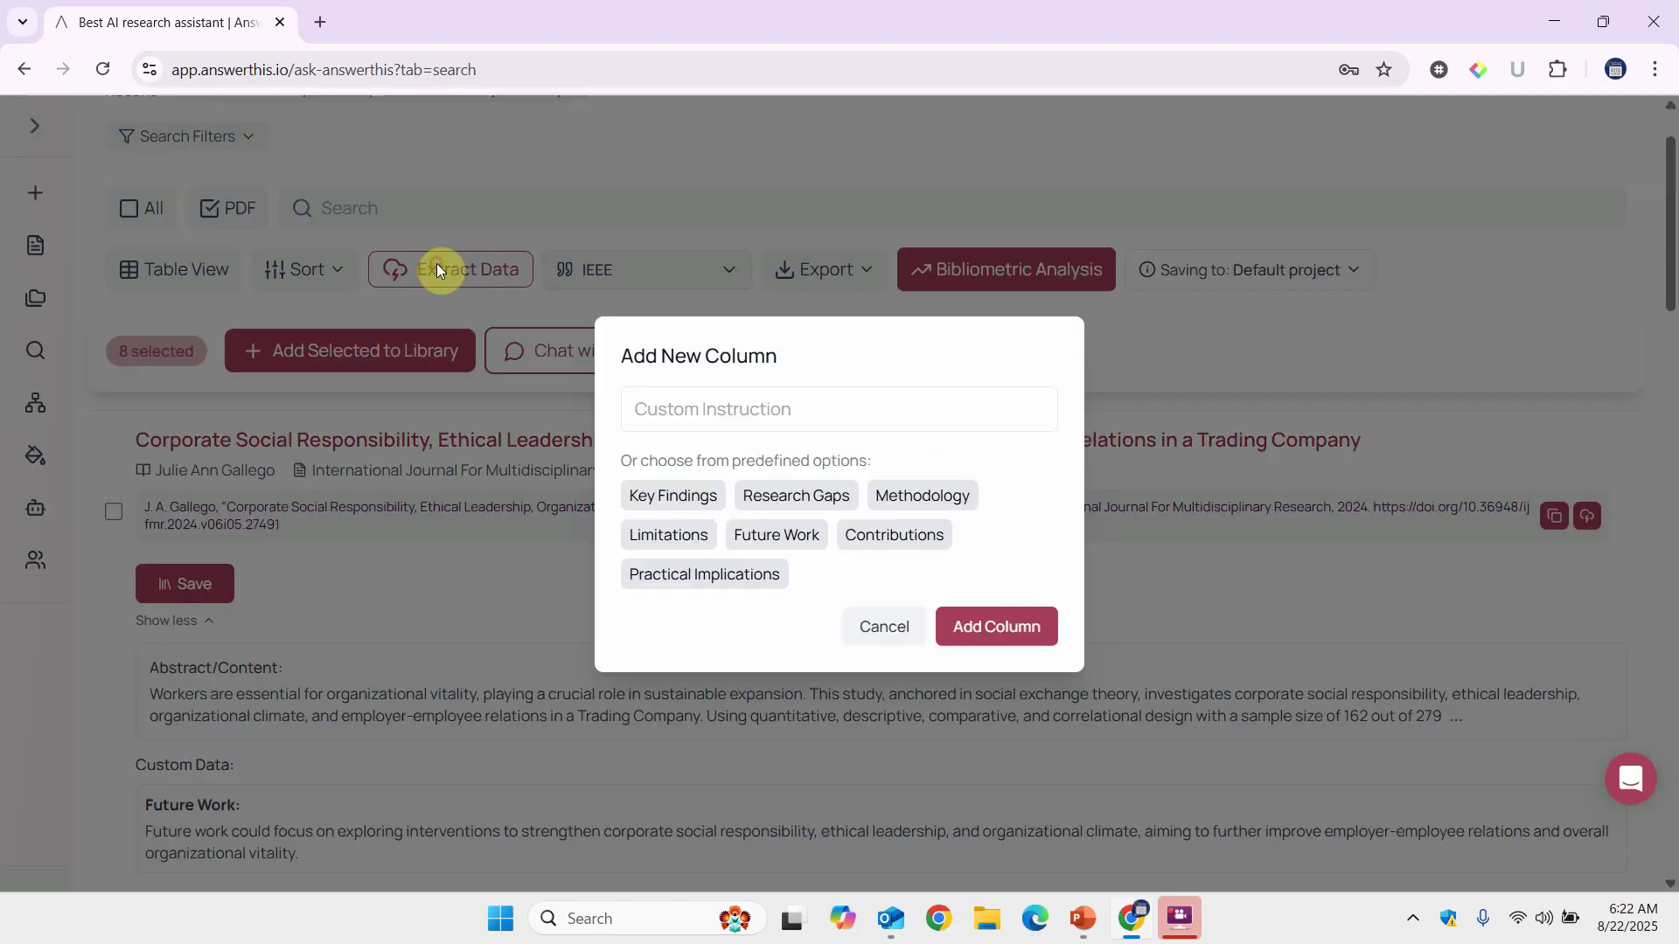
left_click(809, 495)
left_click(980, 621)
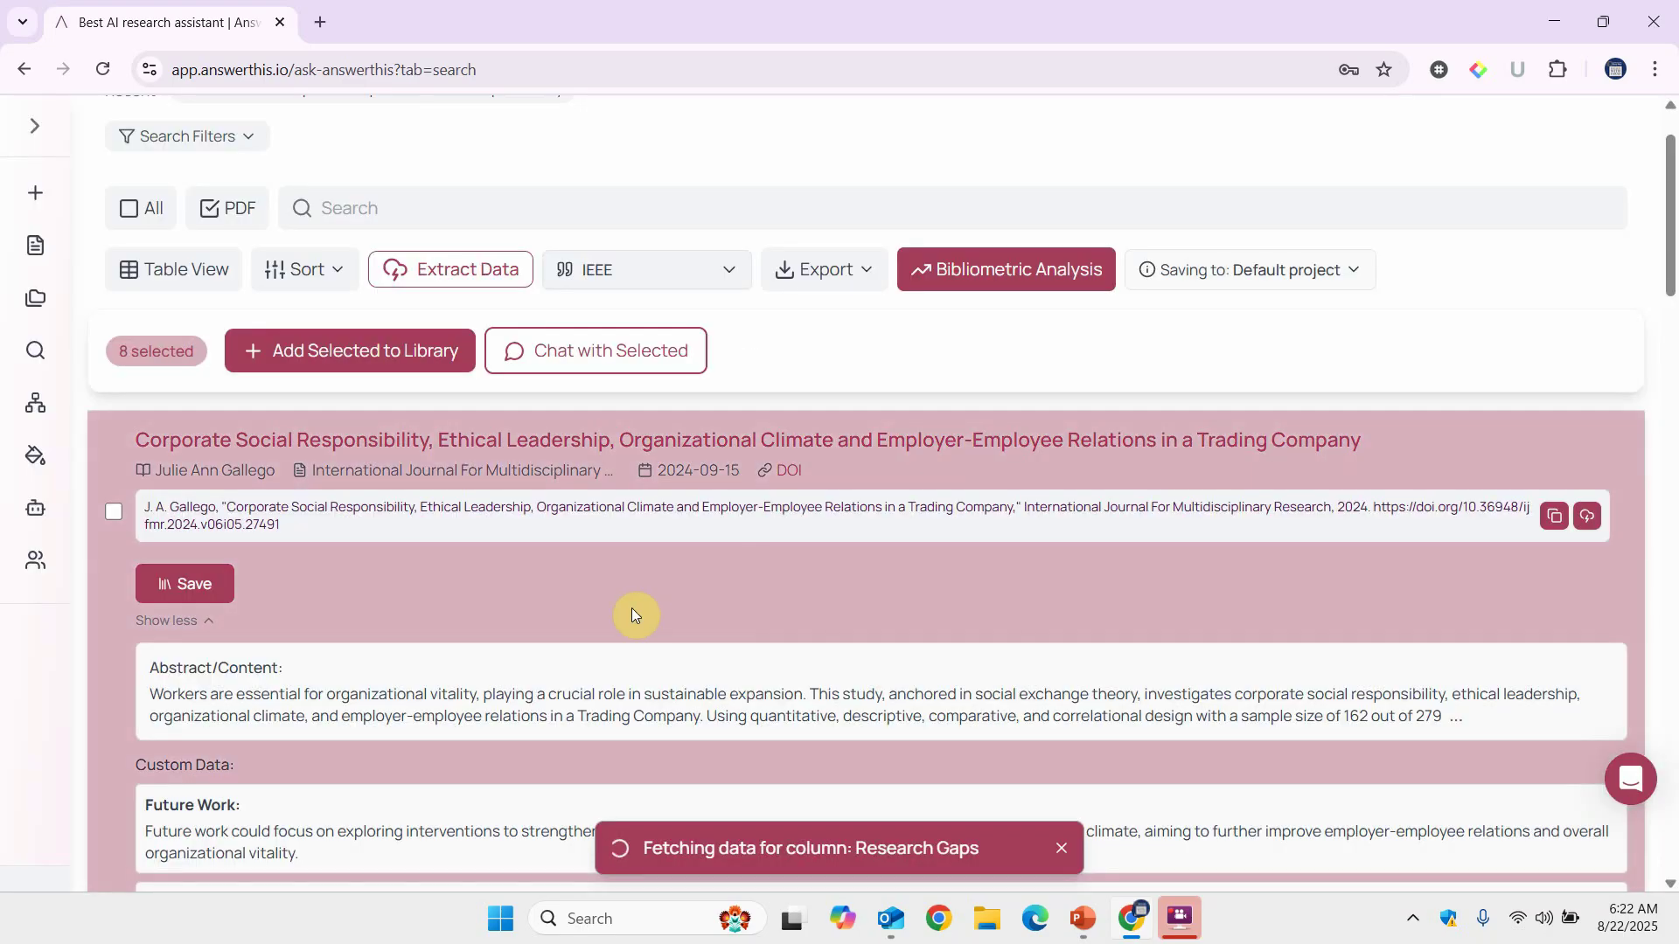
scroll(631, 607, "down", 3)
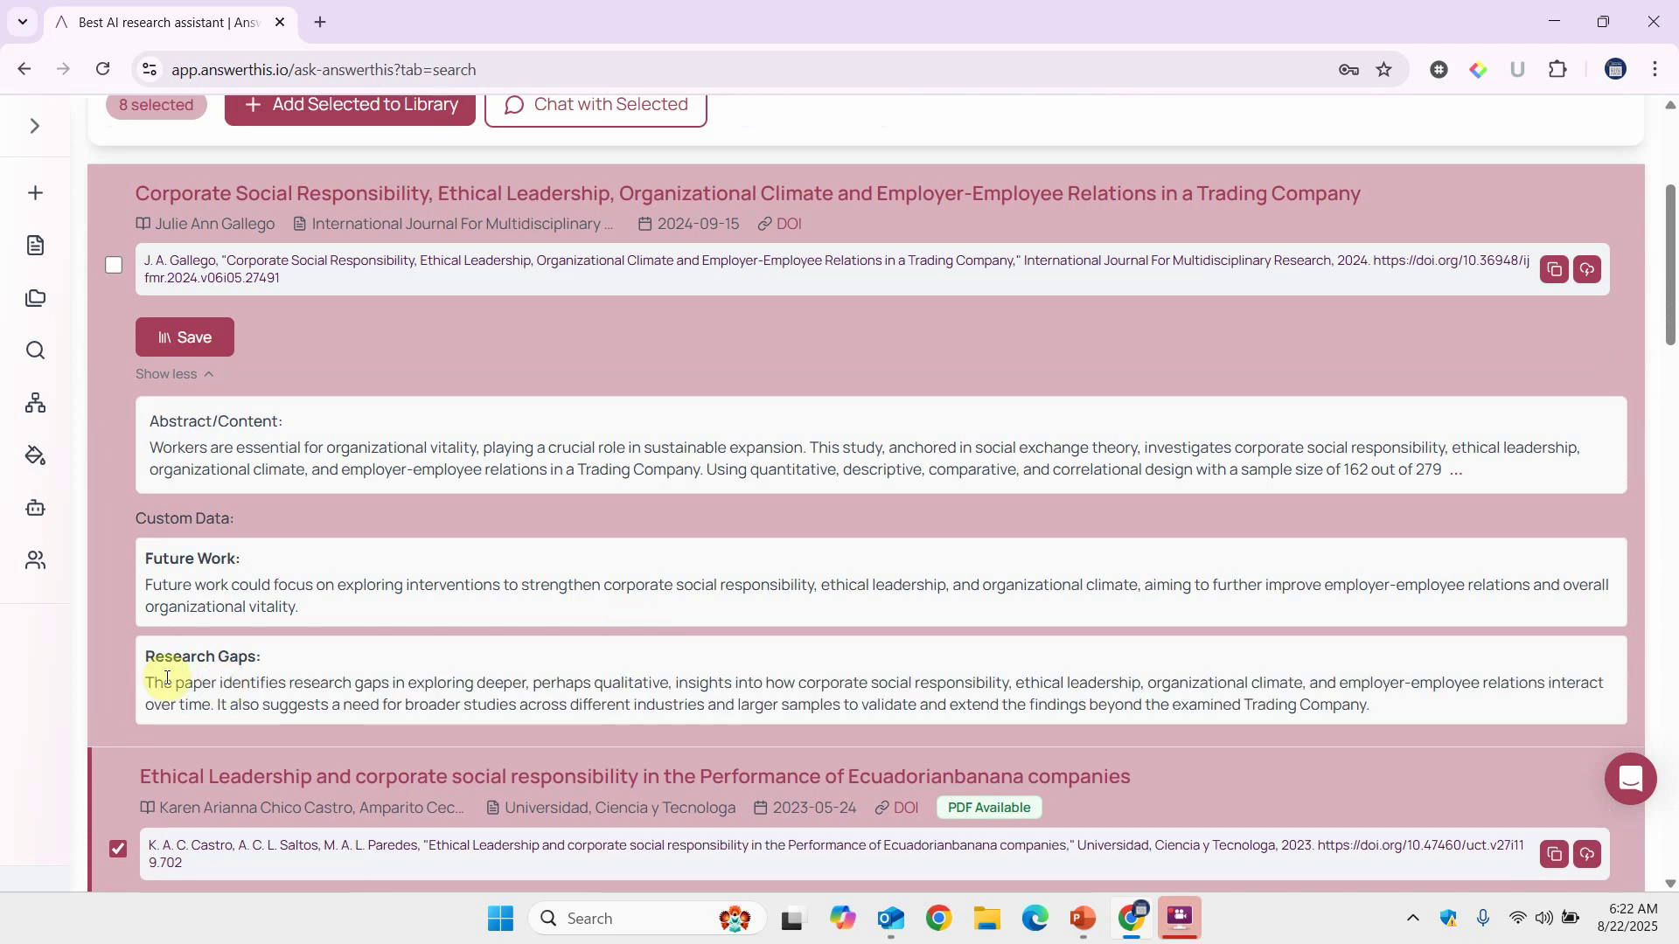
left_click_drag(277, 682, 1358, 686)
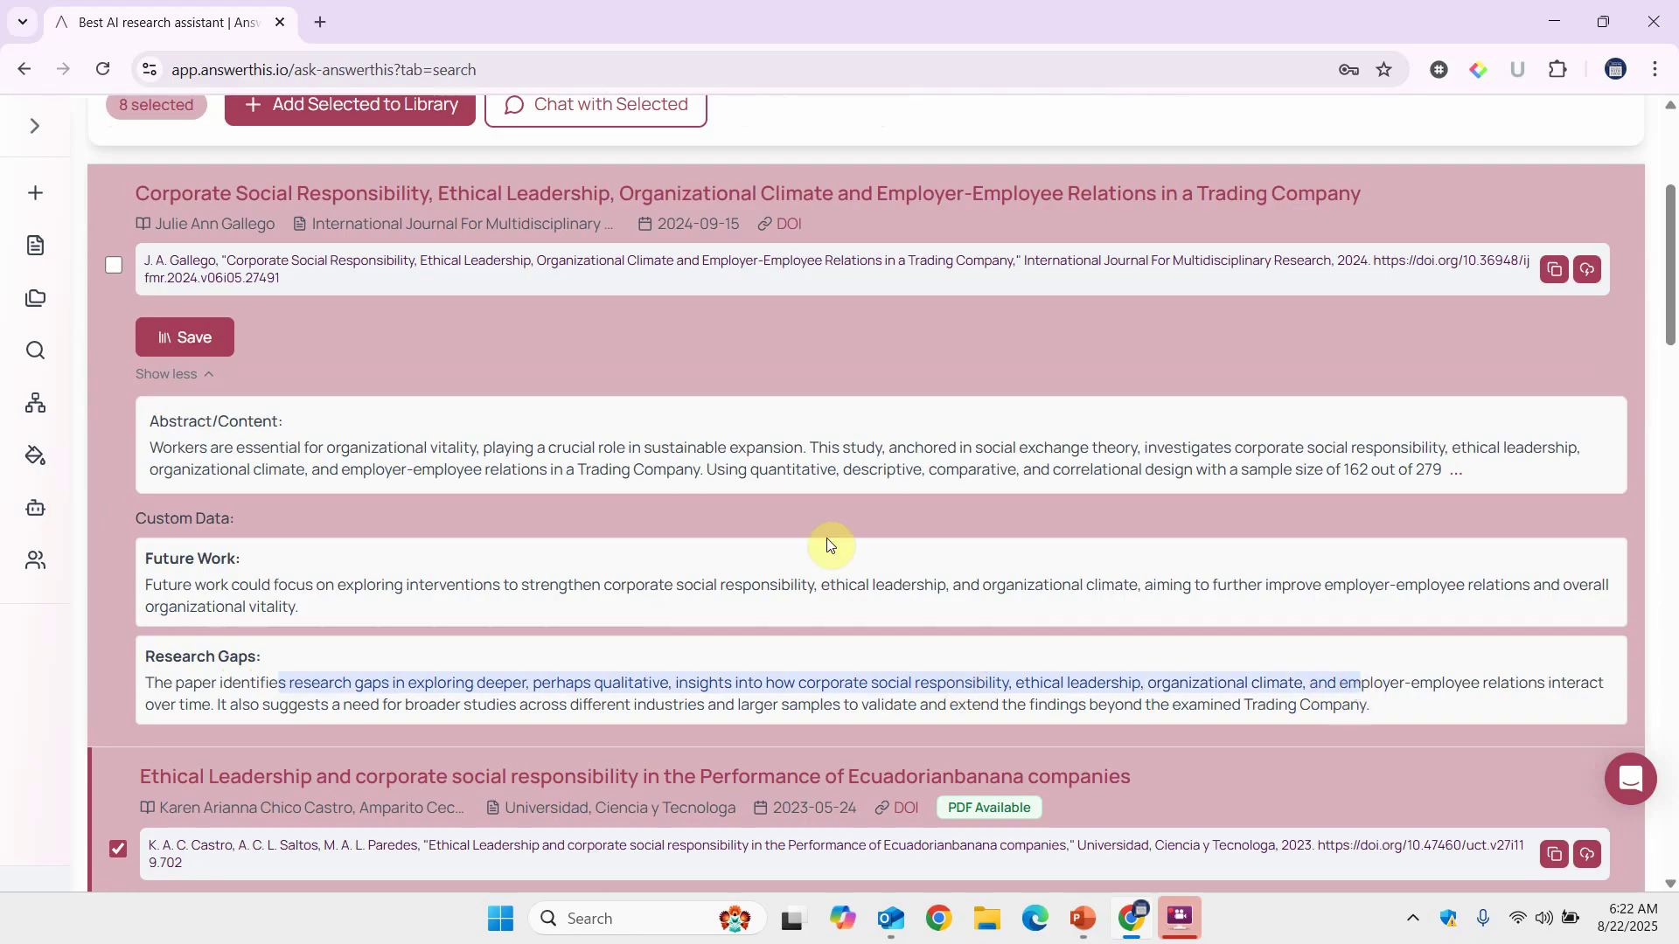
- Expand the second paper's details and turn off the PDF-only results filter
scroll(828, 543, "down", 4)
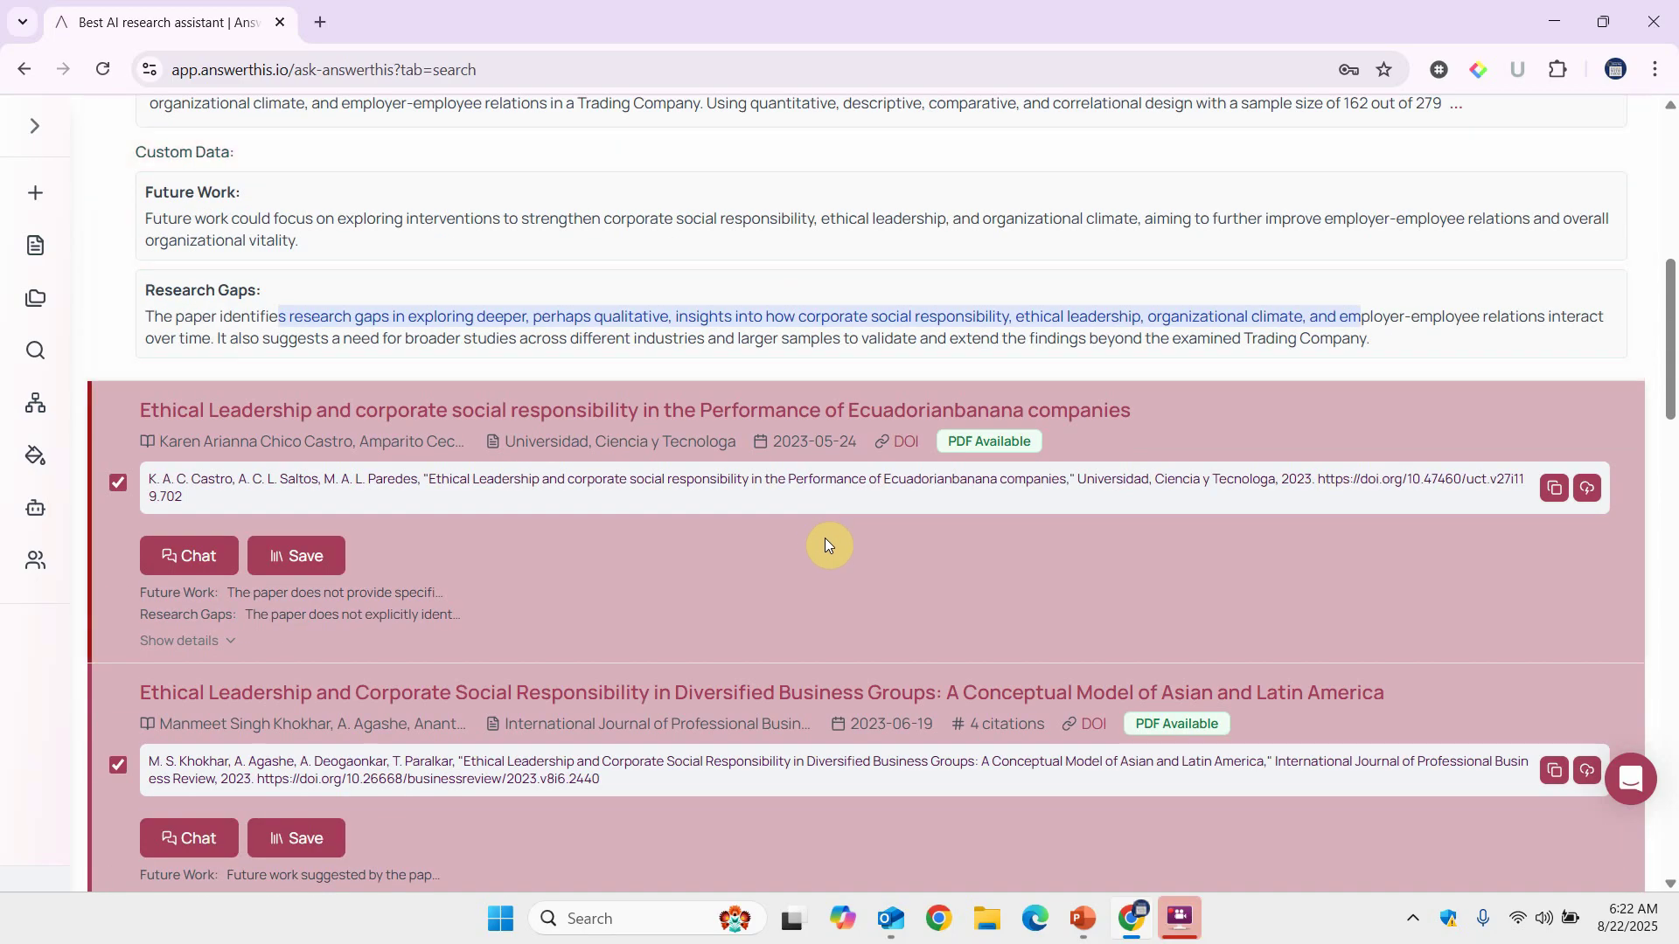
left_click(225, 640)
scroll(537, 686, "down", 1)
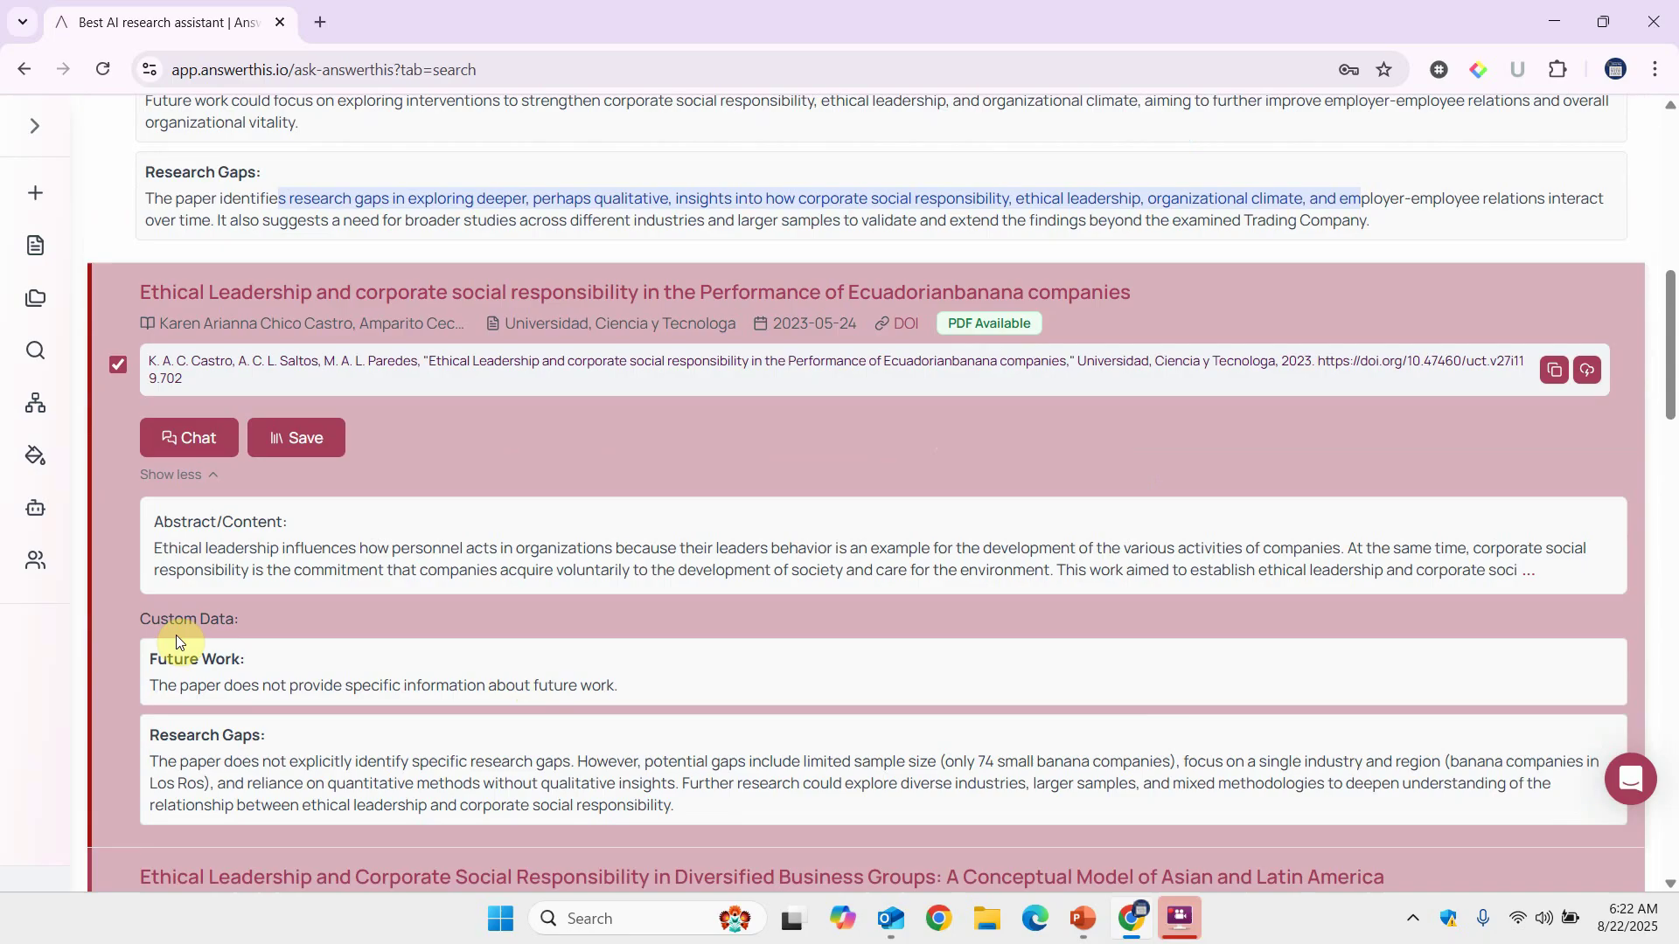
scroll(176, 635, "down", 6)
scroll(188, 635, "up", 10)
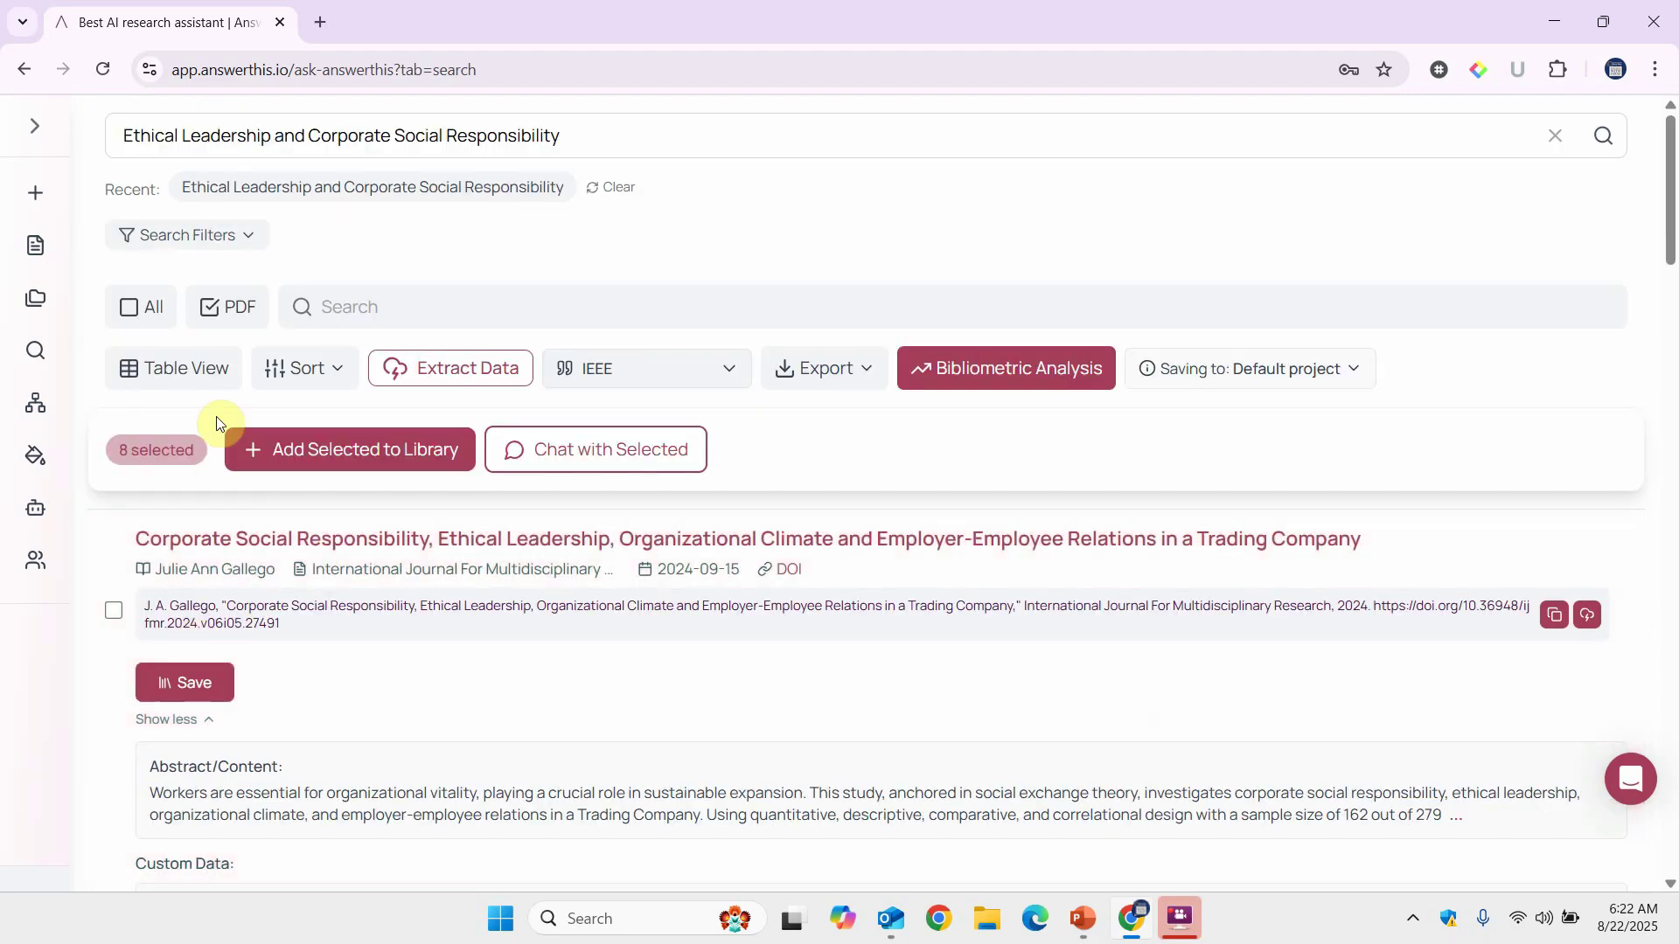
left_click(209, 307)
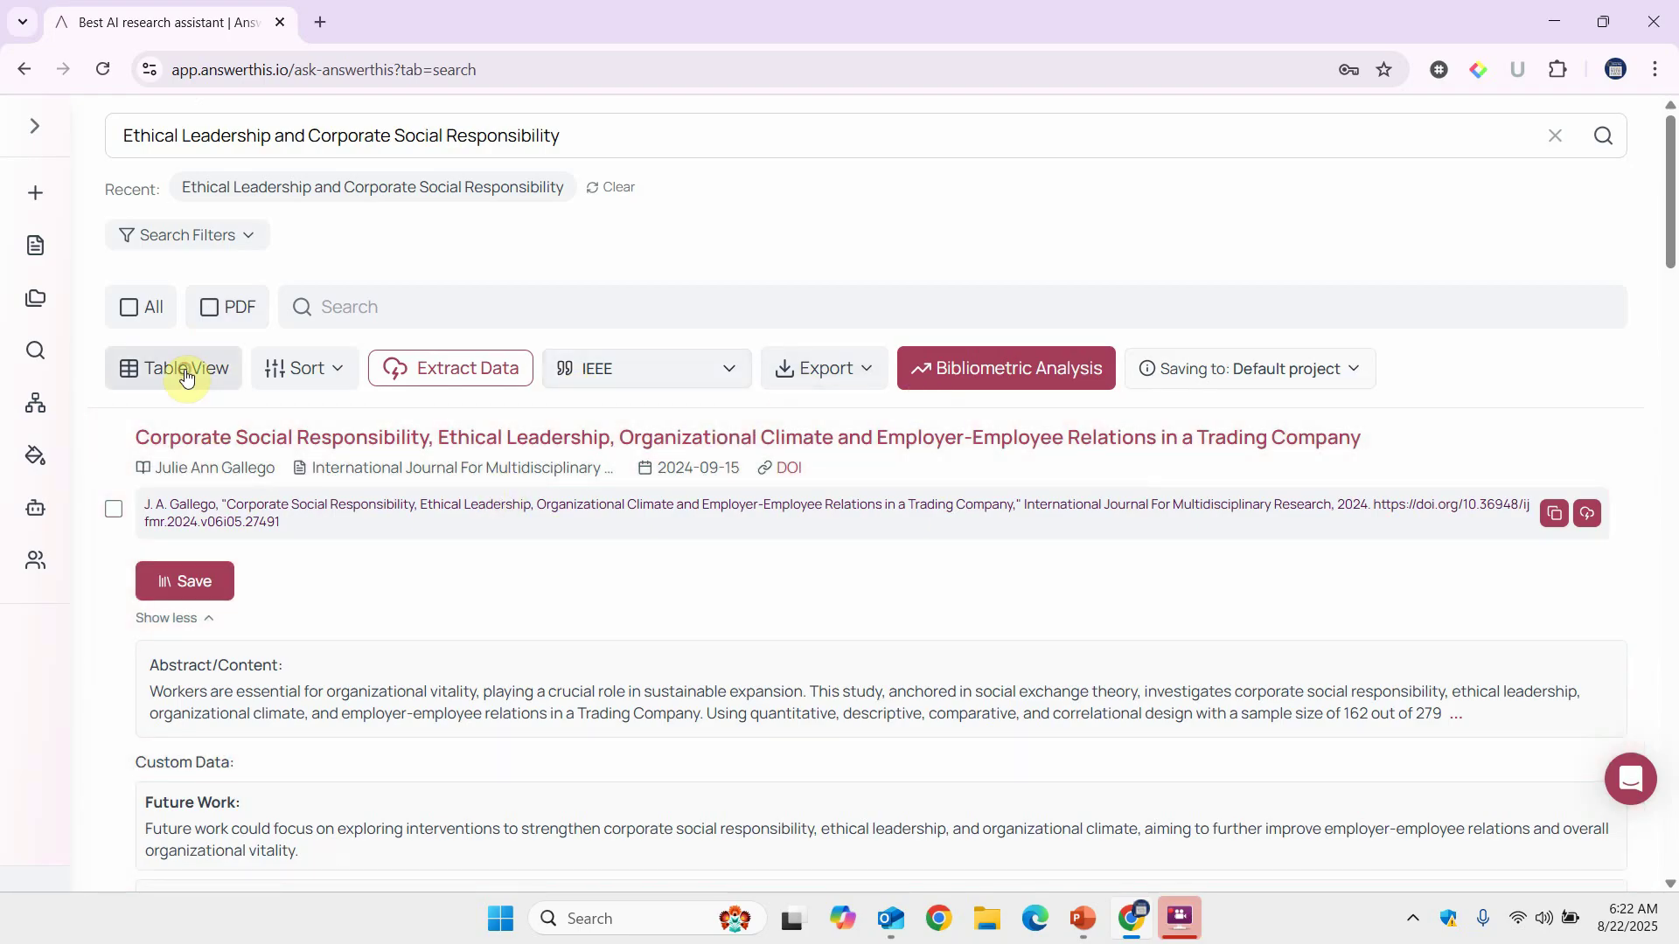
- Switch the results to Table View and change the citation style from IEEE to APA
left_click(185, 376)
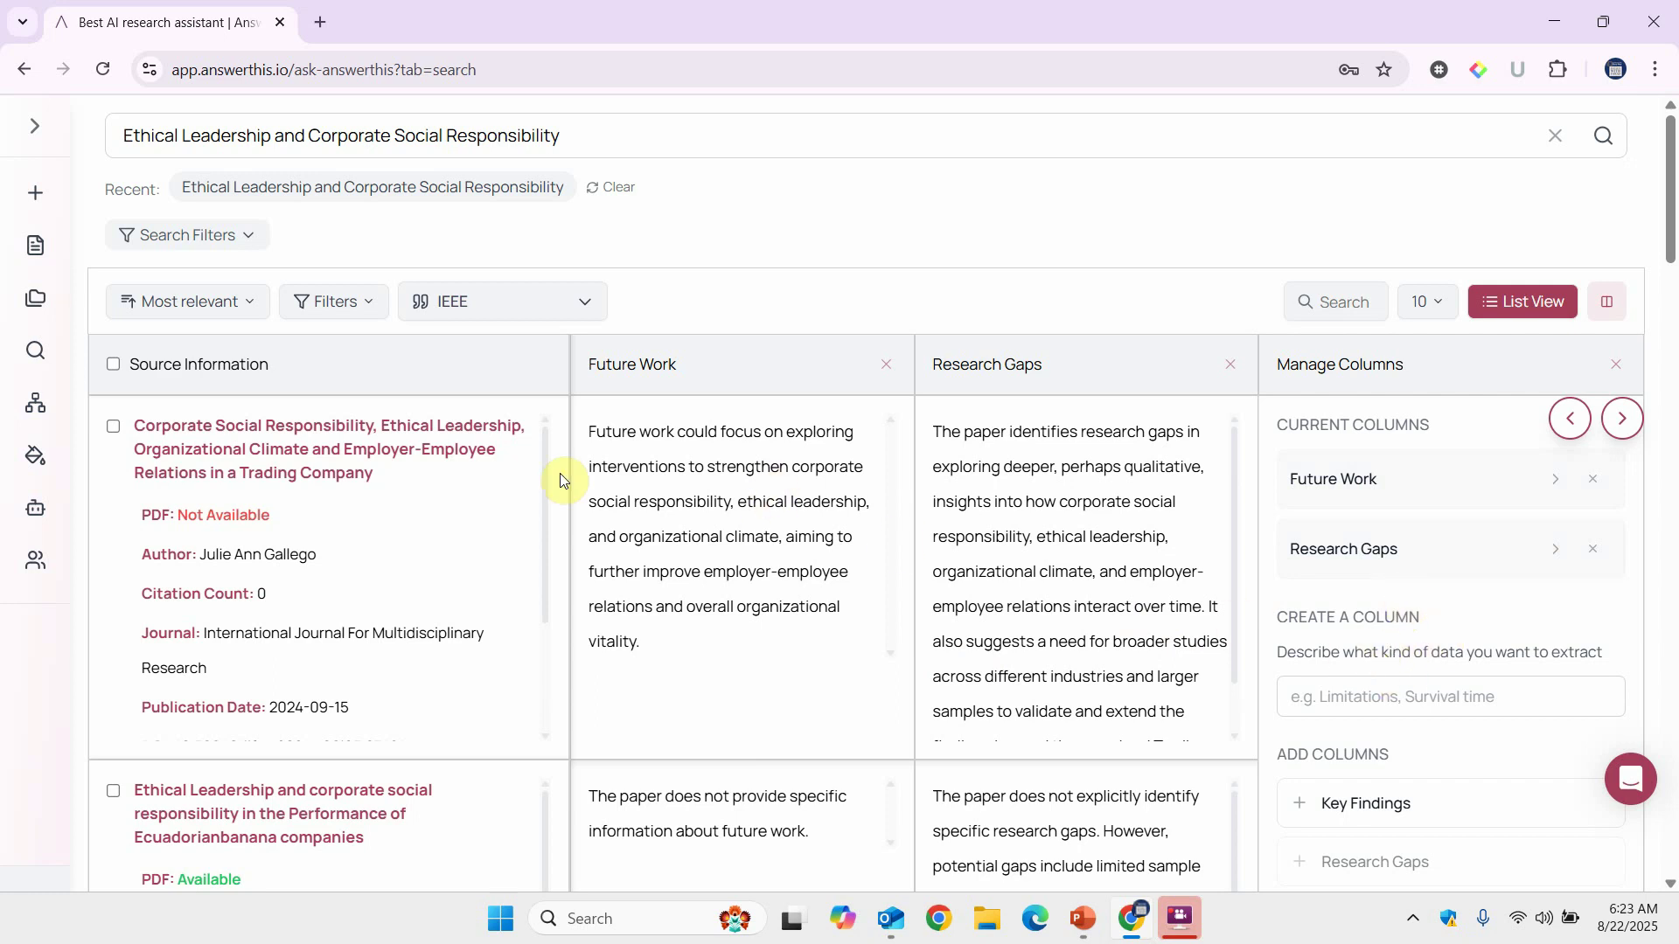
left_click(601, 304)
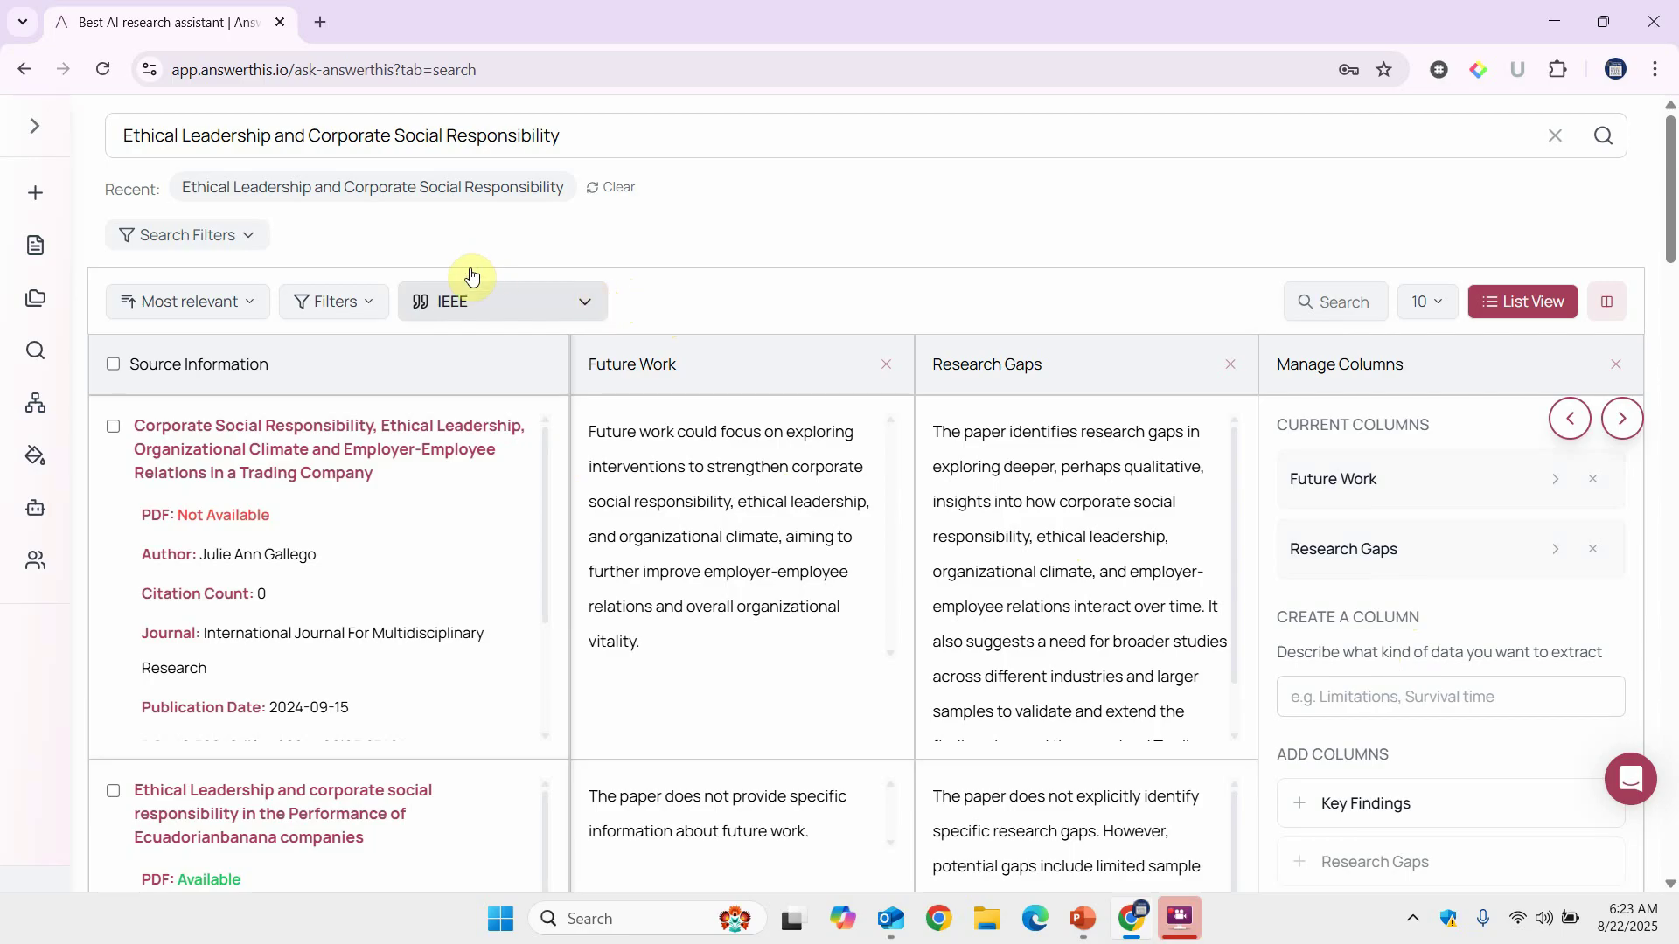
left_click(591, 307)
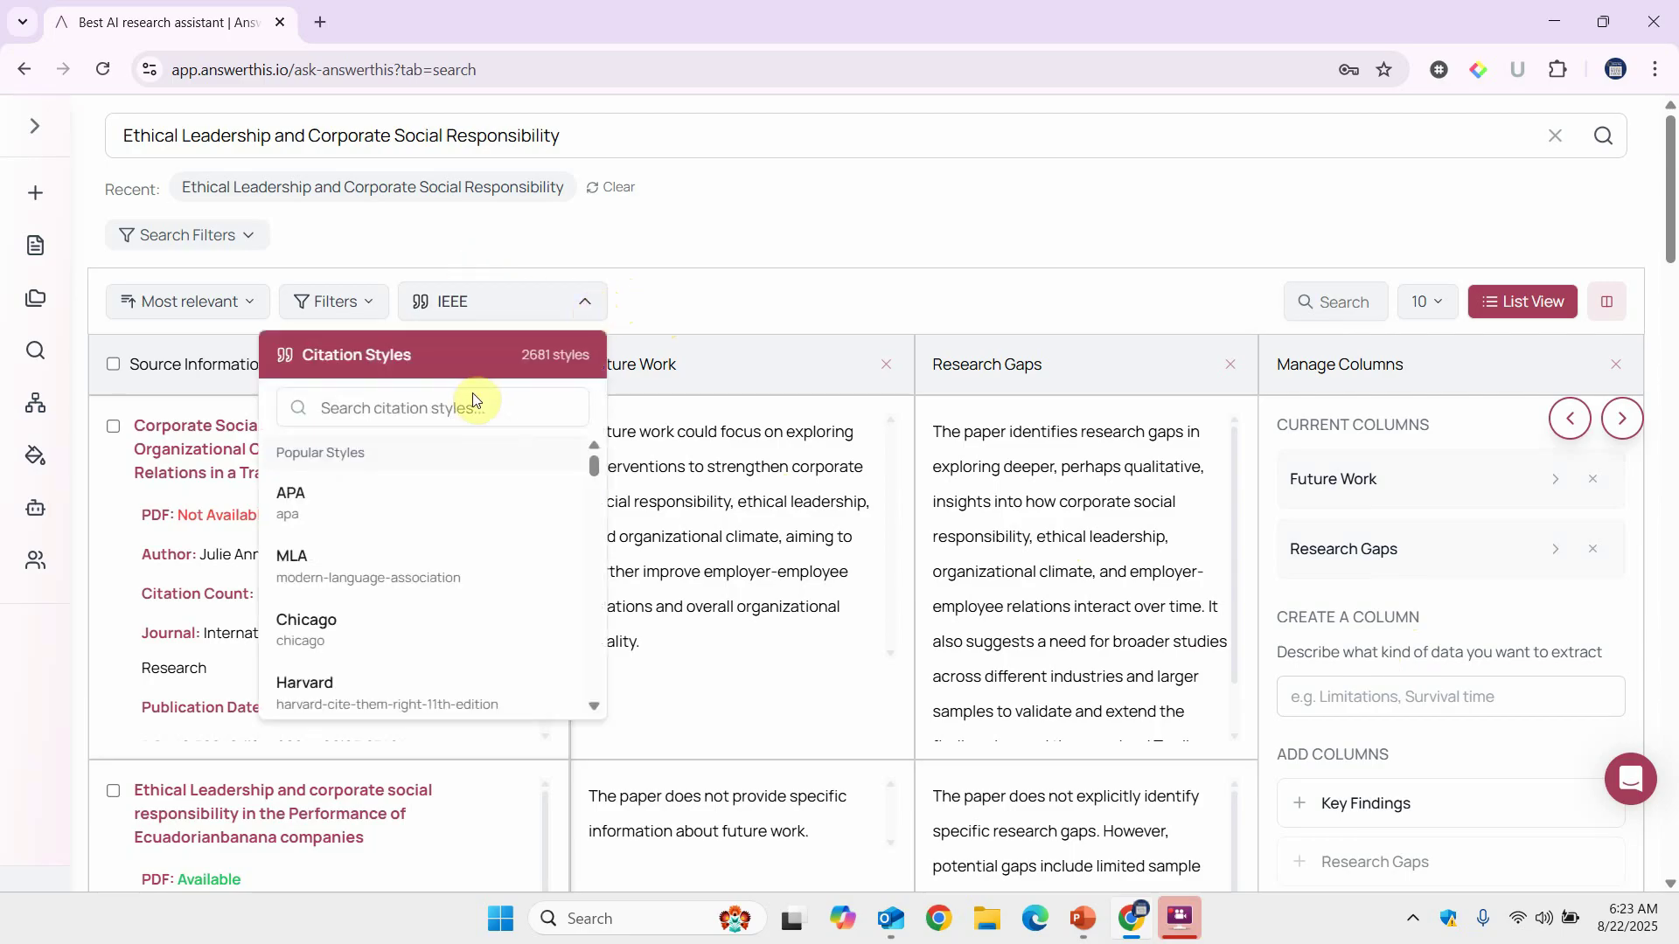
left_click(343, 493)
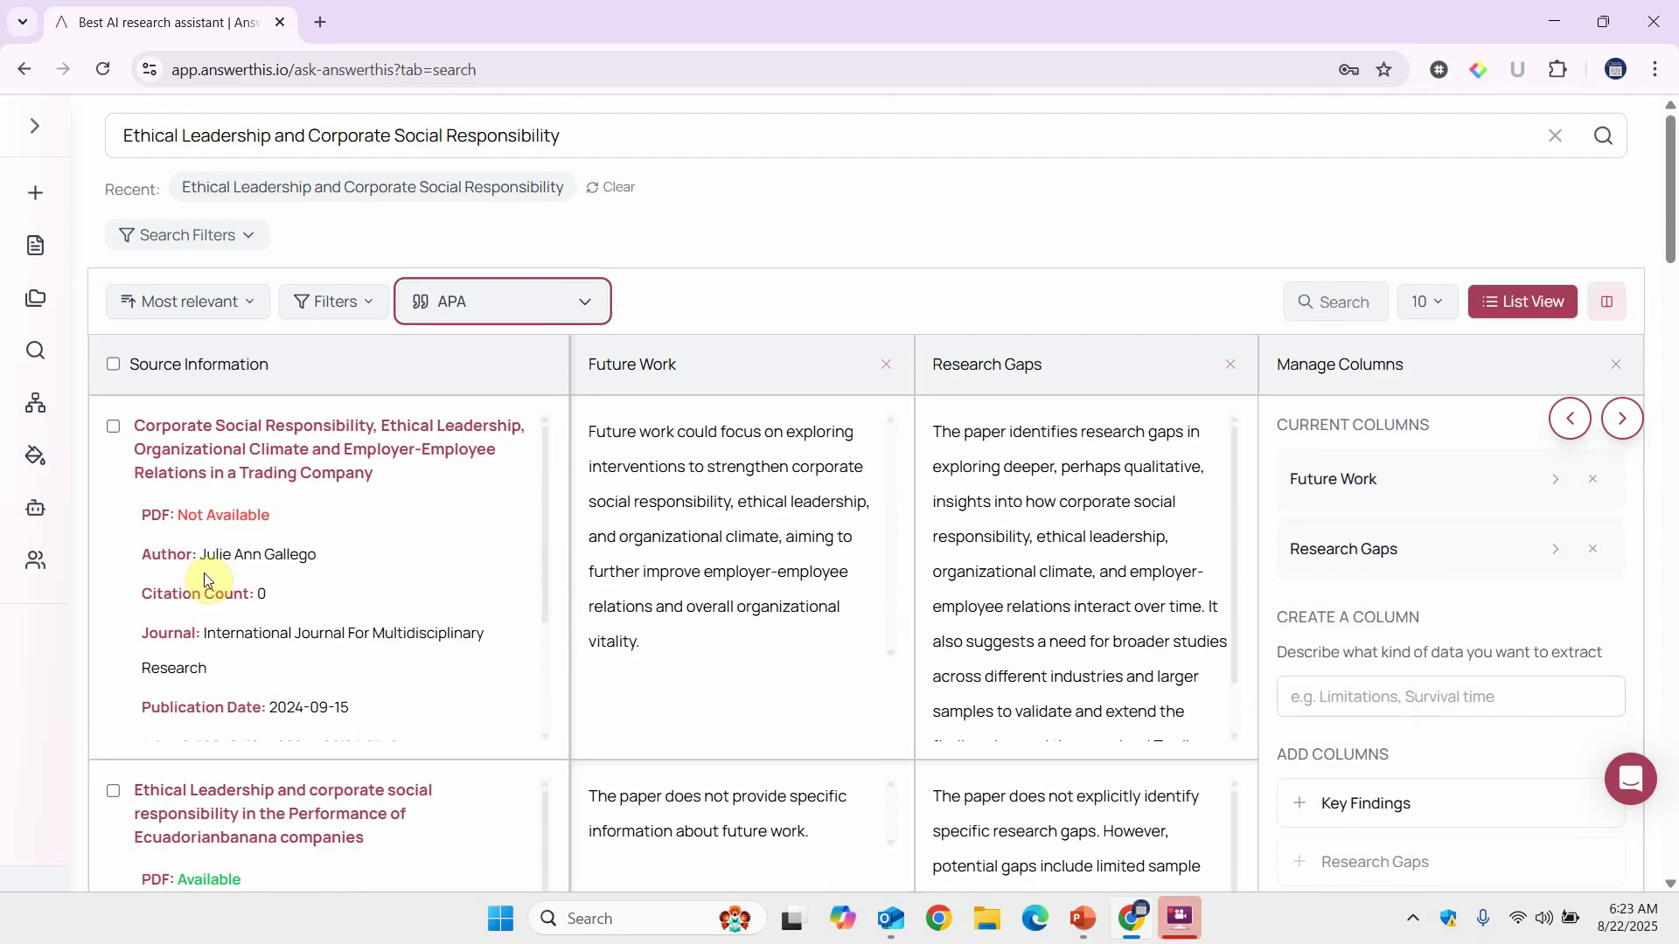
- Return to List View, check the saving project, and export the results to CSV
left_click(1539, 317)
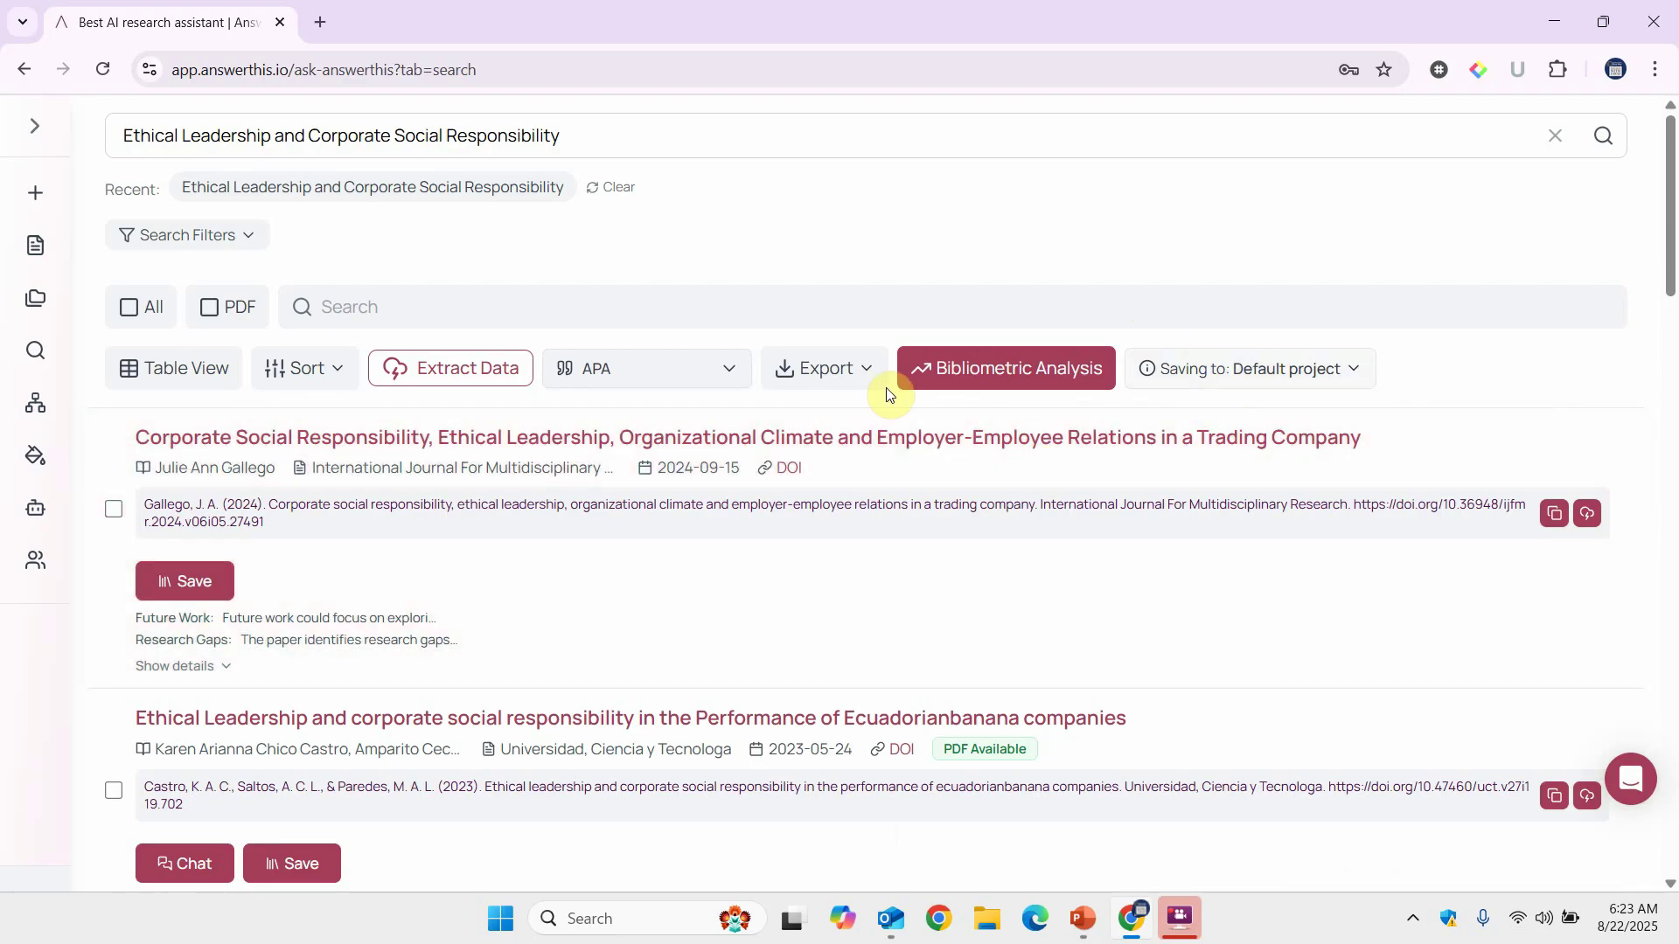
left_click(1218, 385)
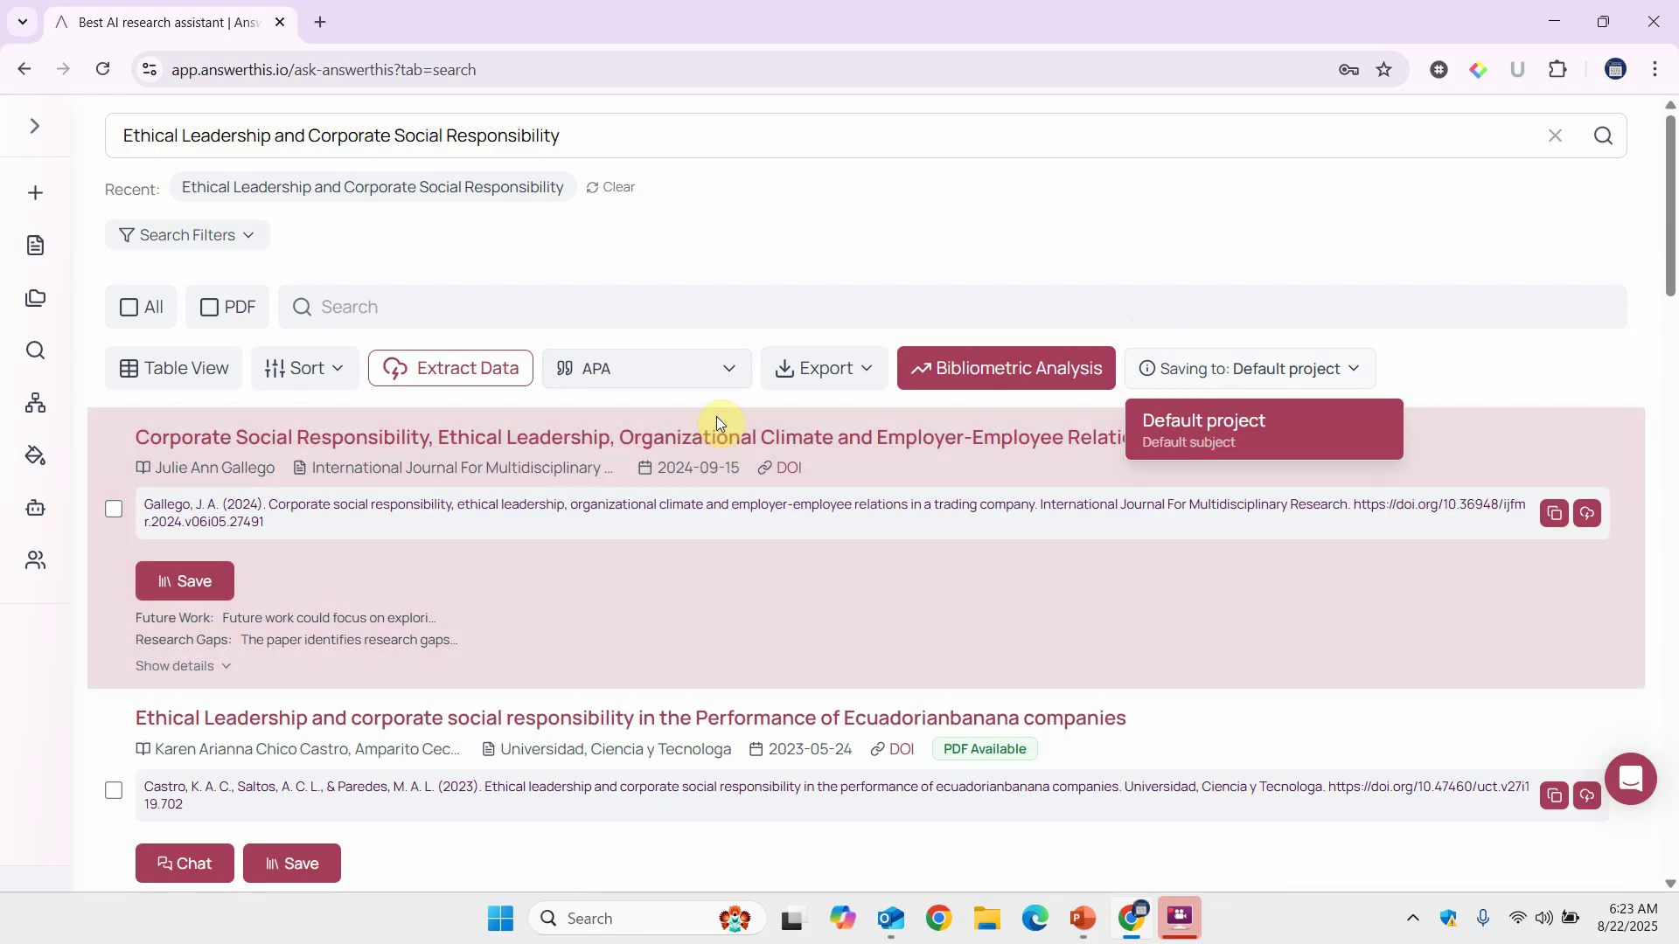
left_click(805, 375)
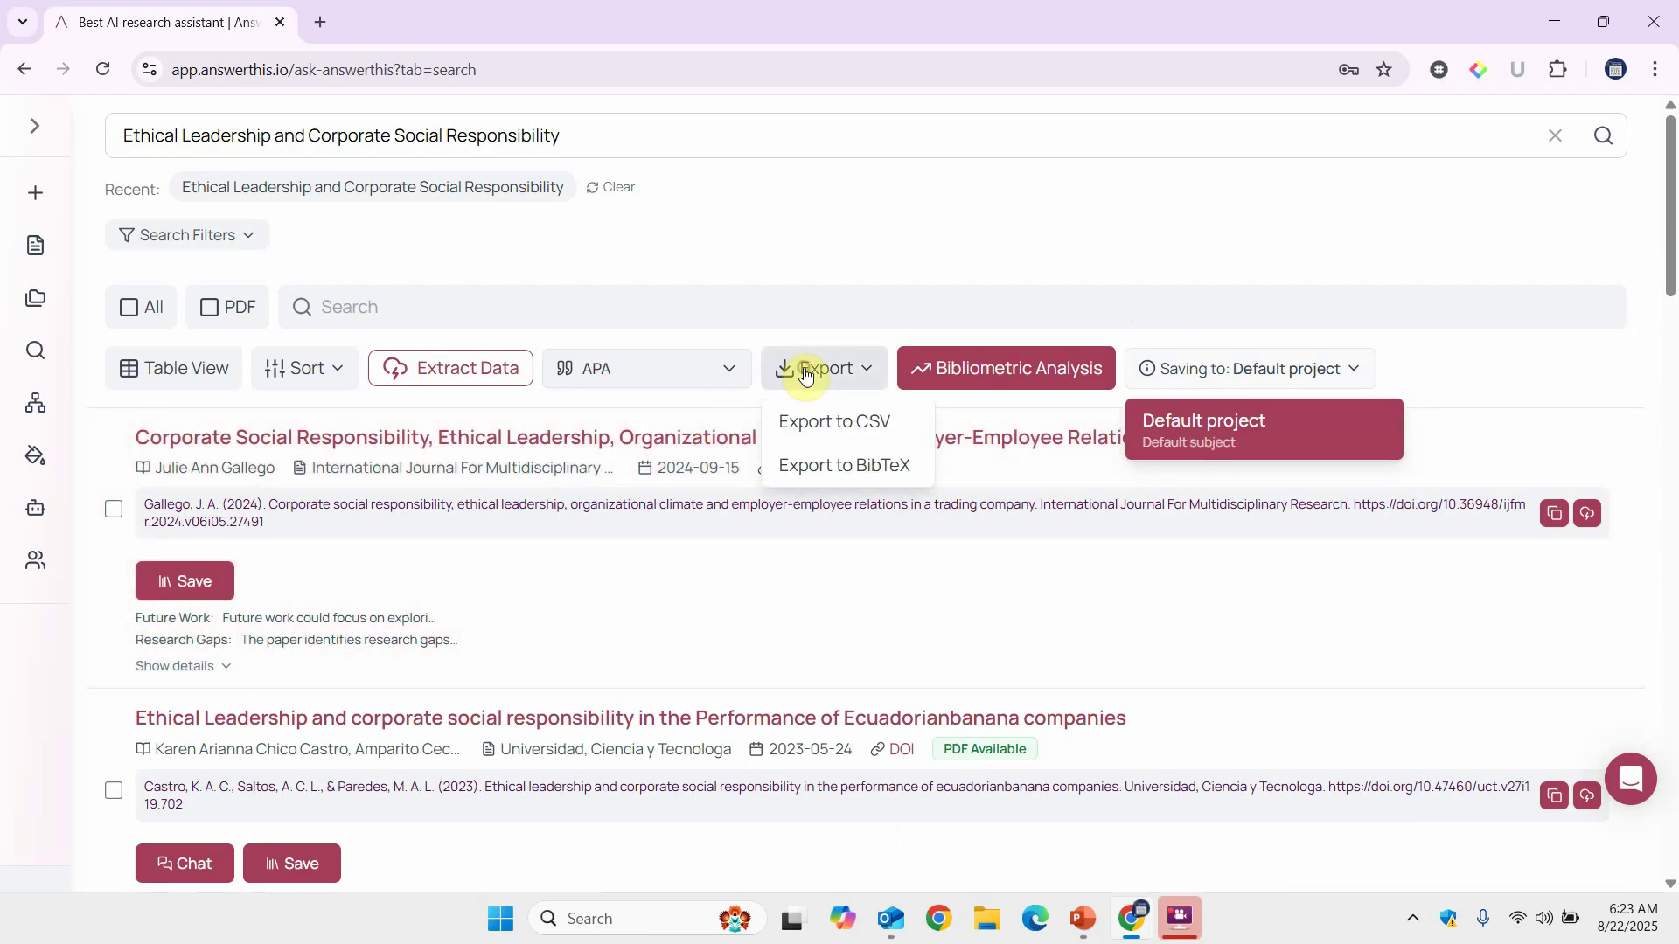
left_click(822, 430)
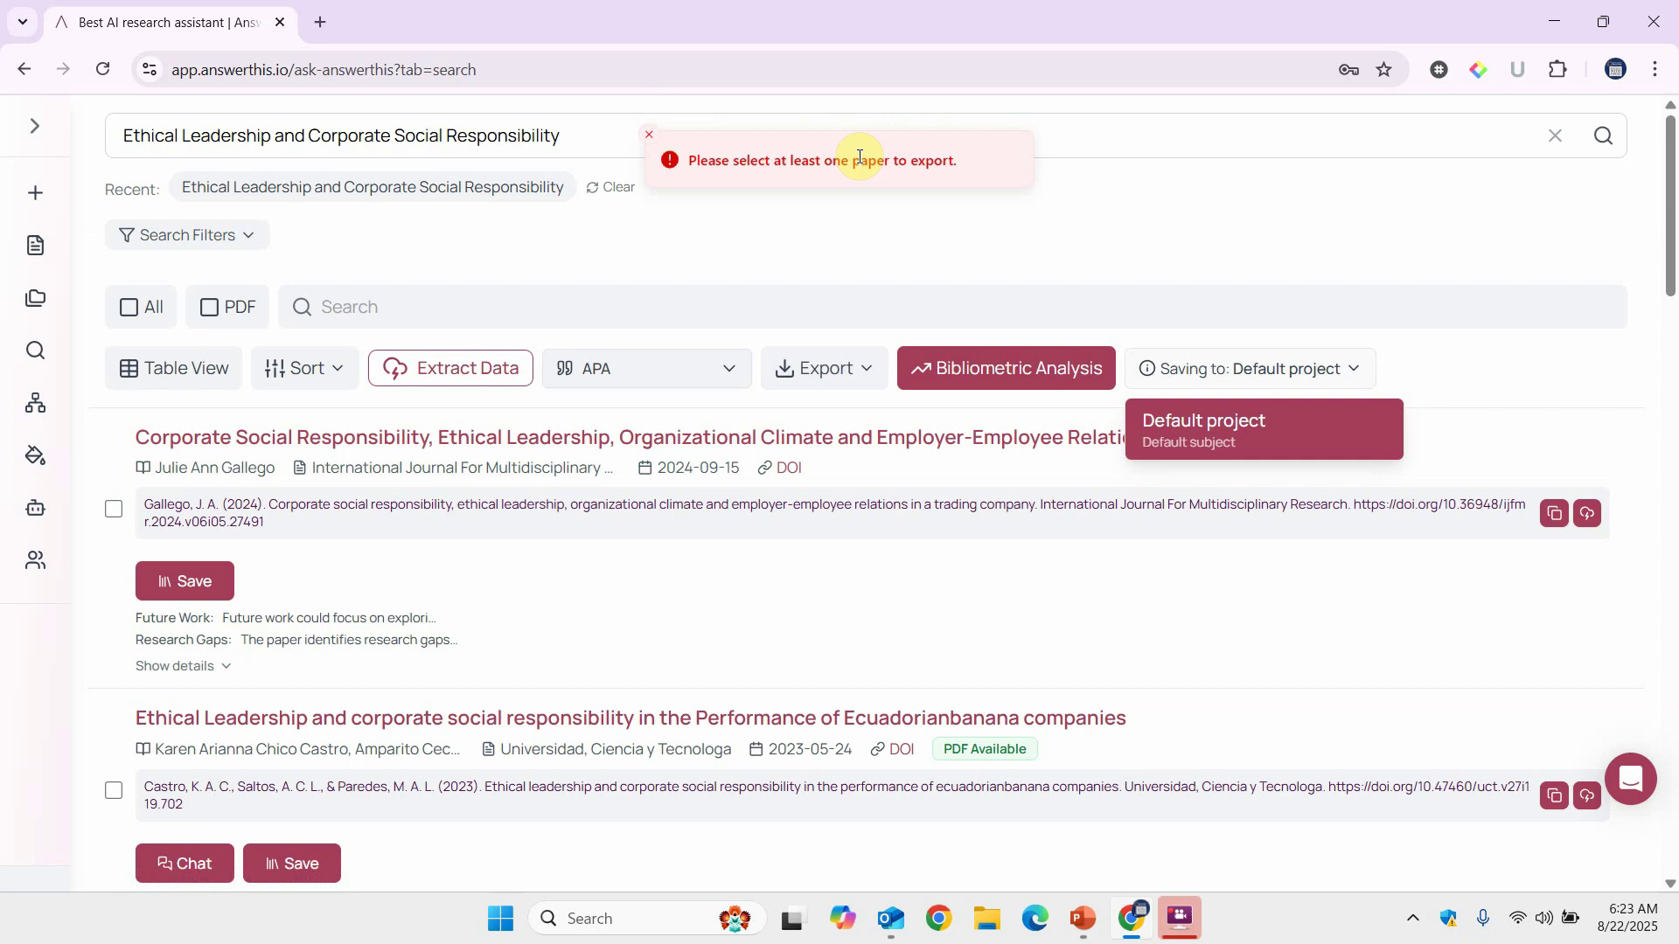
- Select all 20 papers and export them as papers.csv
left_click(131, 306)
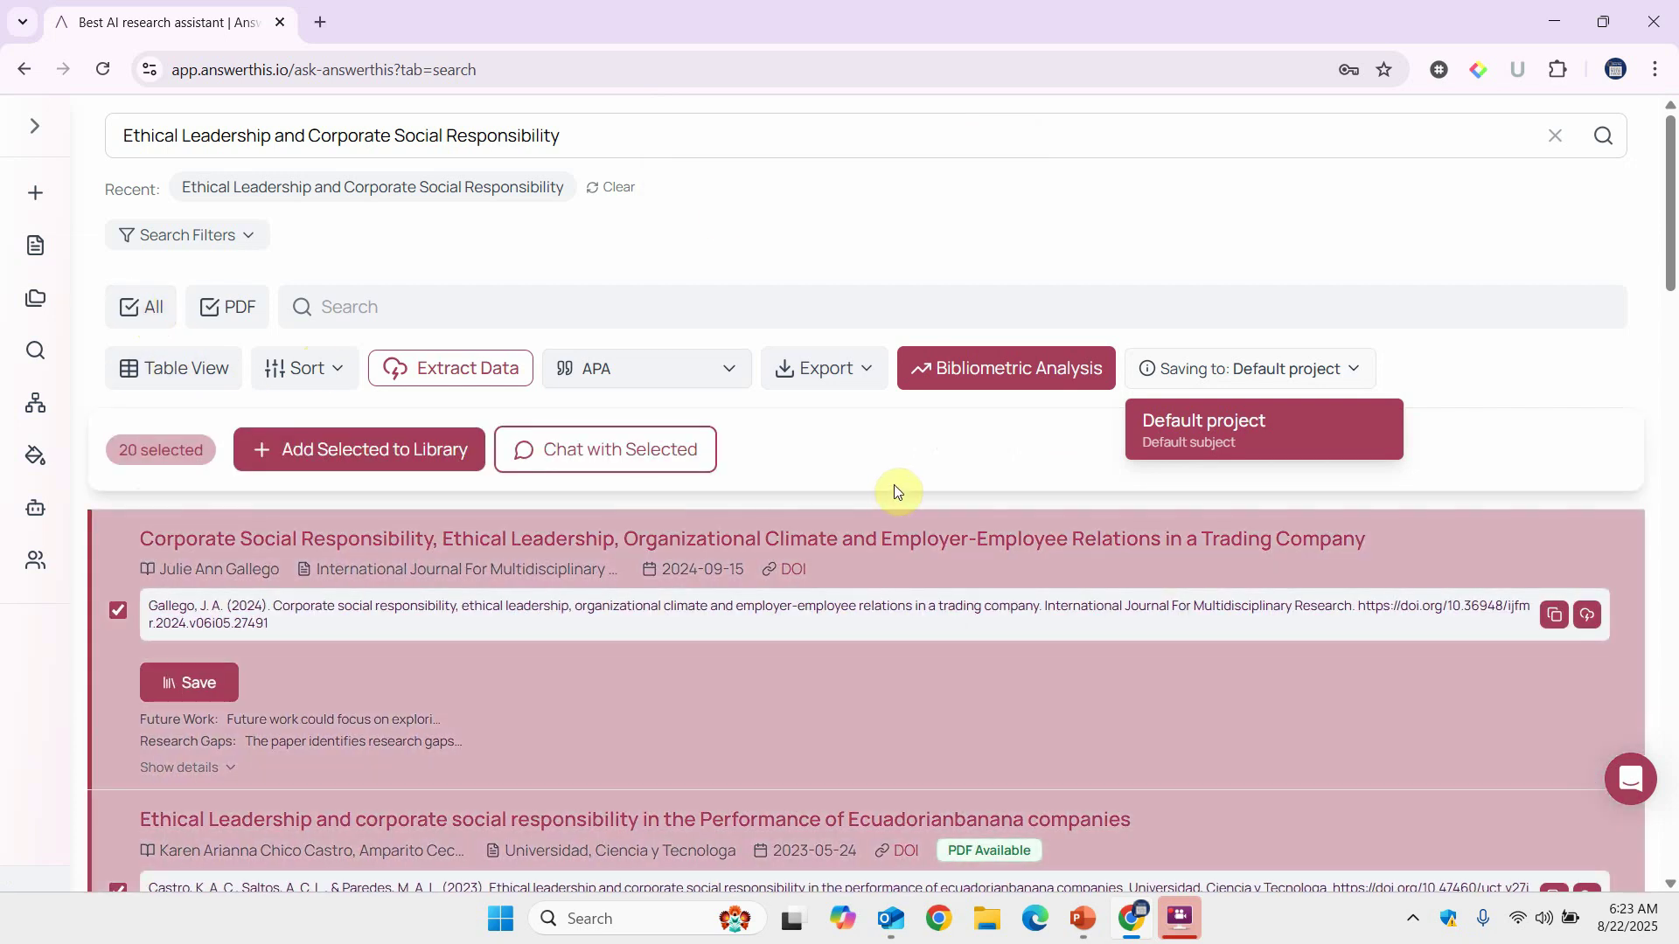
left_click(845, 385)
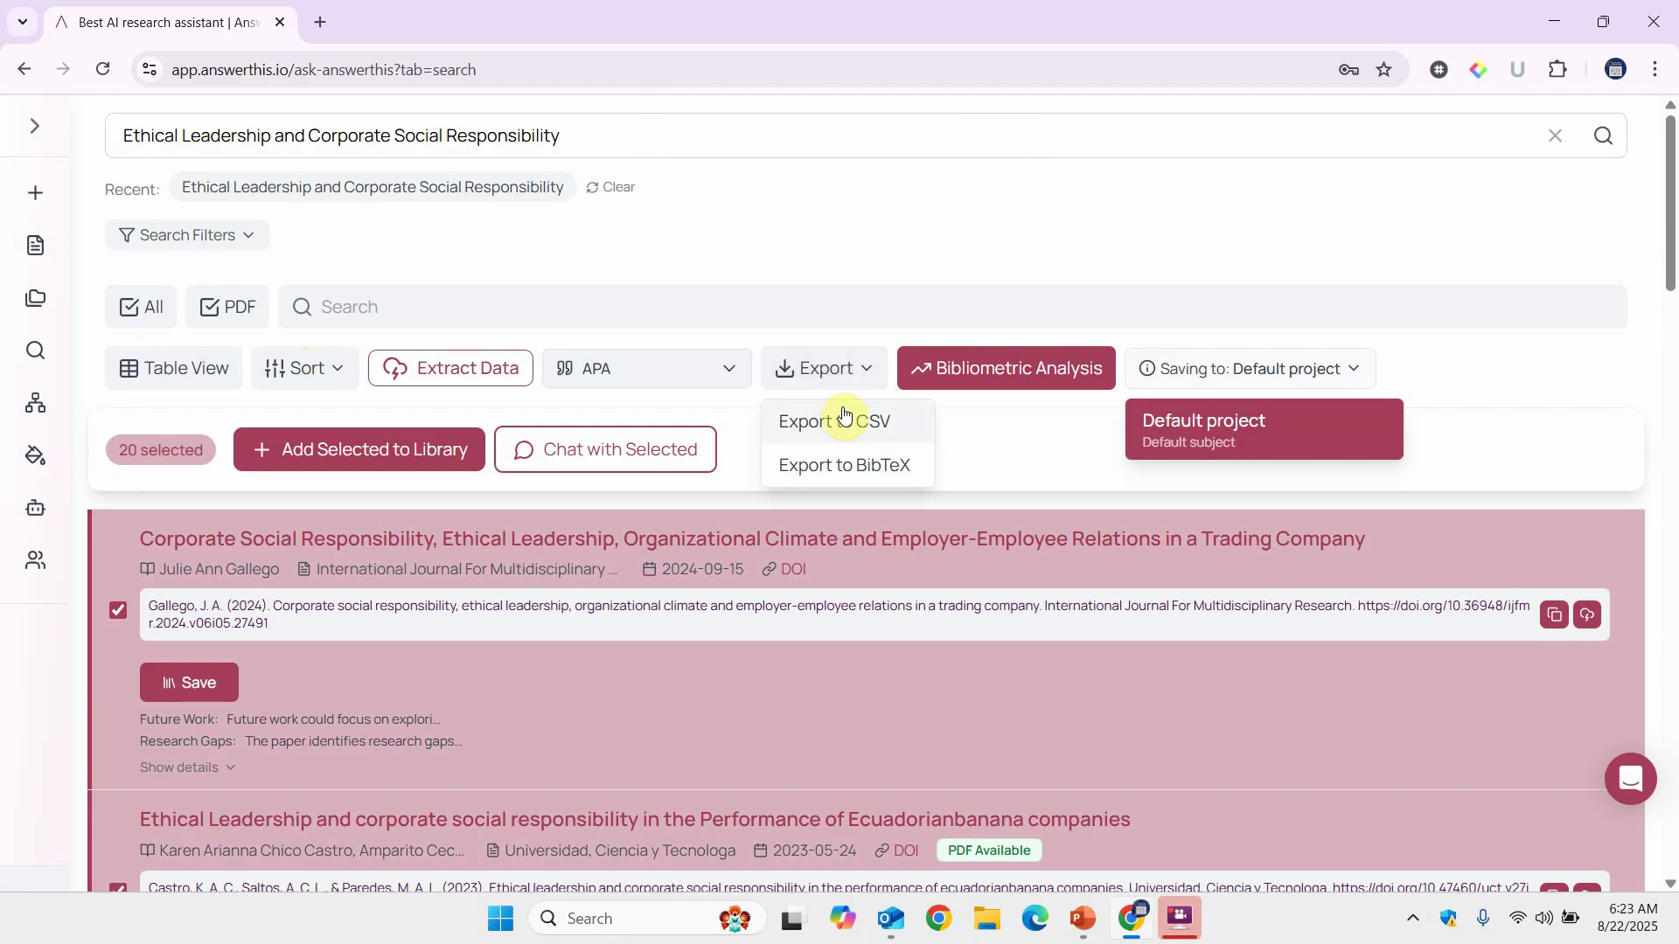
left_click(844, 423)
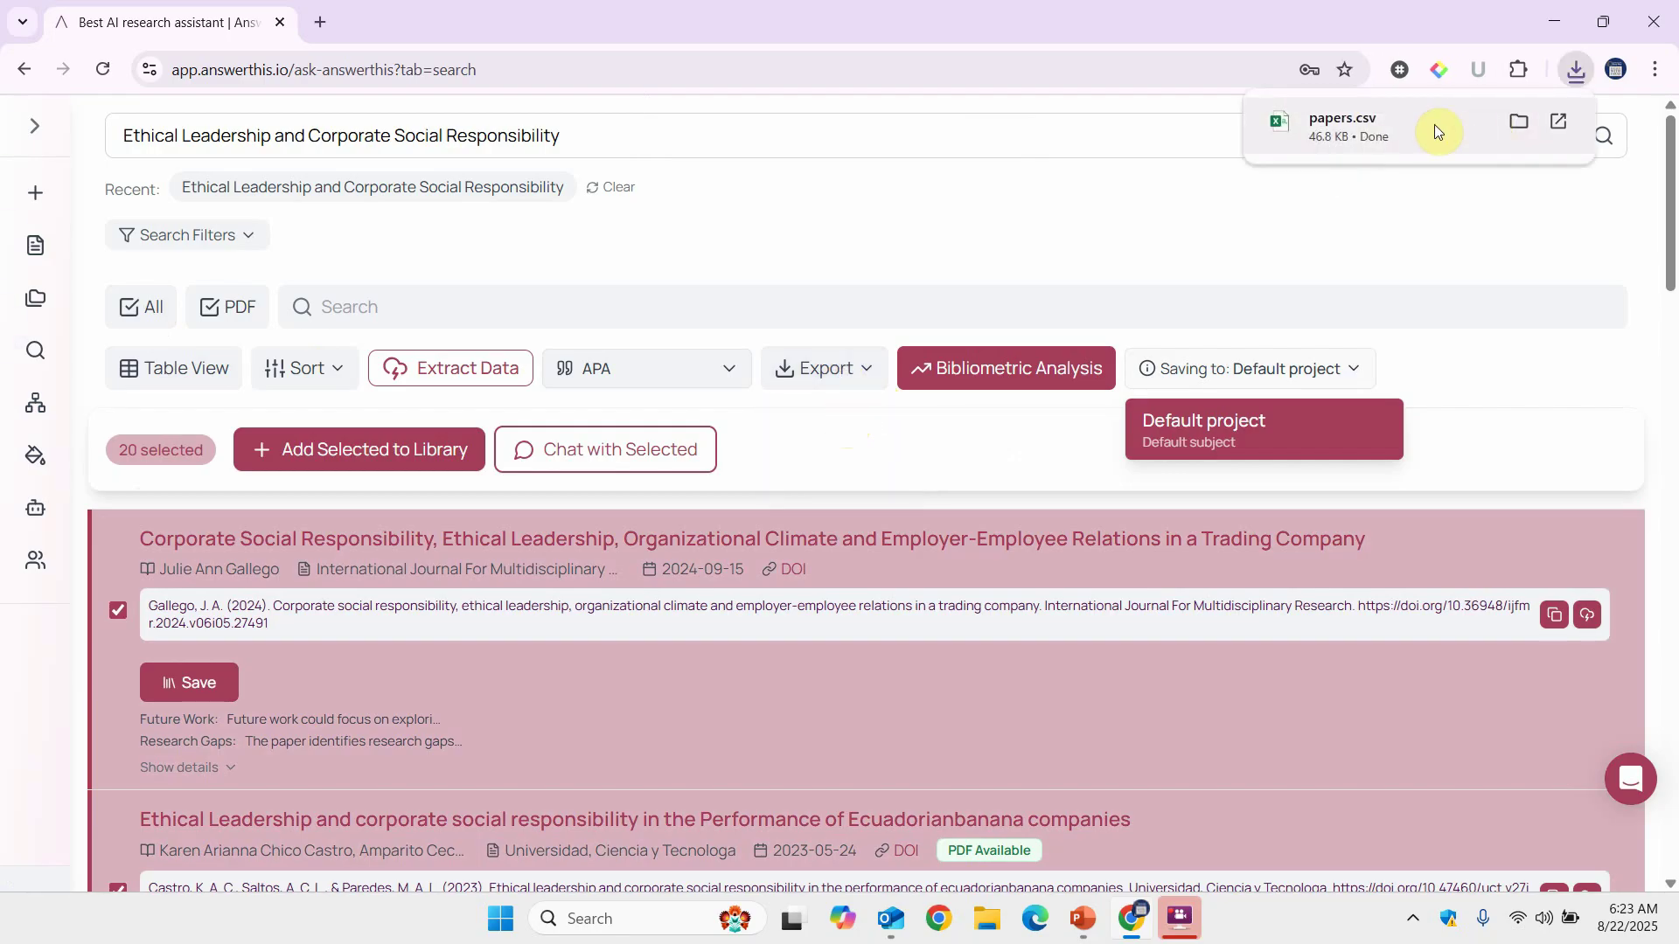
- Open the downloaded papers.csv in Excel from Chrome's download bubble
left_click(1409, 125)
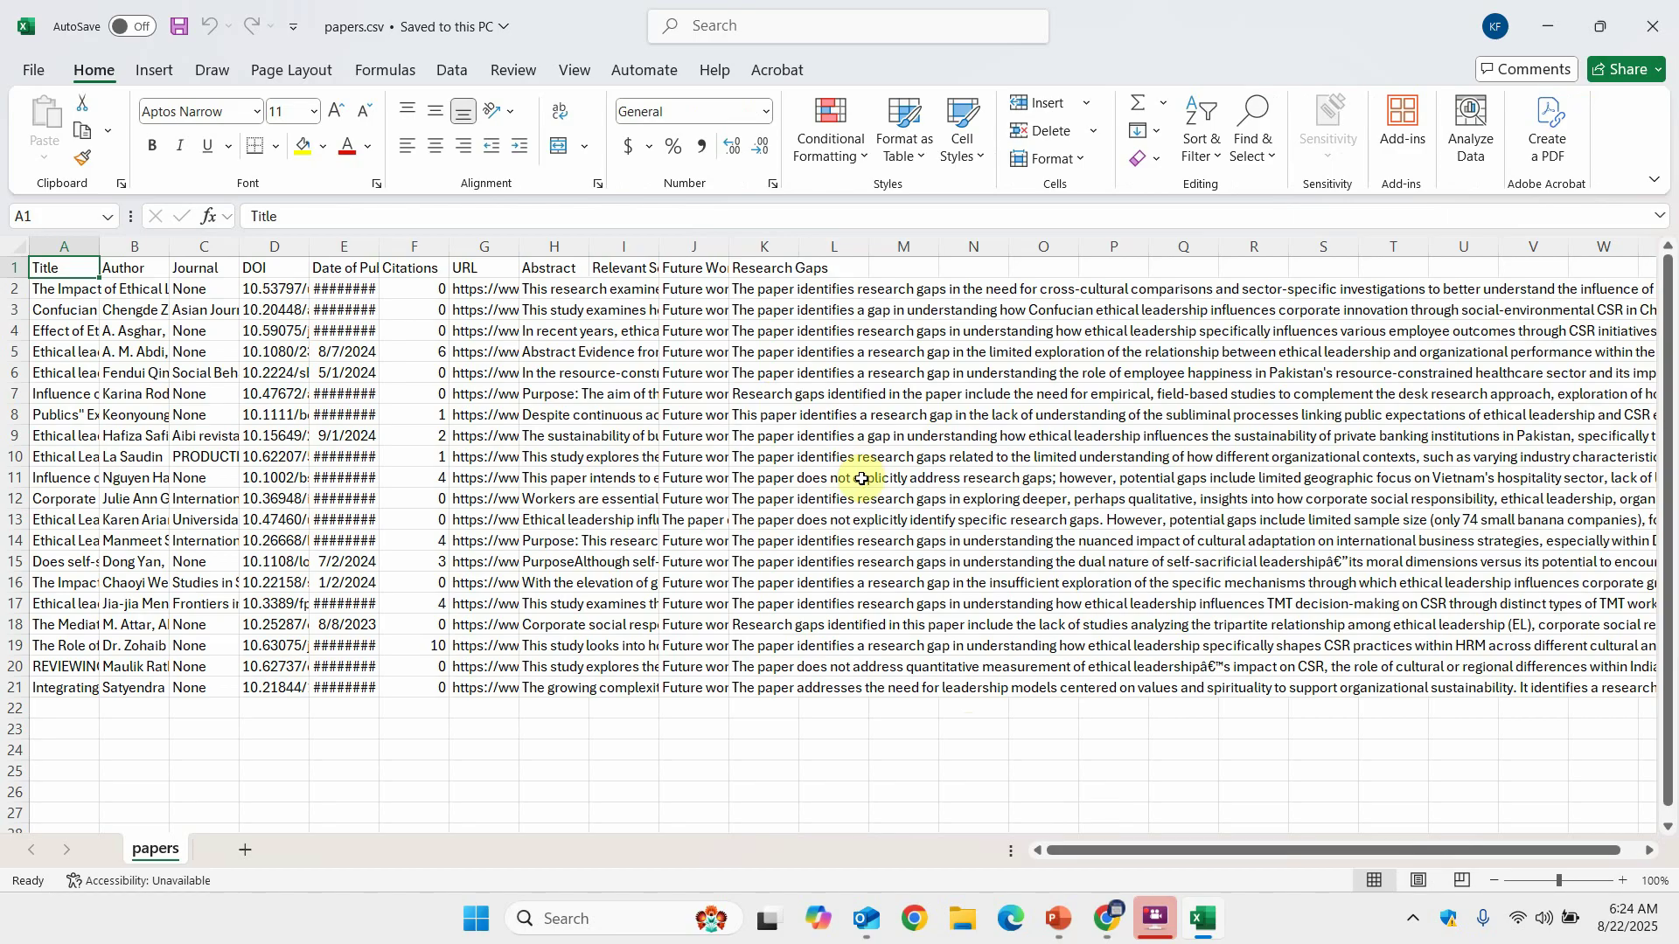
left_click(1119, 937)
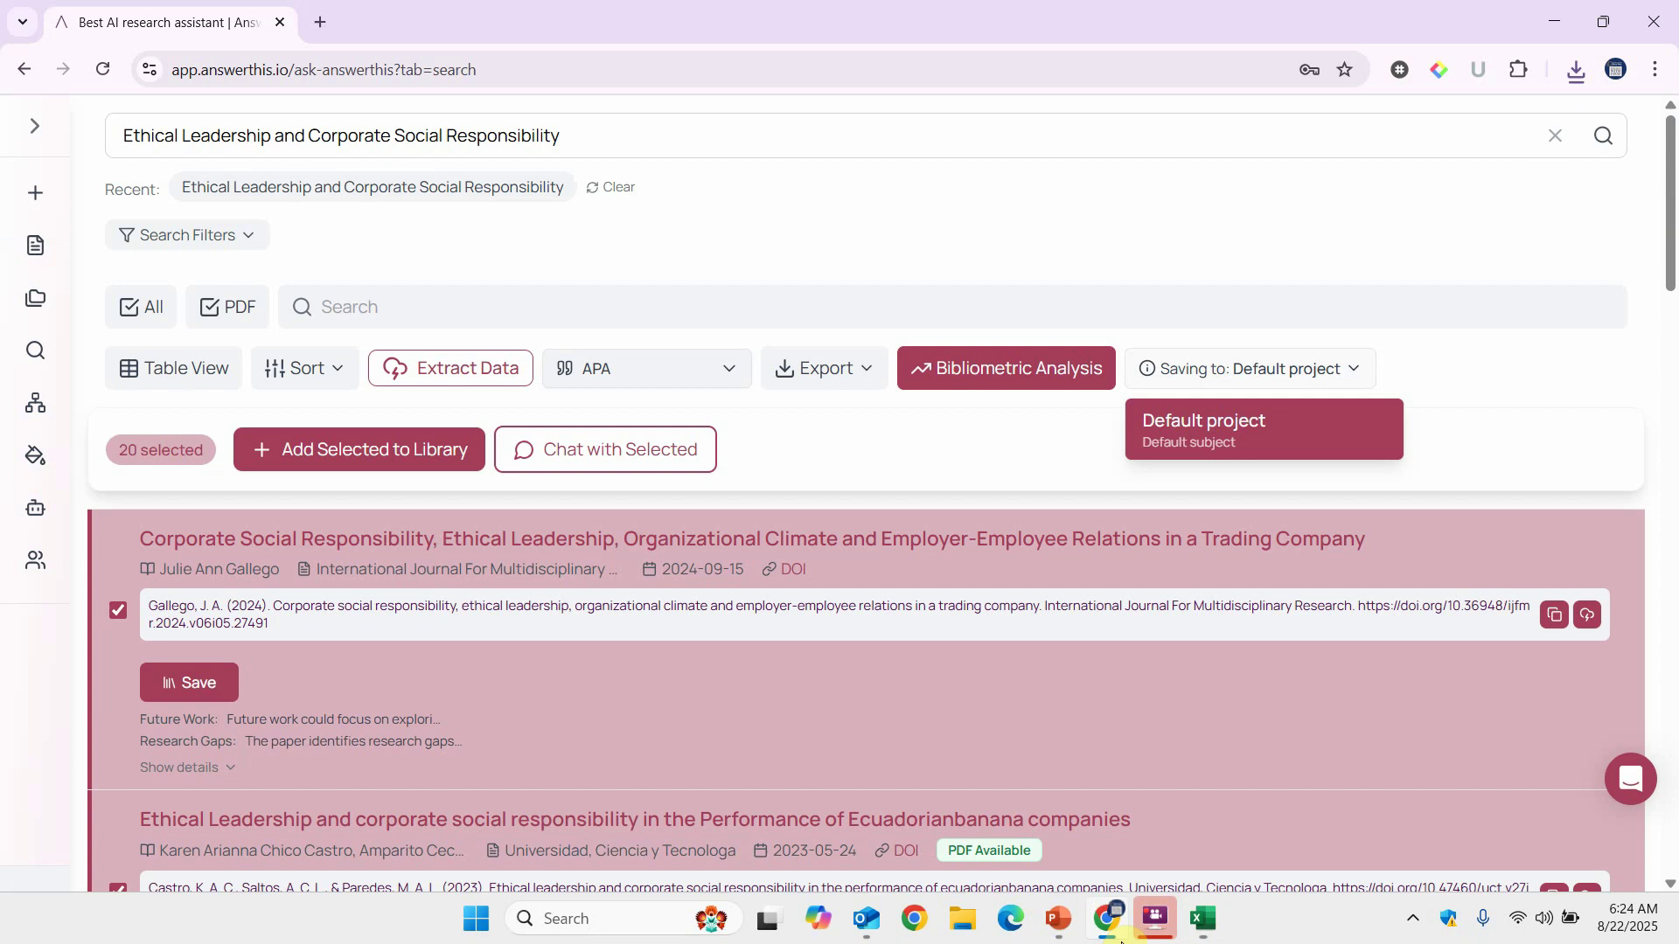
scroll(639, 656, "down", 1)
scroll(641, 651, "down", 2)
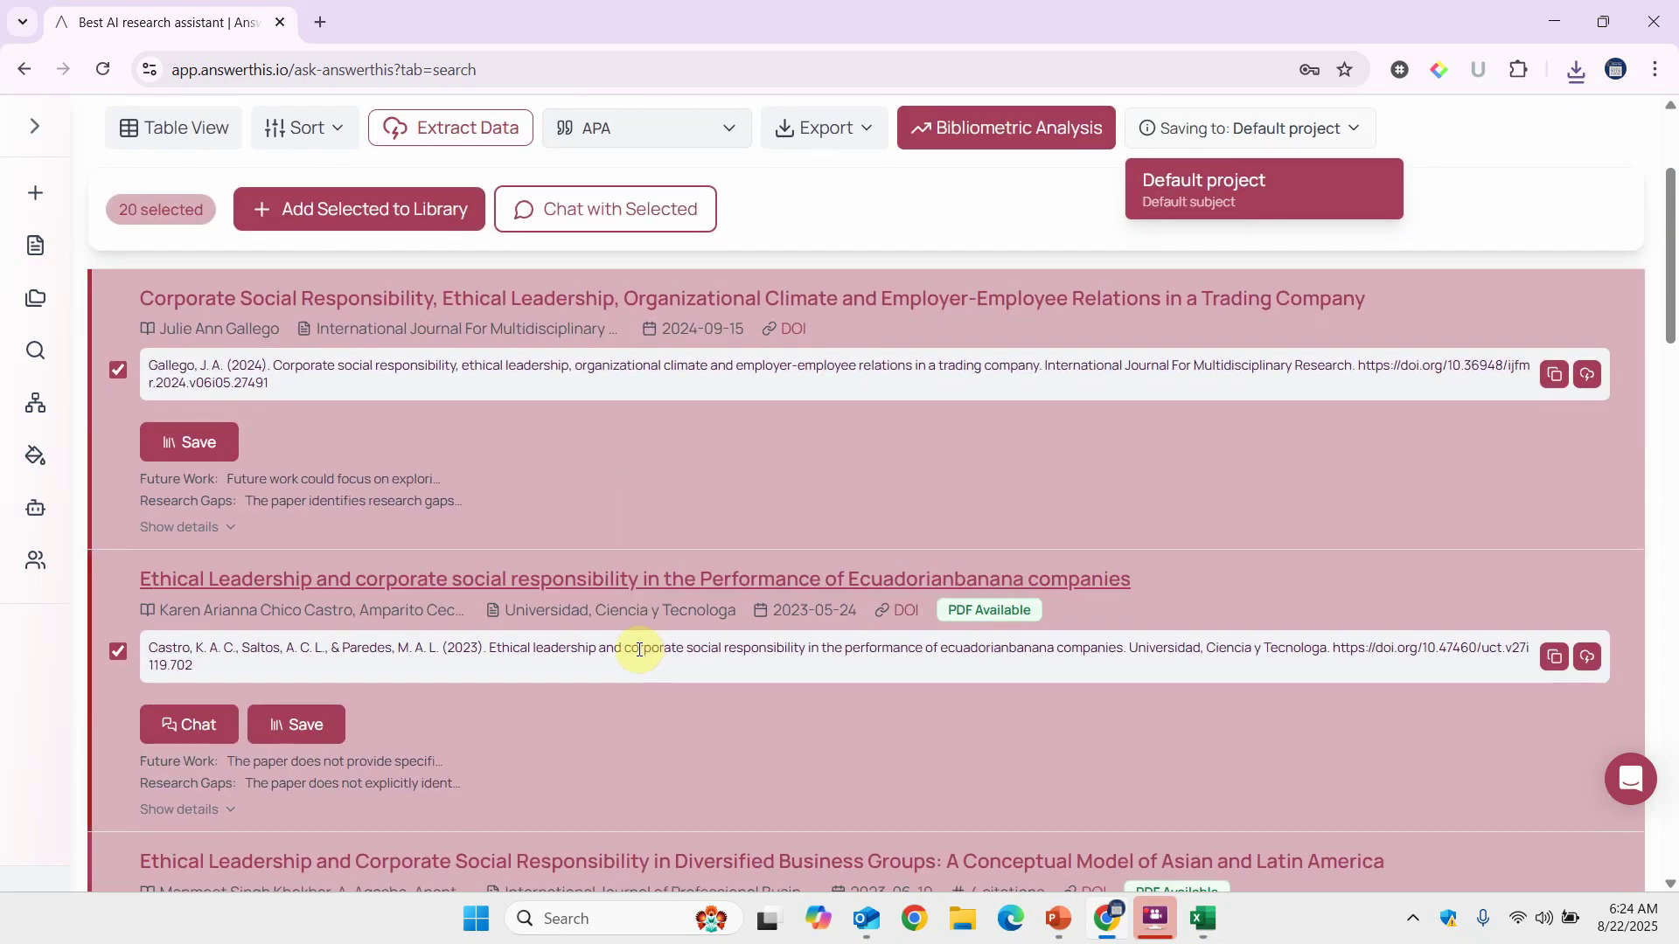
scroll(712, 479, "down", 6)
scroll(712, 481, "down", 14)
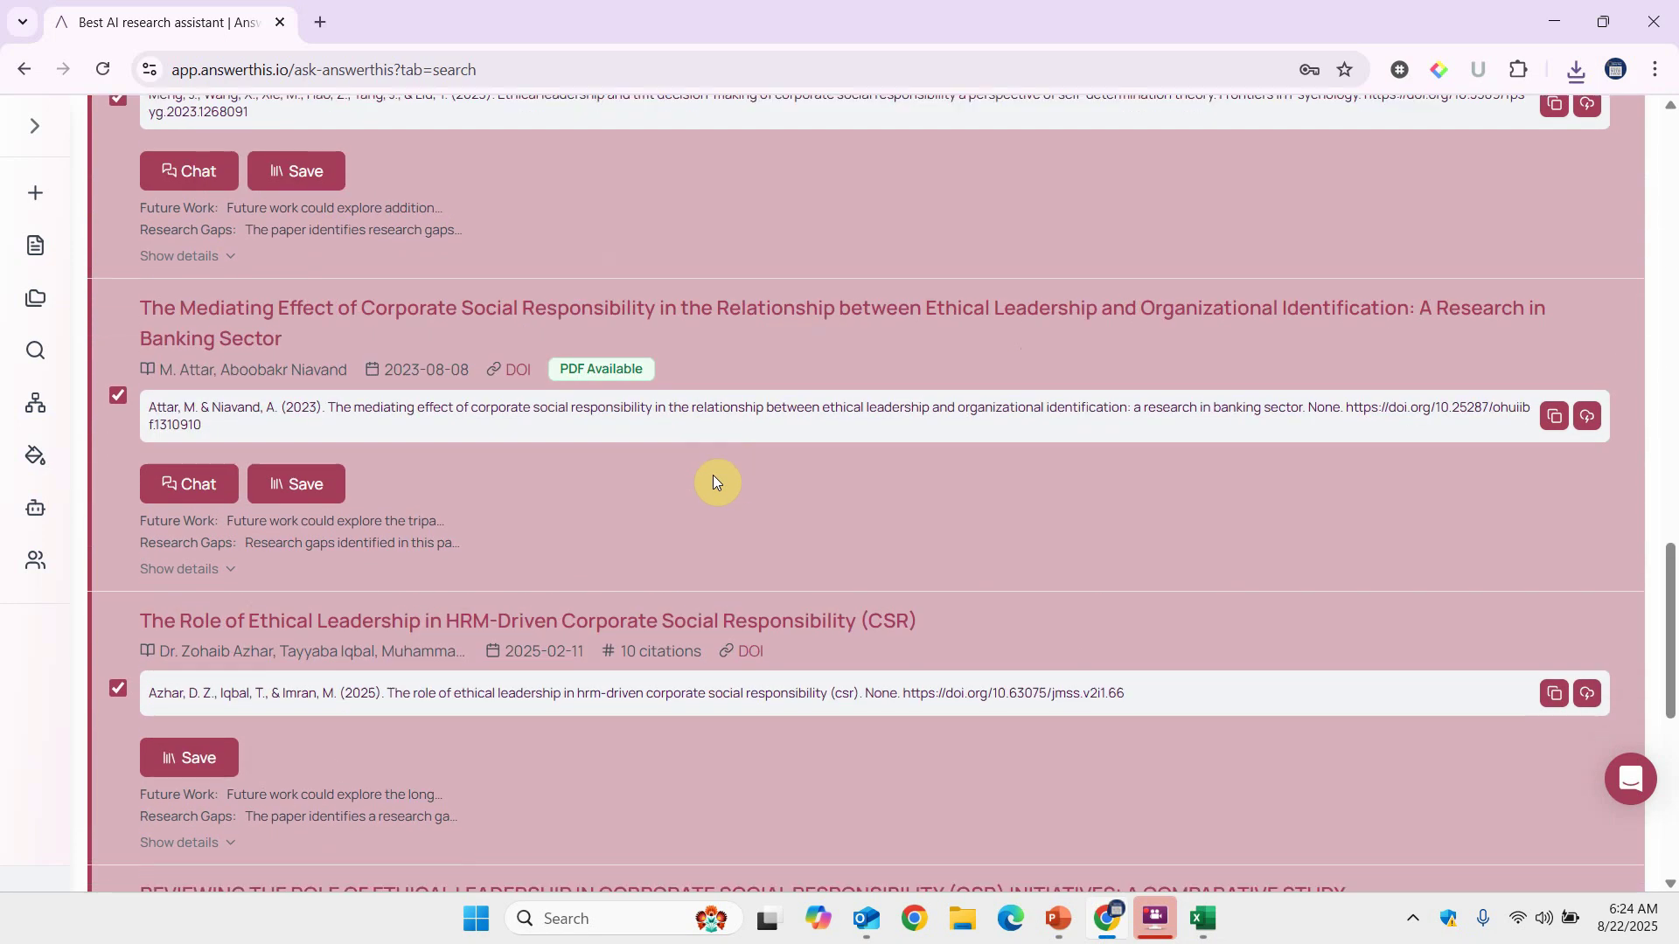
scroll(713, 481, "up", 20)
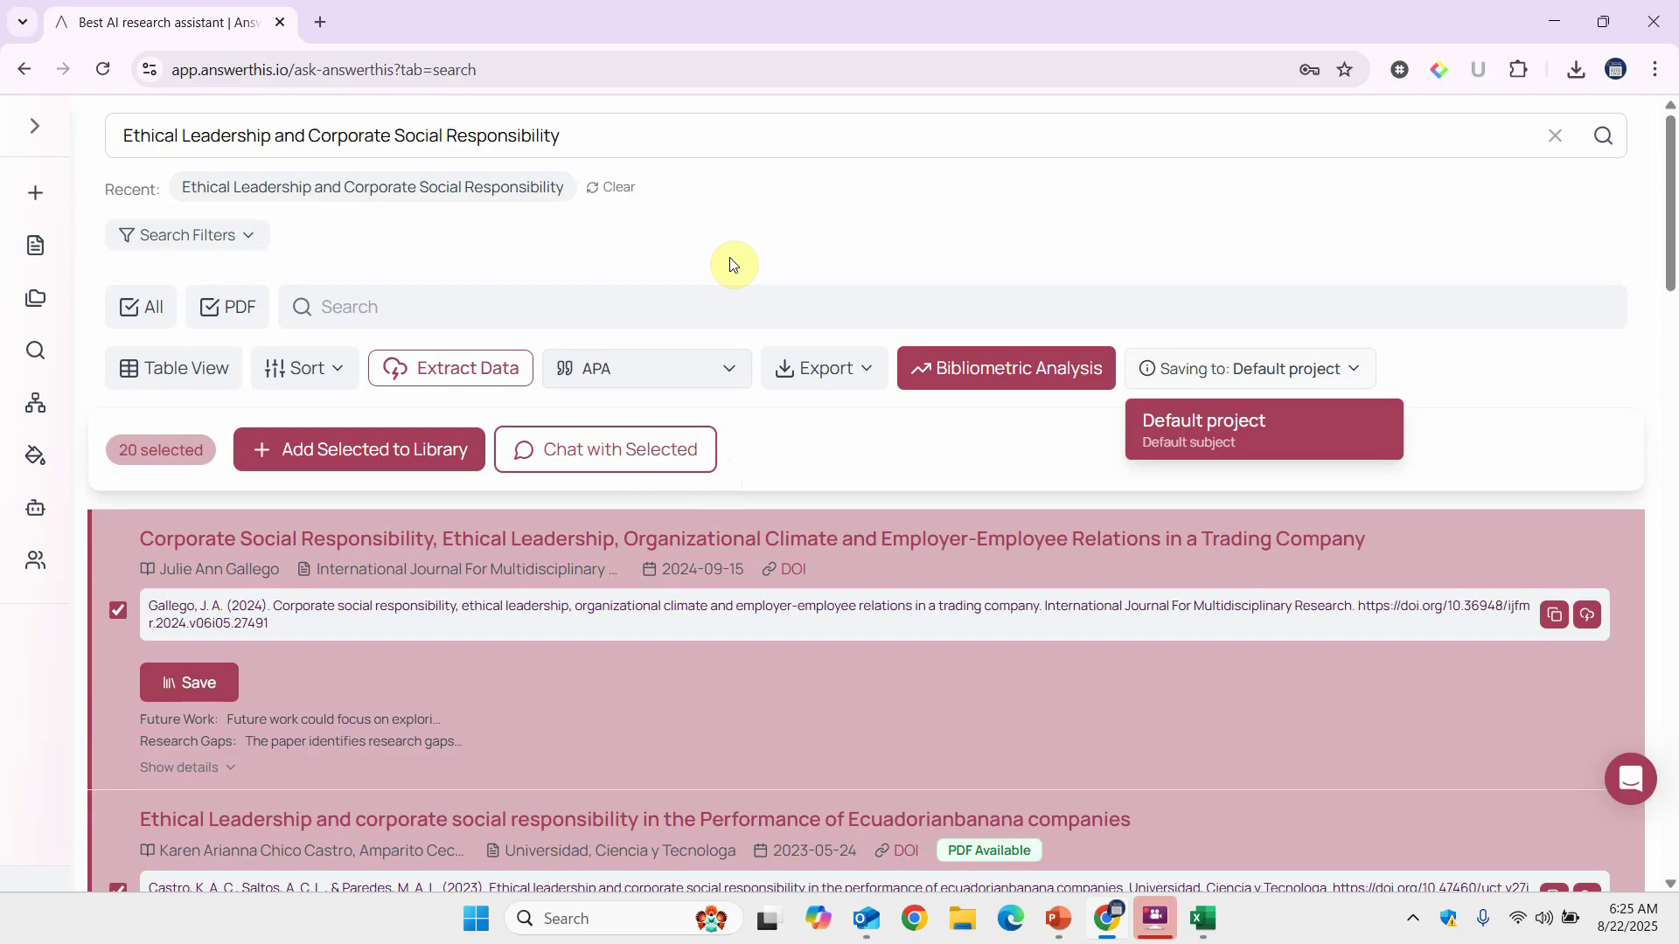
- Start a new query from the sidebar and open the Extract Data card under Popular Tools
left_click(35, 136)
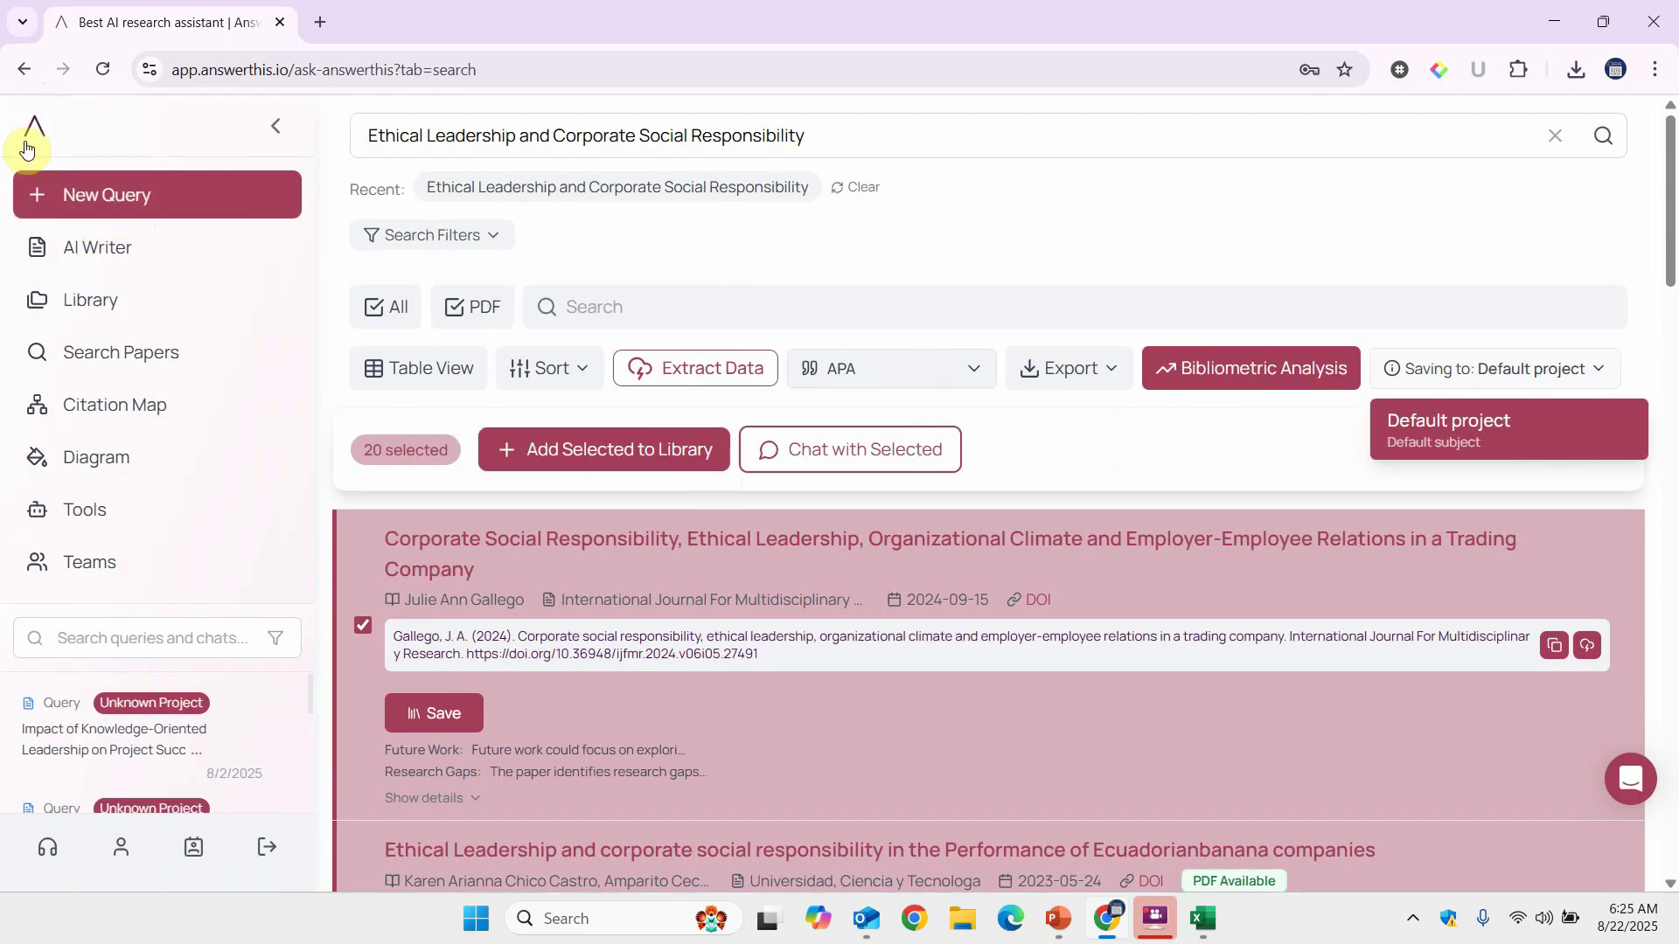
left_click(99, 200)
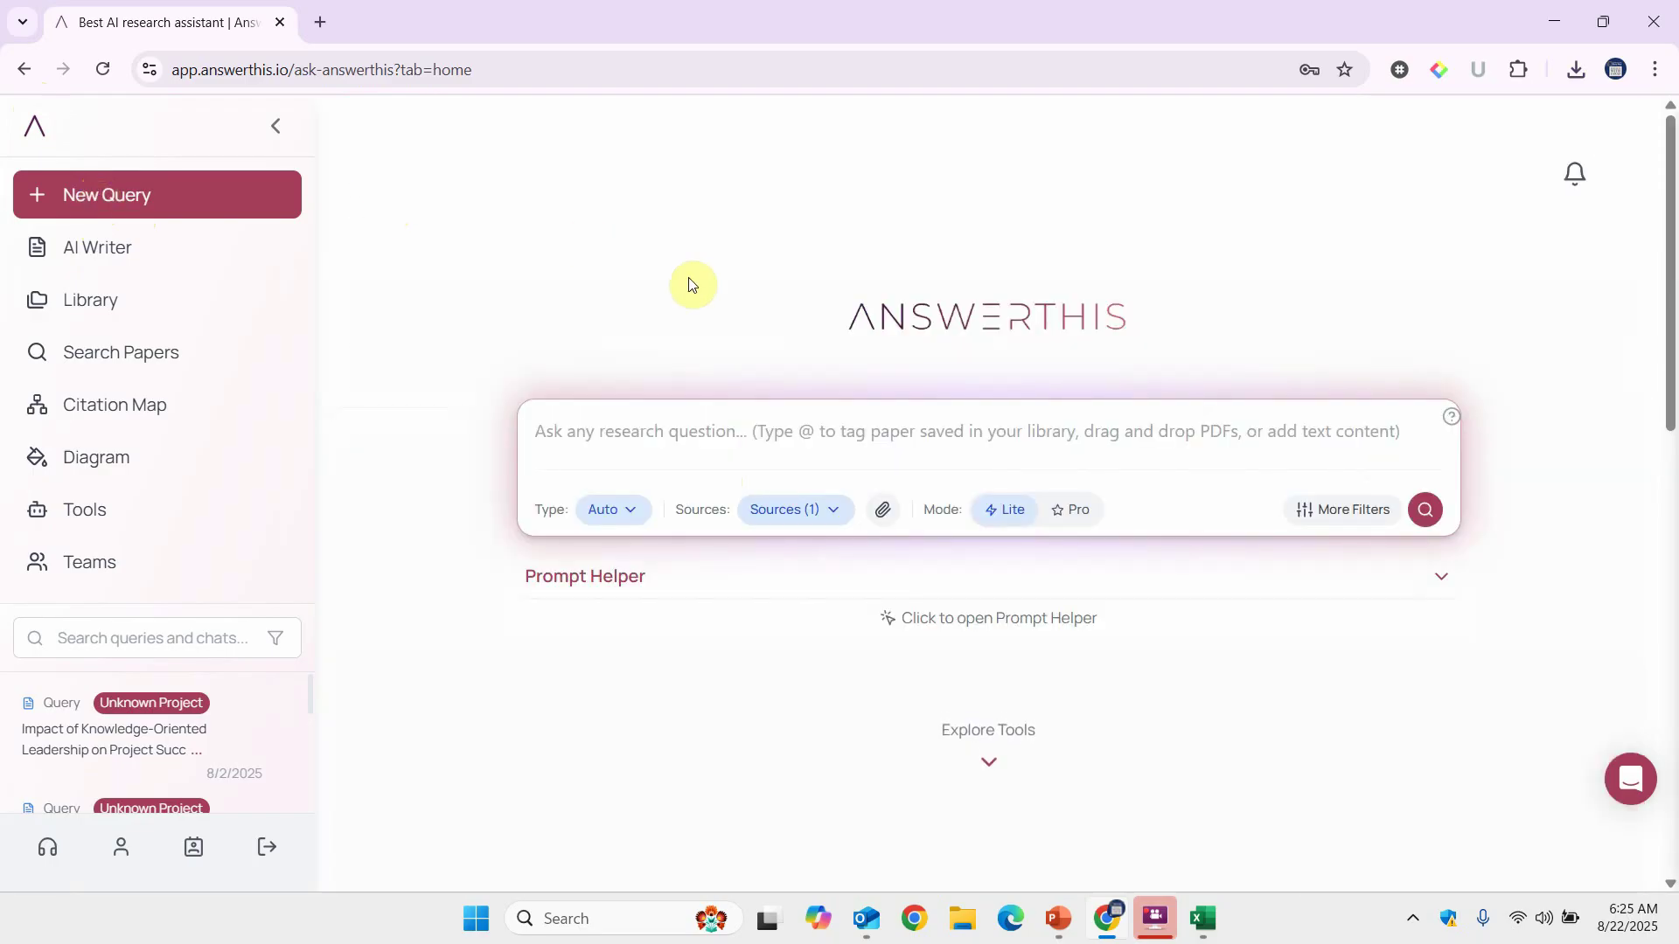
scroll(832, 533, "down", 8)
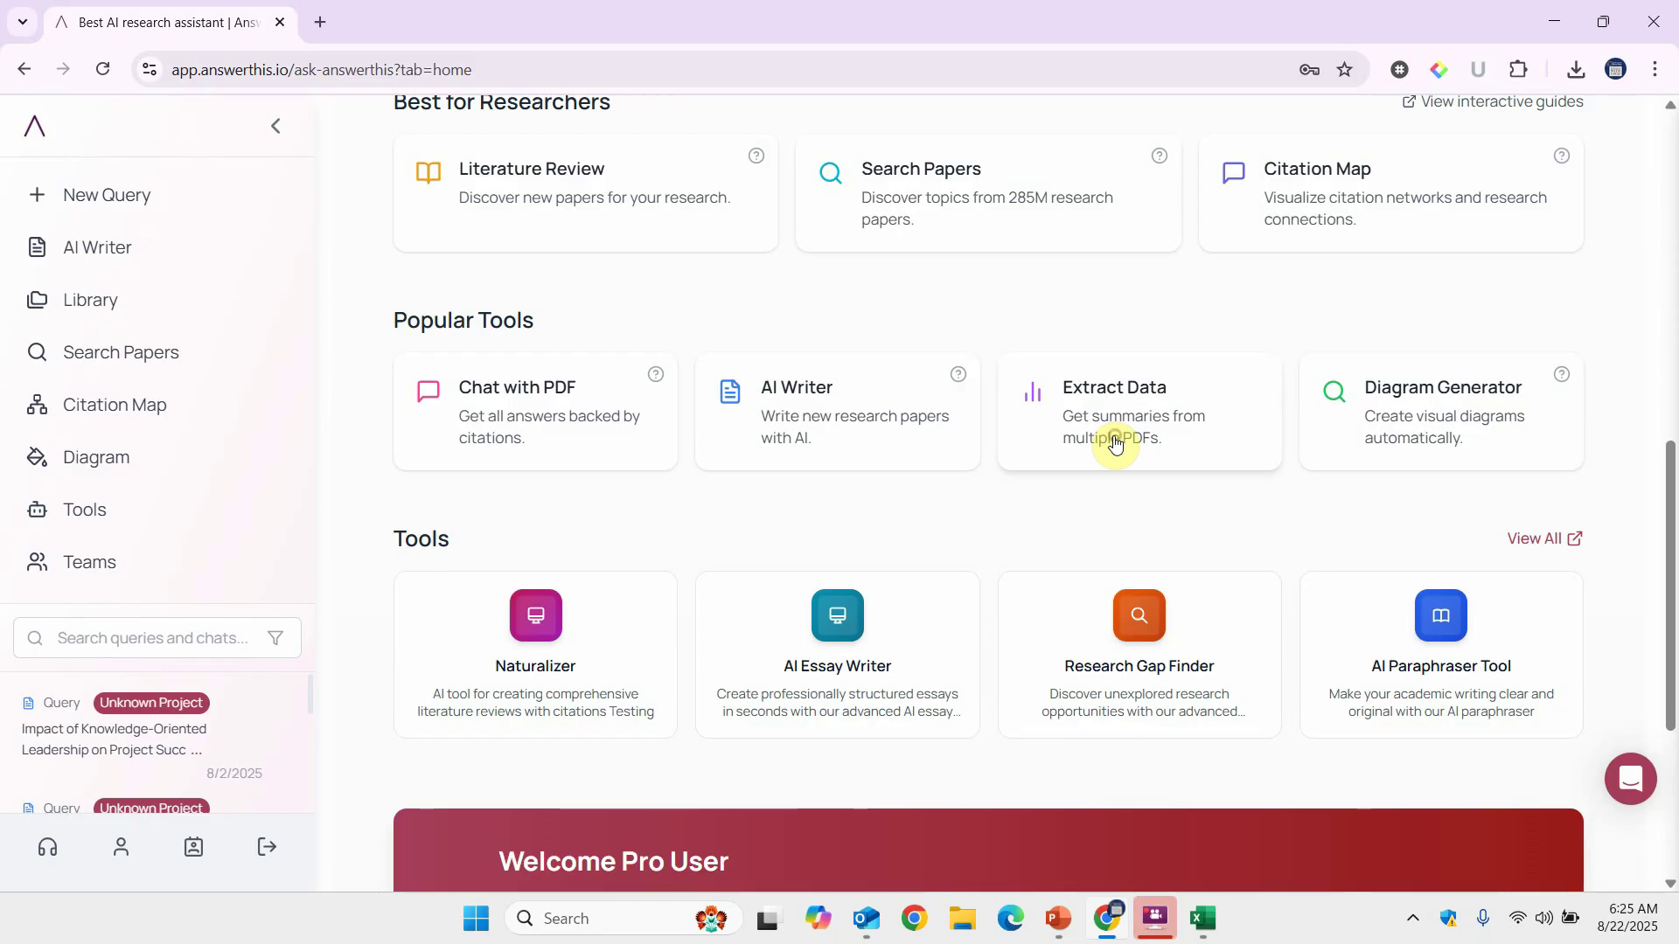
left_click(1114, 441)
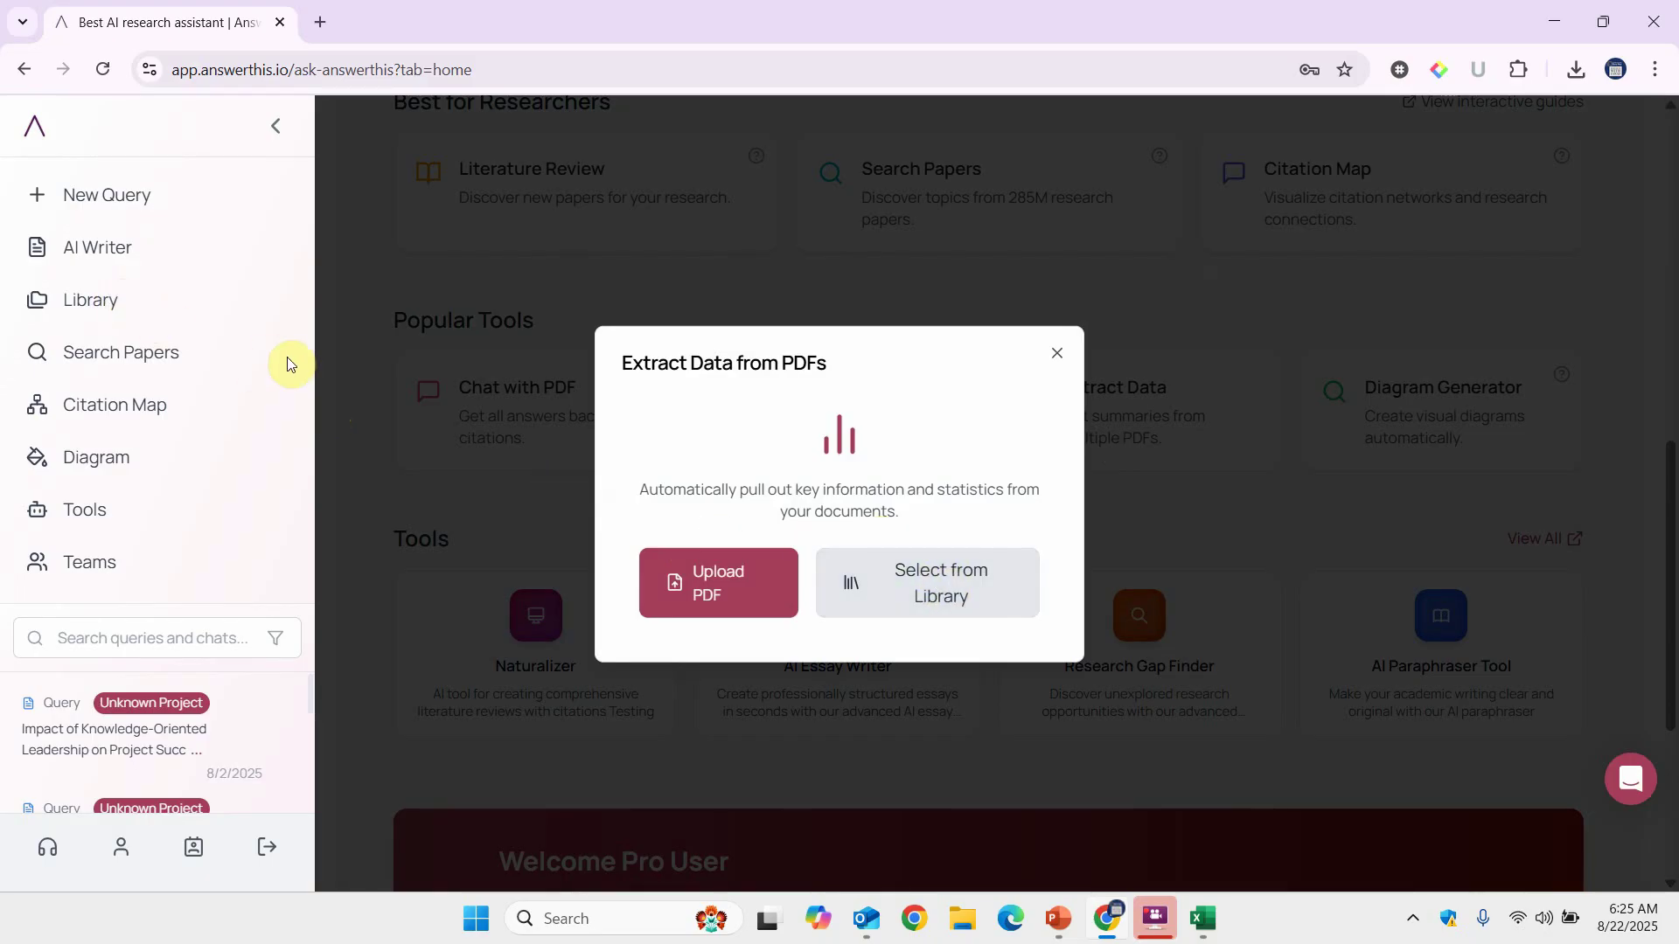
- Start a PDF upload from the computer and browse to Google Drive (G:) > My Drive > My Papers
left_click(743, 583)
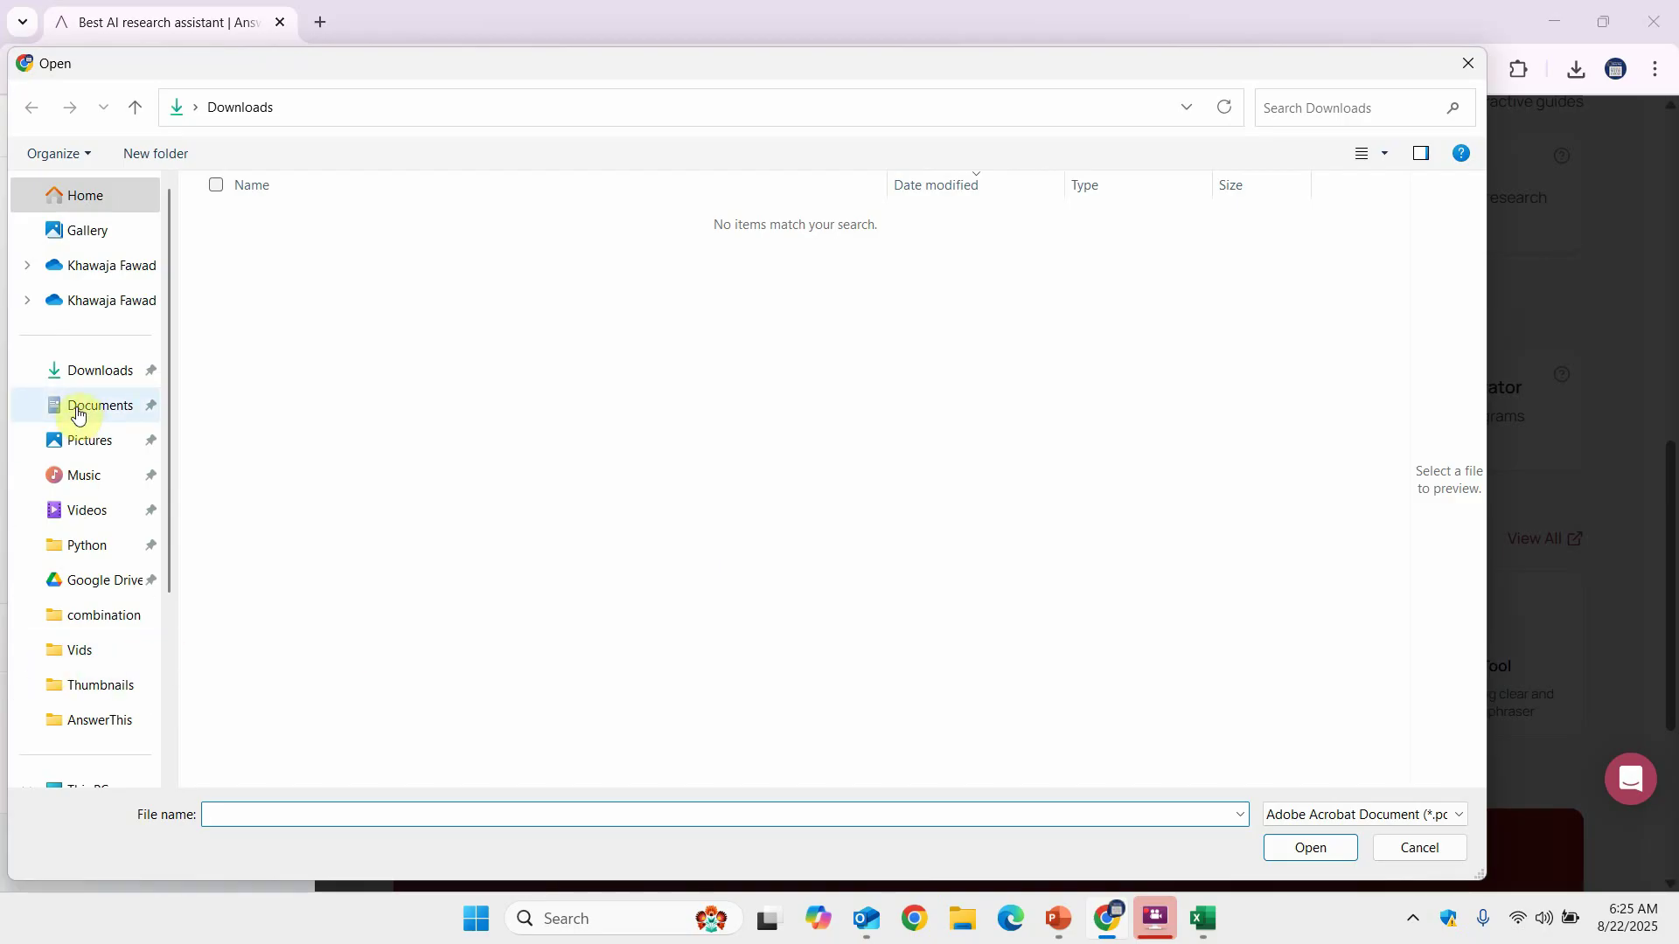
scroll(112, 535, "down", 3)
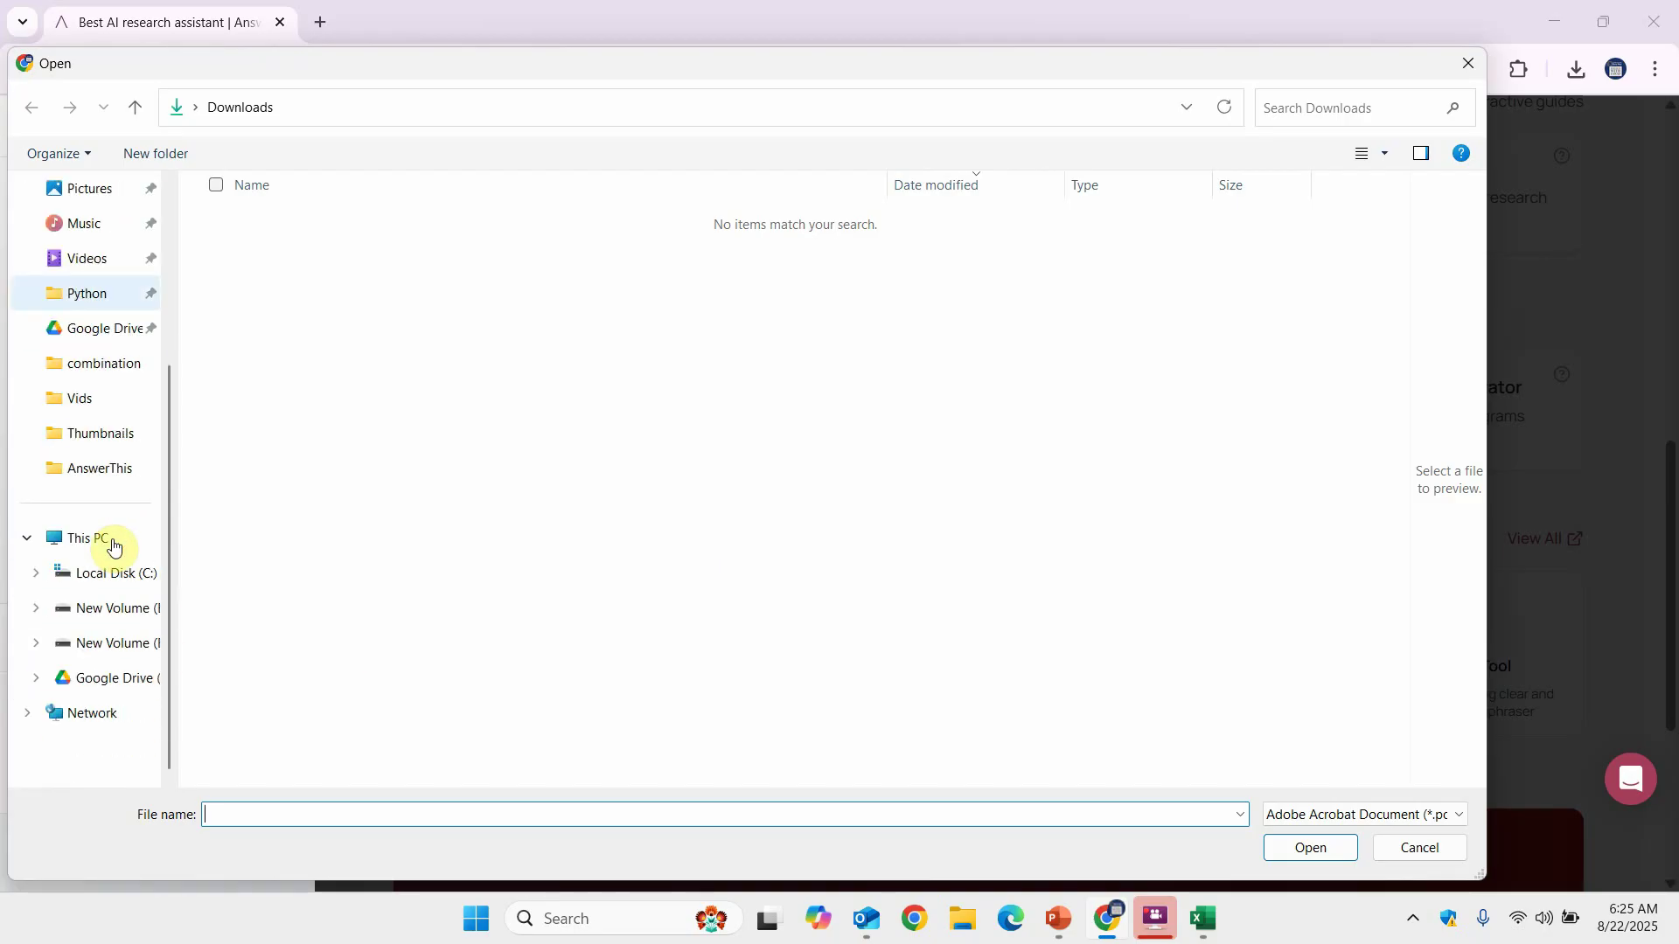
left_click(83, 330)
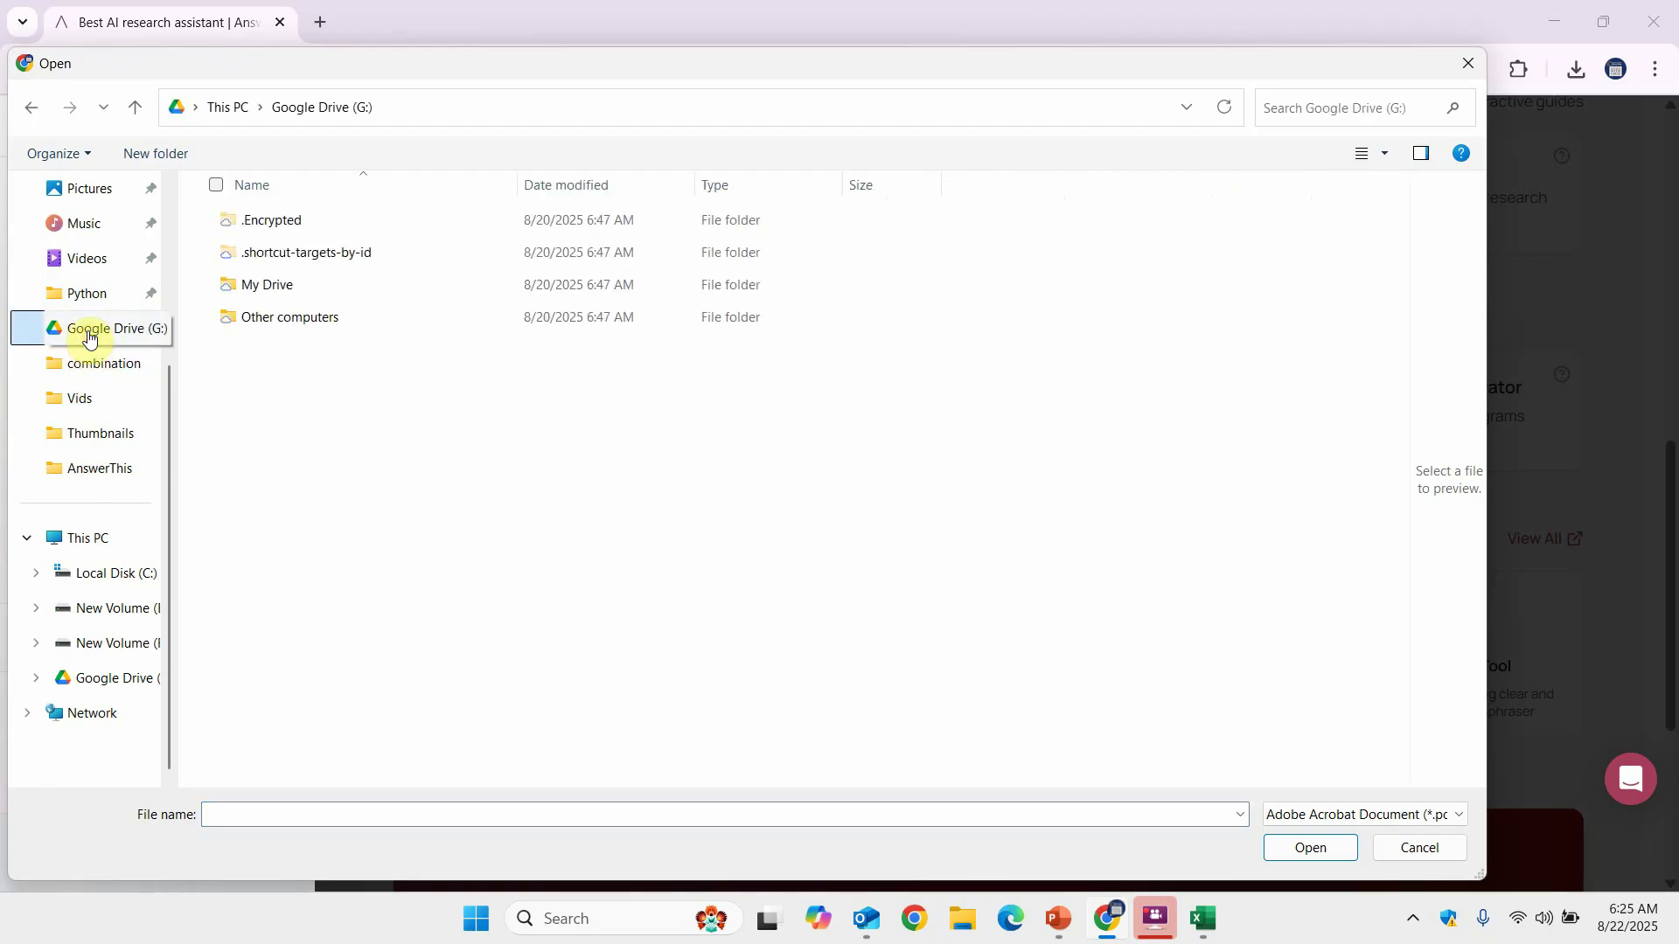
double_click(337, 286)
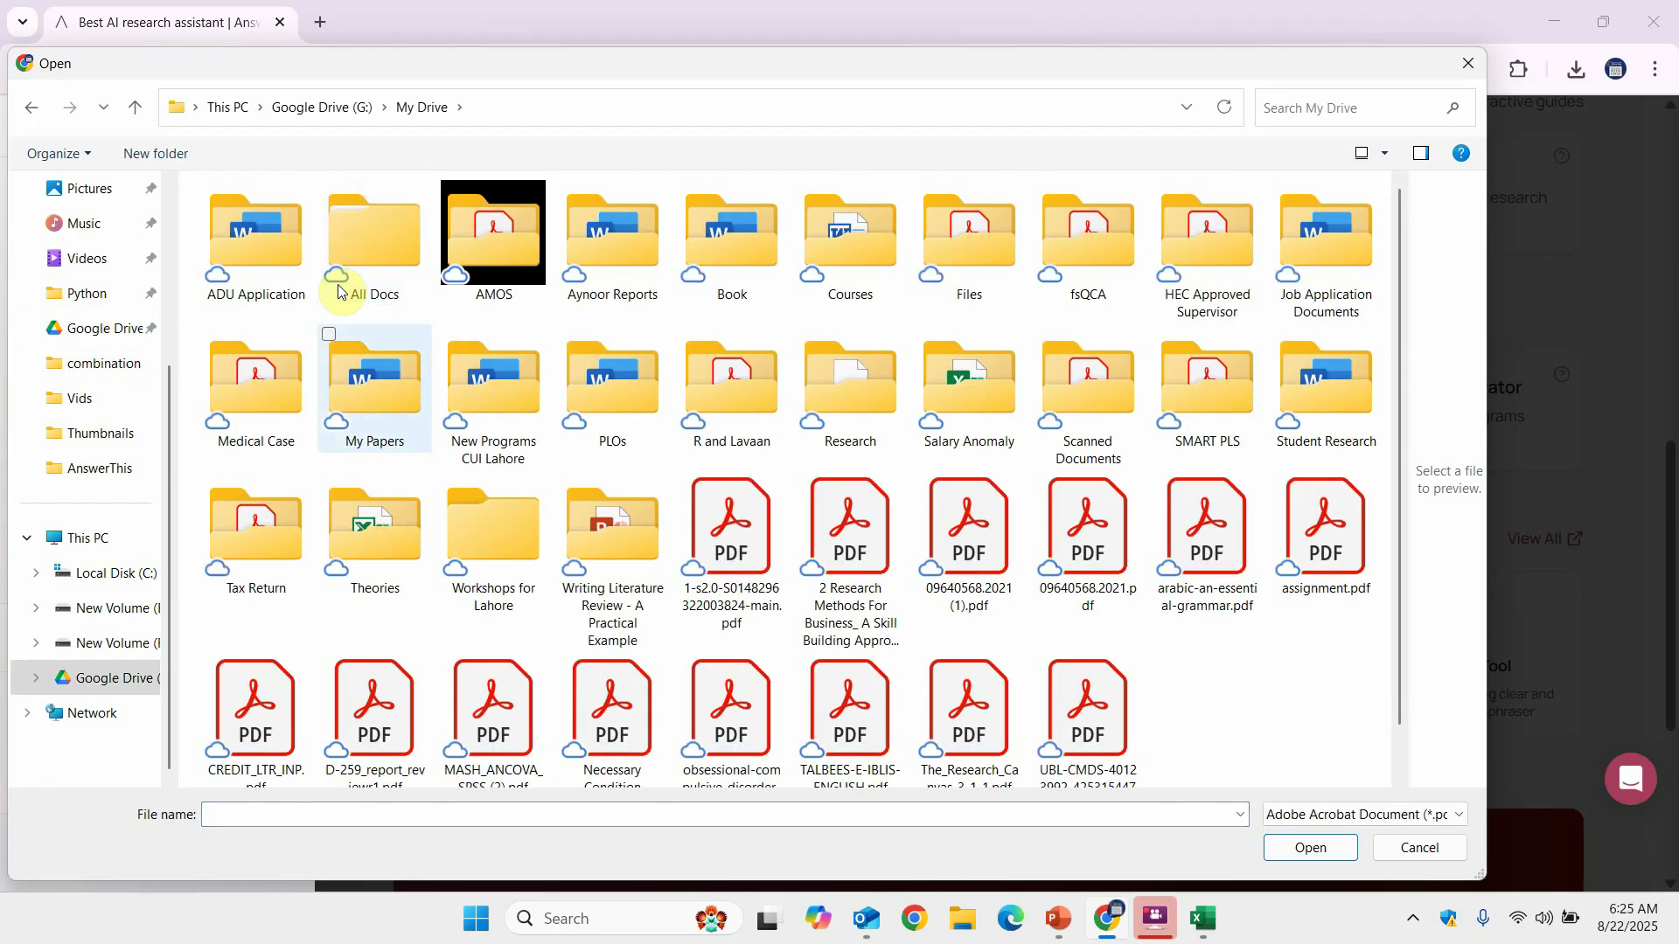
double_click(368, 367)
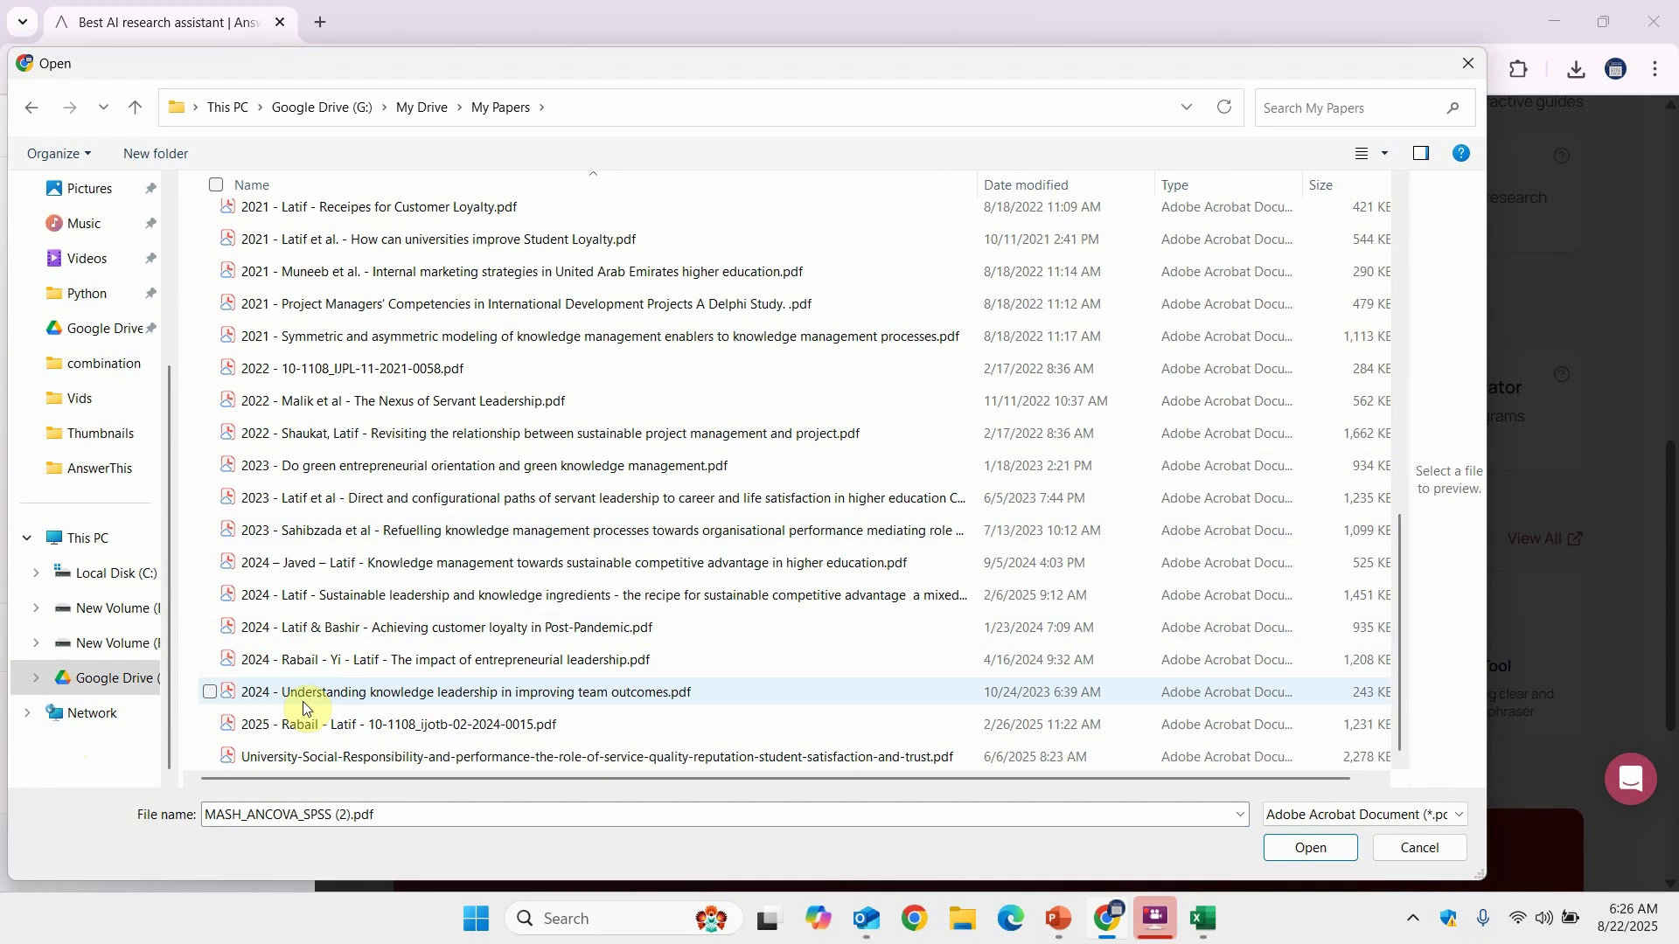
scroll(315, 350, "up", 3)
scroll(313, 350, "down", 3)
scroll(315, 350, "up", 5)
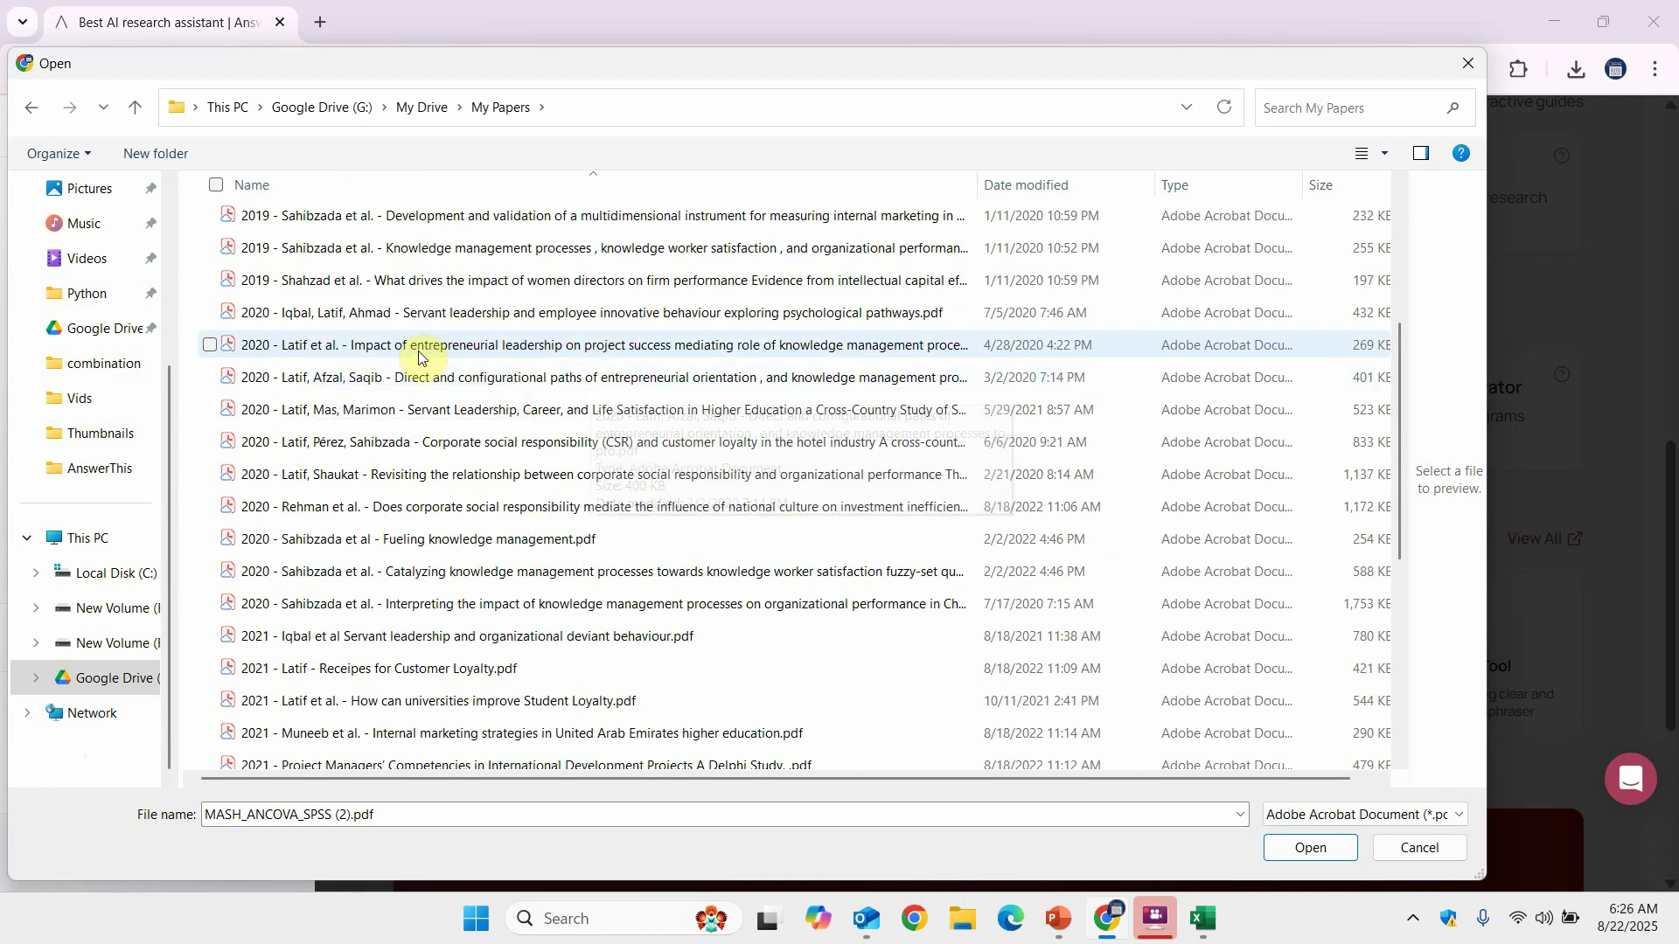
- Select every PDF from the 2018 Latif paper to the end of the folder and upload them
left_click(300, 213)
key("Down")
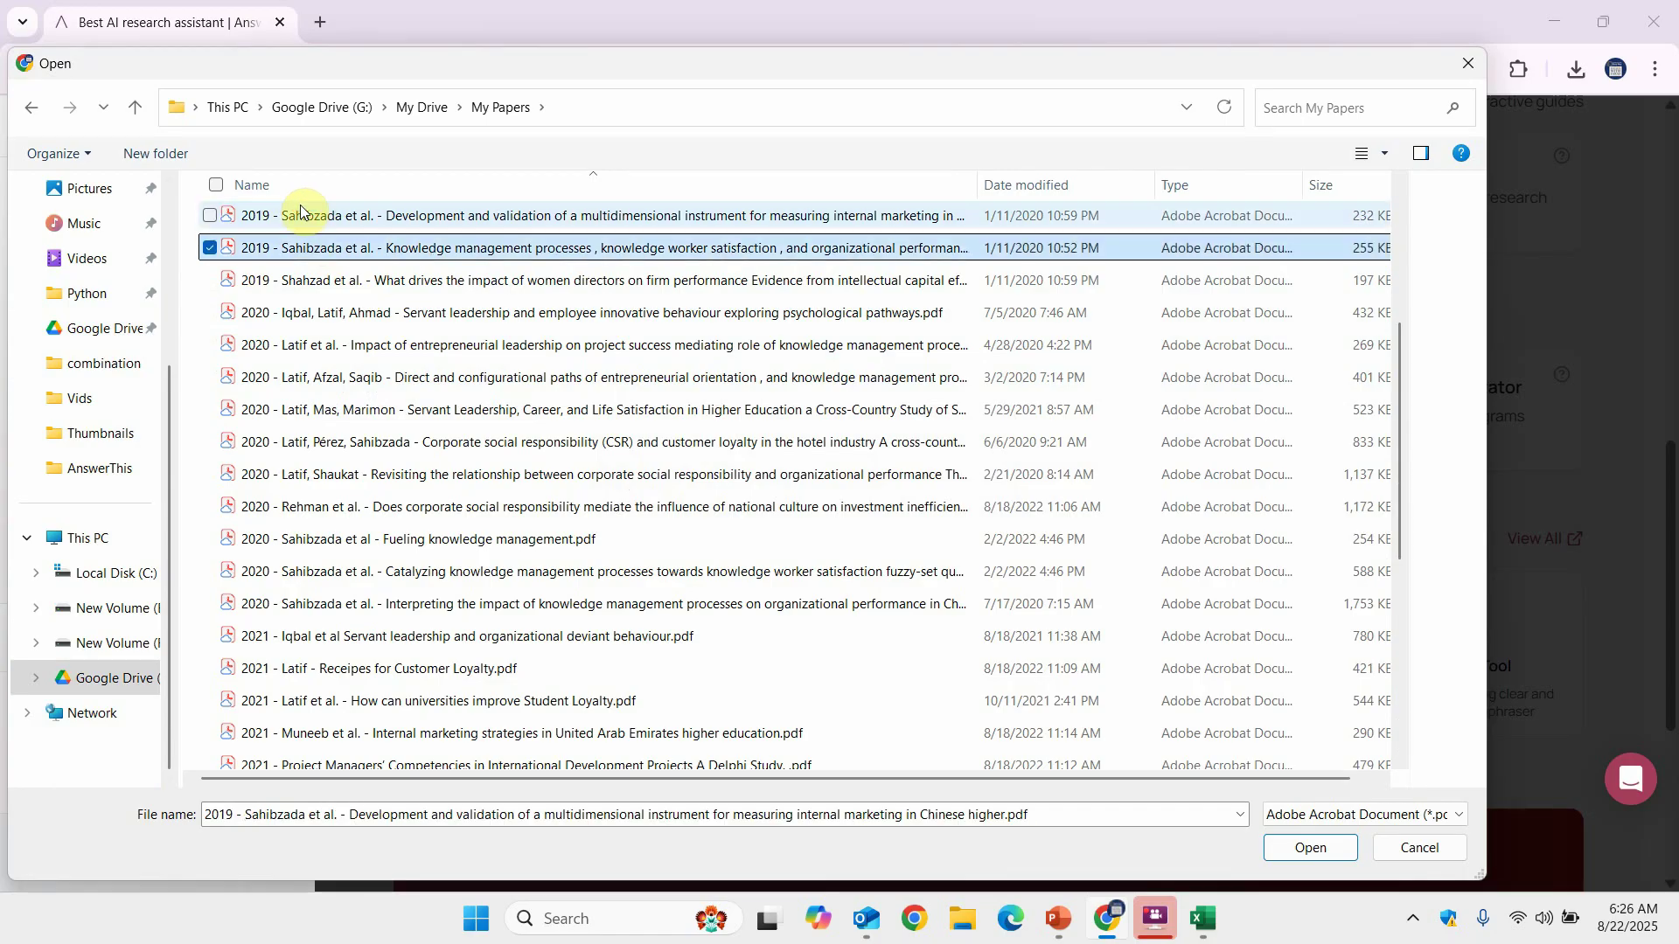
scroll(300, 214, "up", 4)
left_click(597, 315)
key("shift+Down")
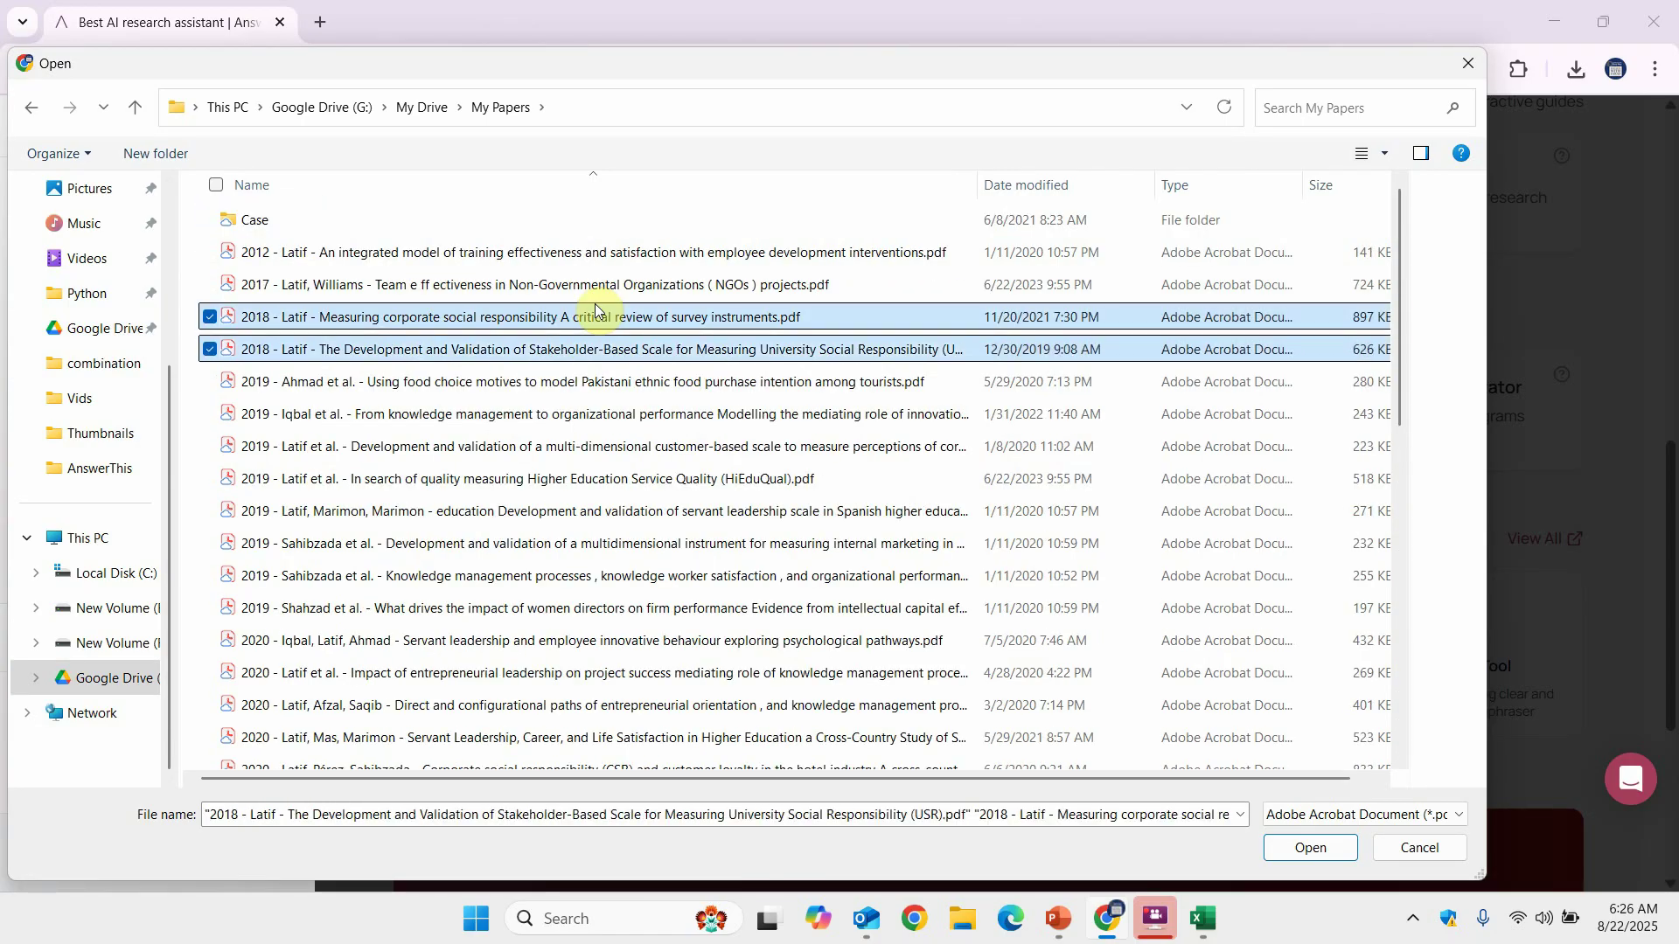
key("shift+Down")
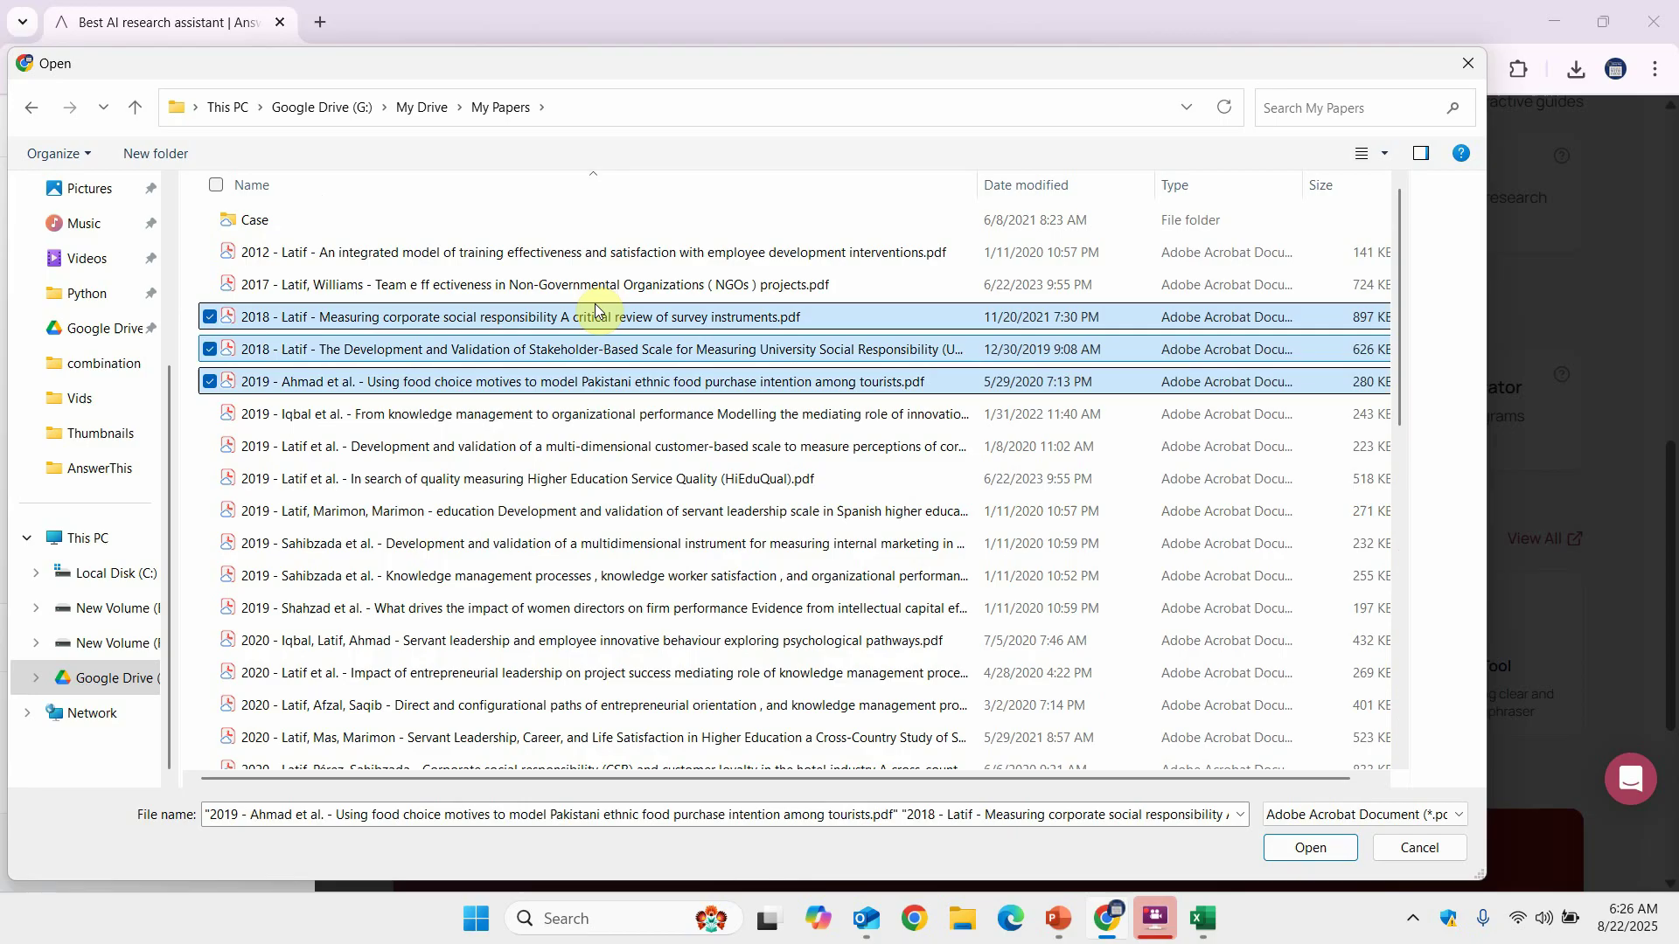
key("shift+Down")
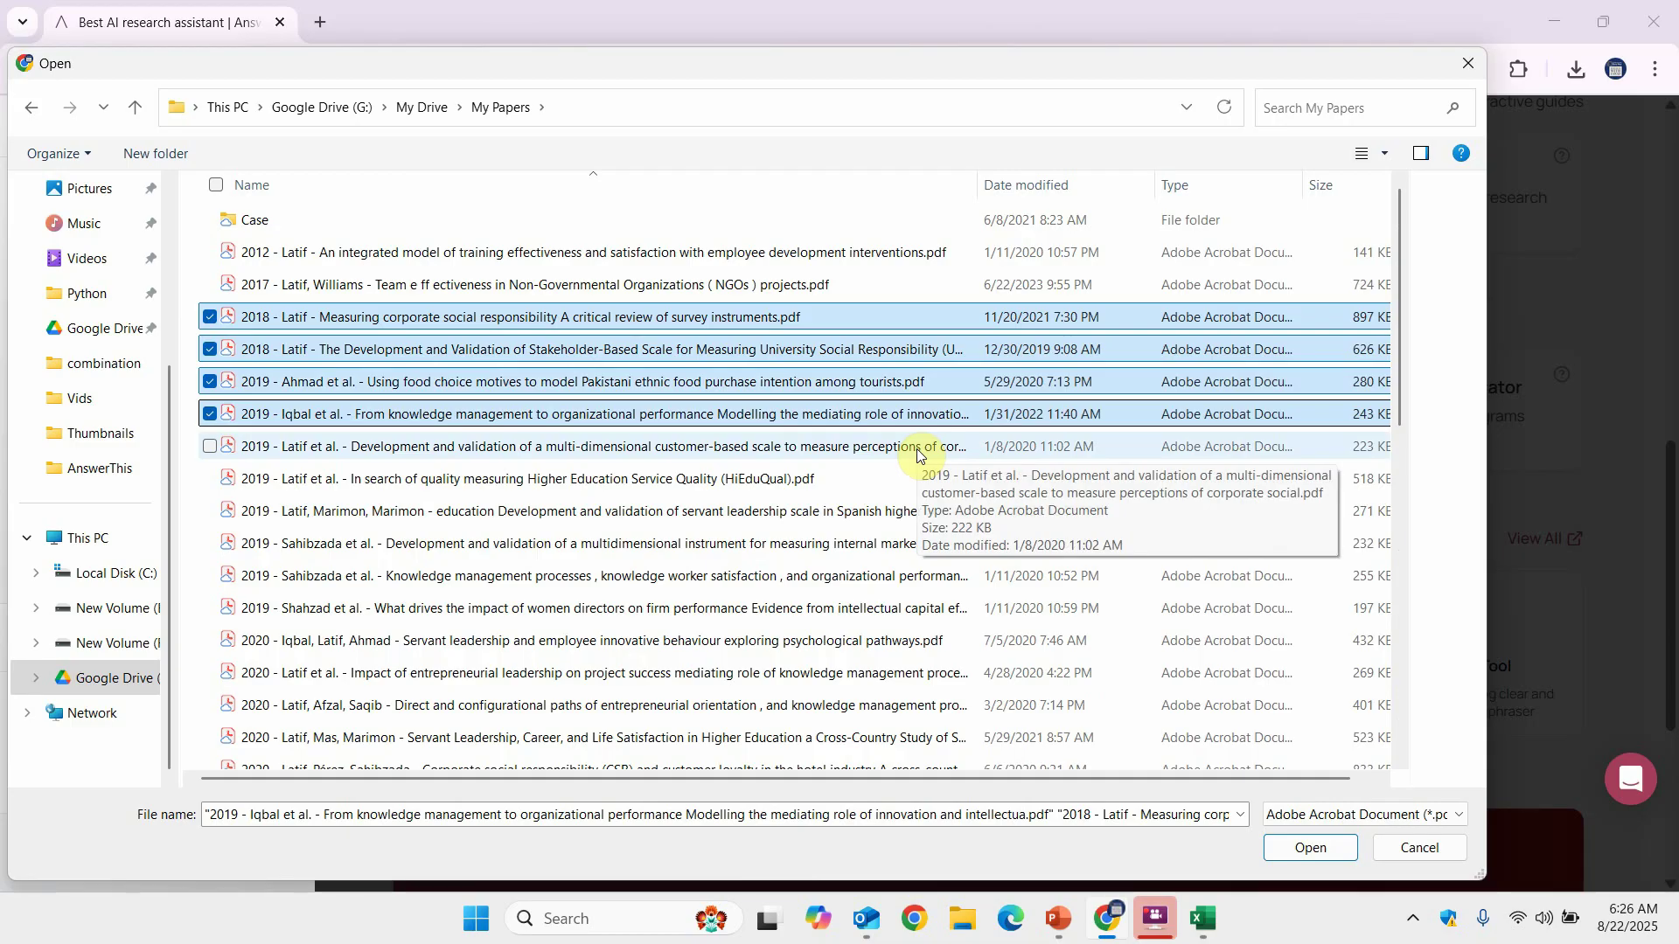
key("shift+Down")
key("shift+Down")
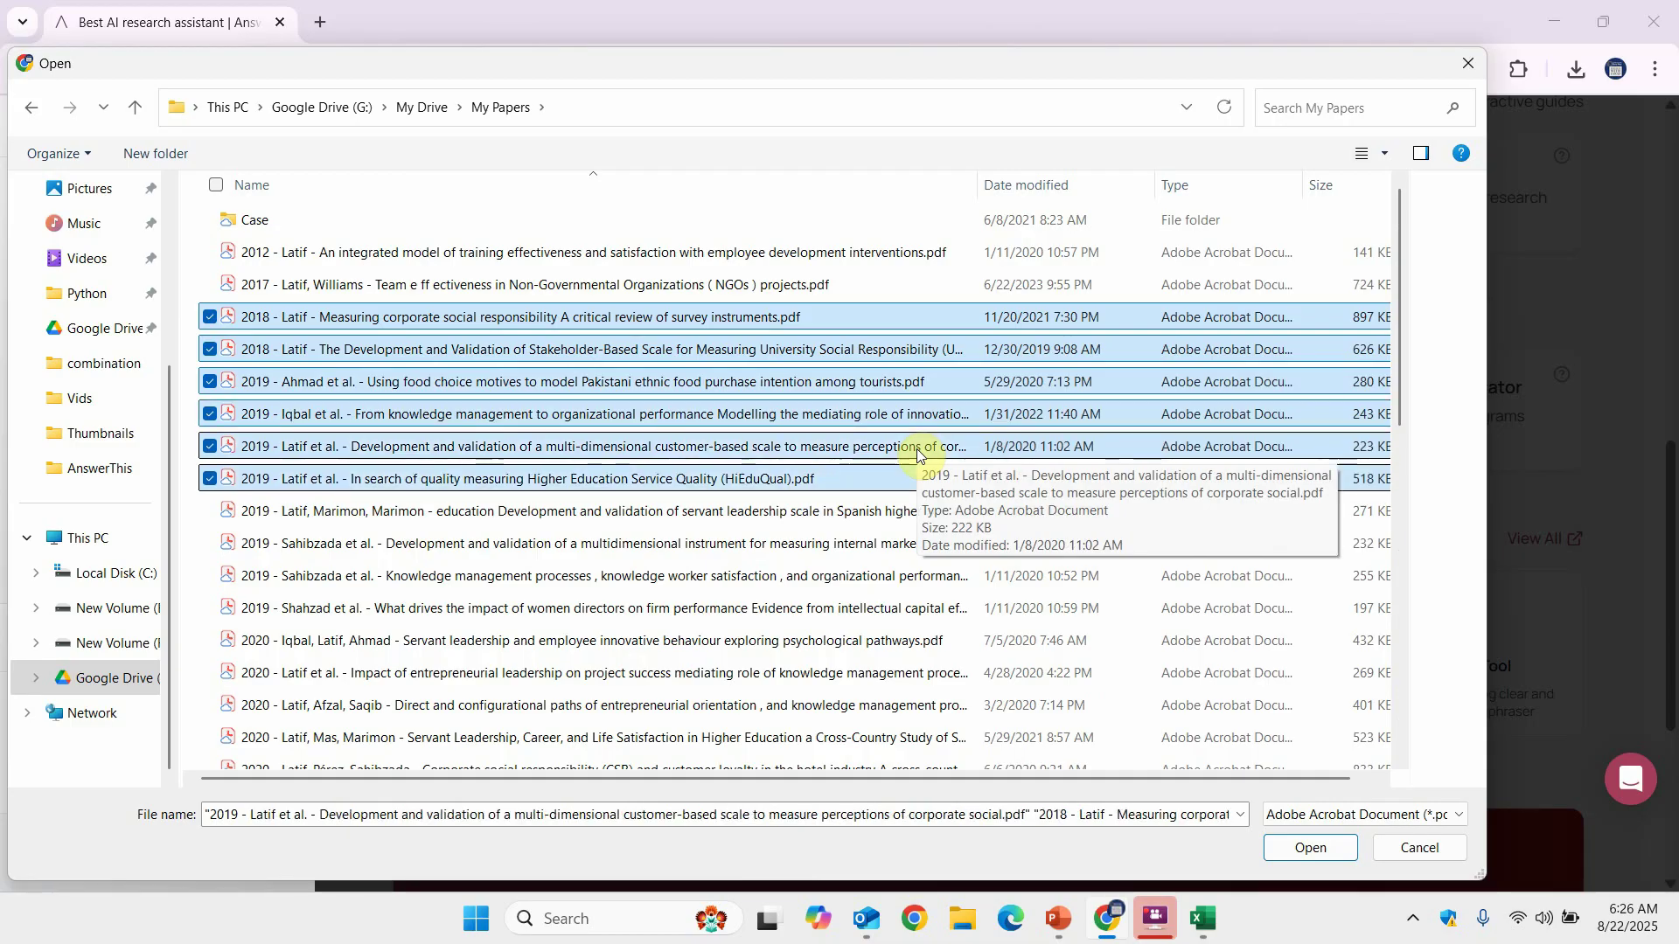
key("shift+Down")
key("shift+Down")
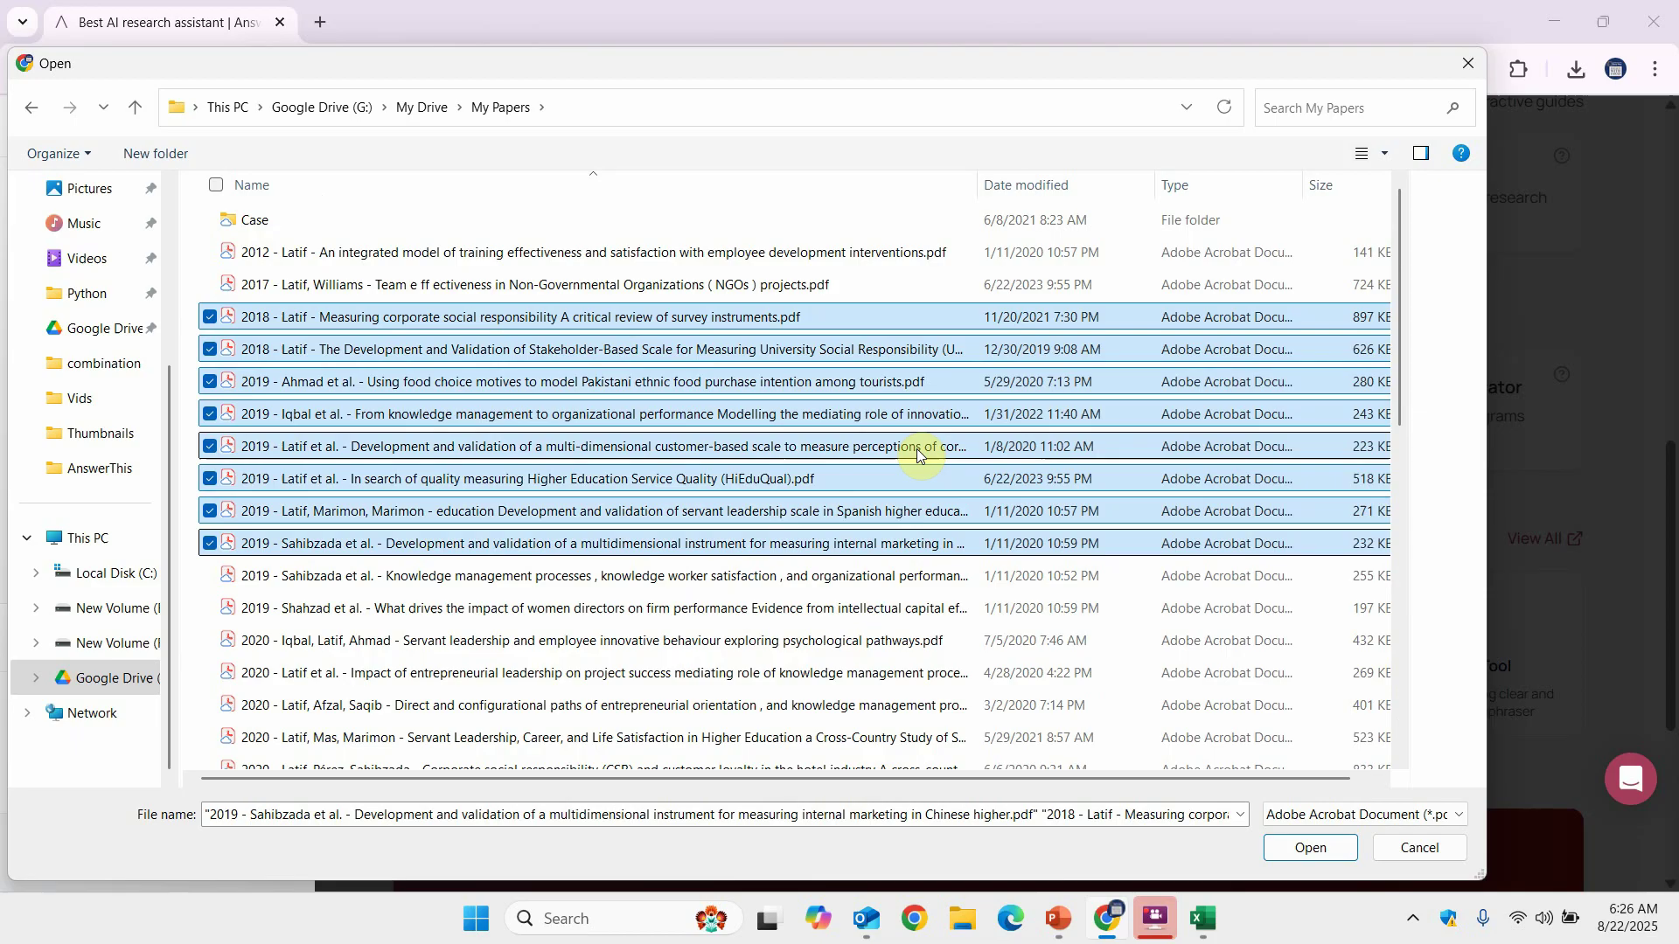
key("shift+End")
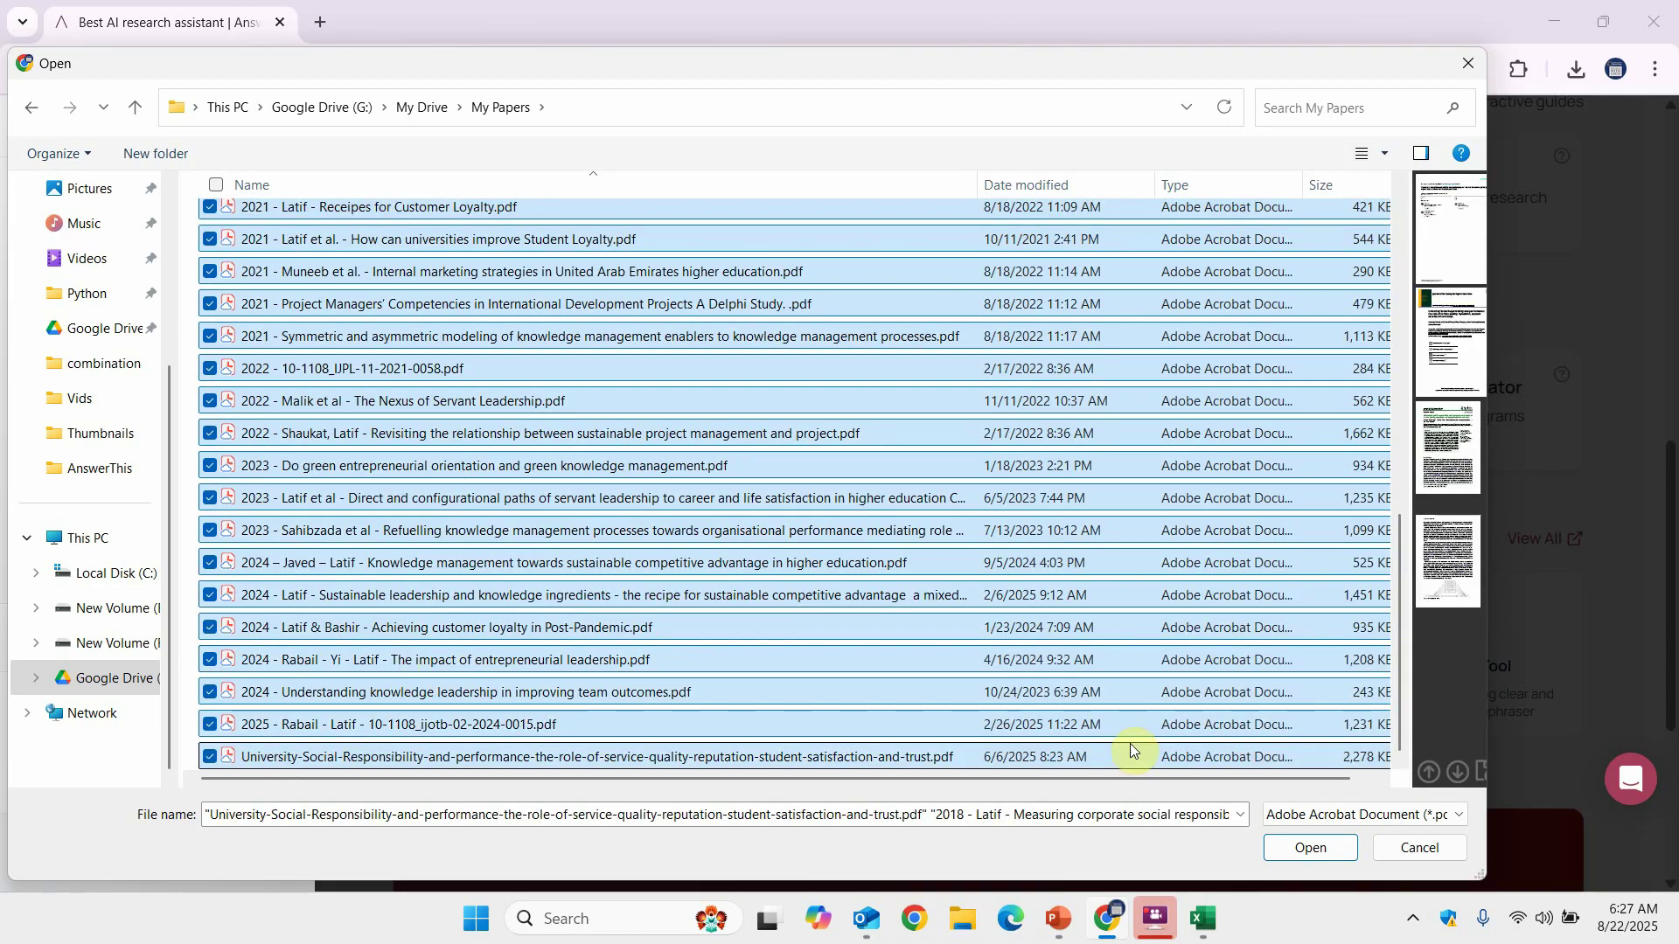
left_click(1316, 848)
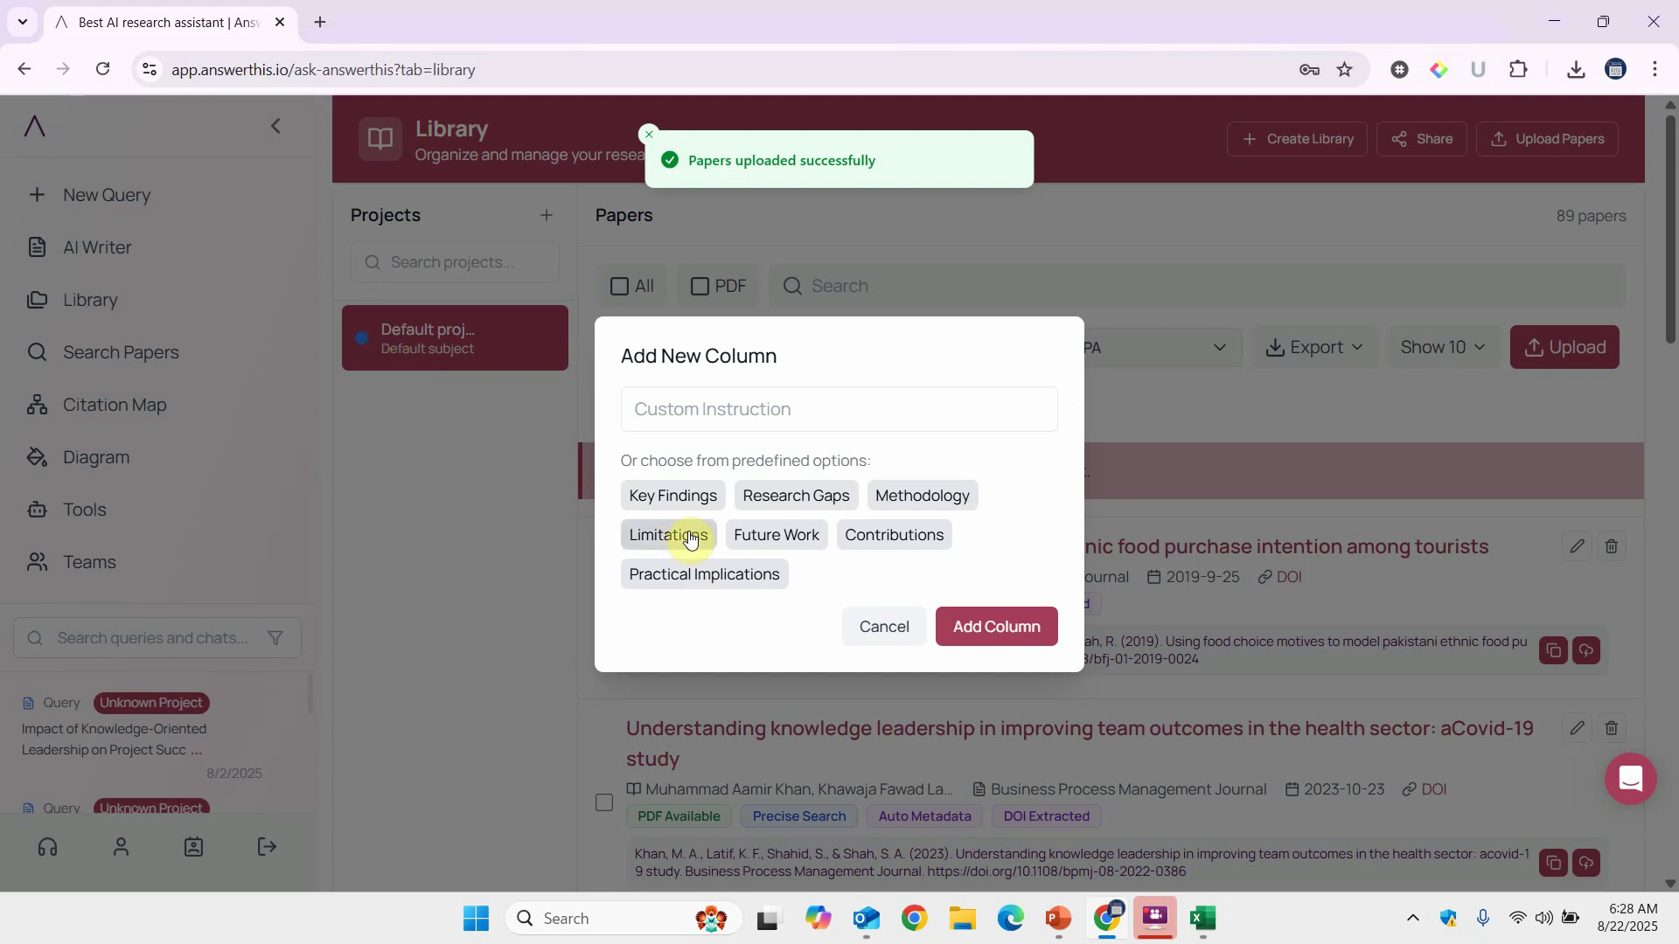
- Add a Research Gaps column, then a Future Work column, across all 89 library papers
left_click(797, 504)
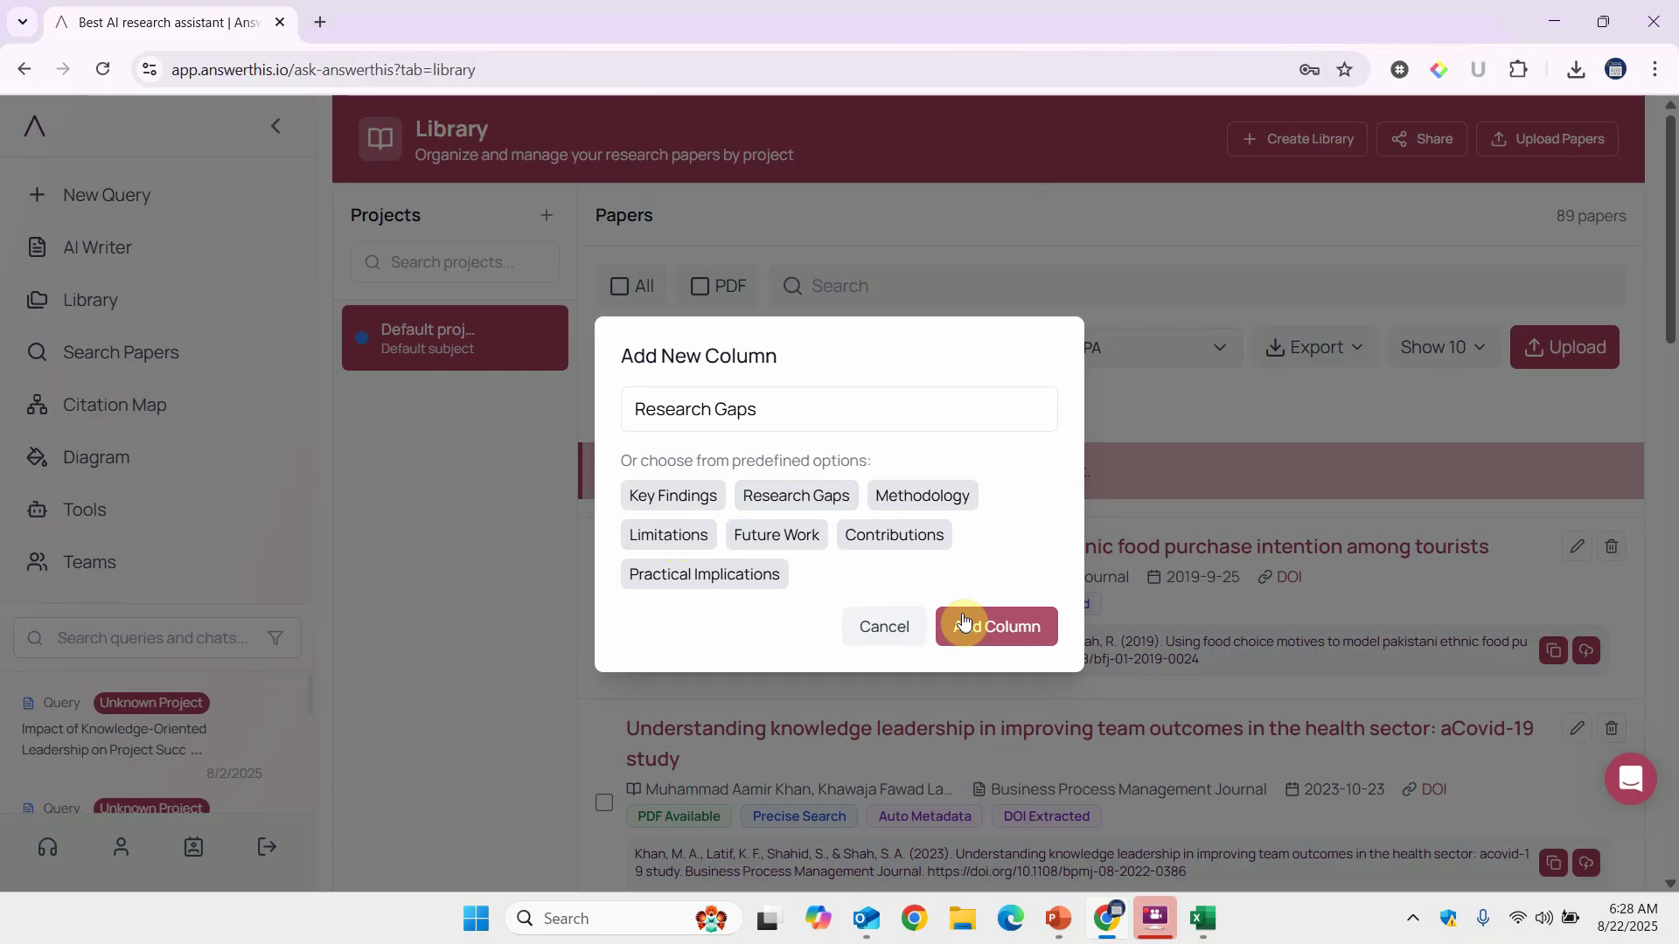
left_click(997, 629)
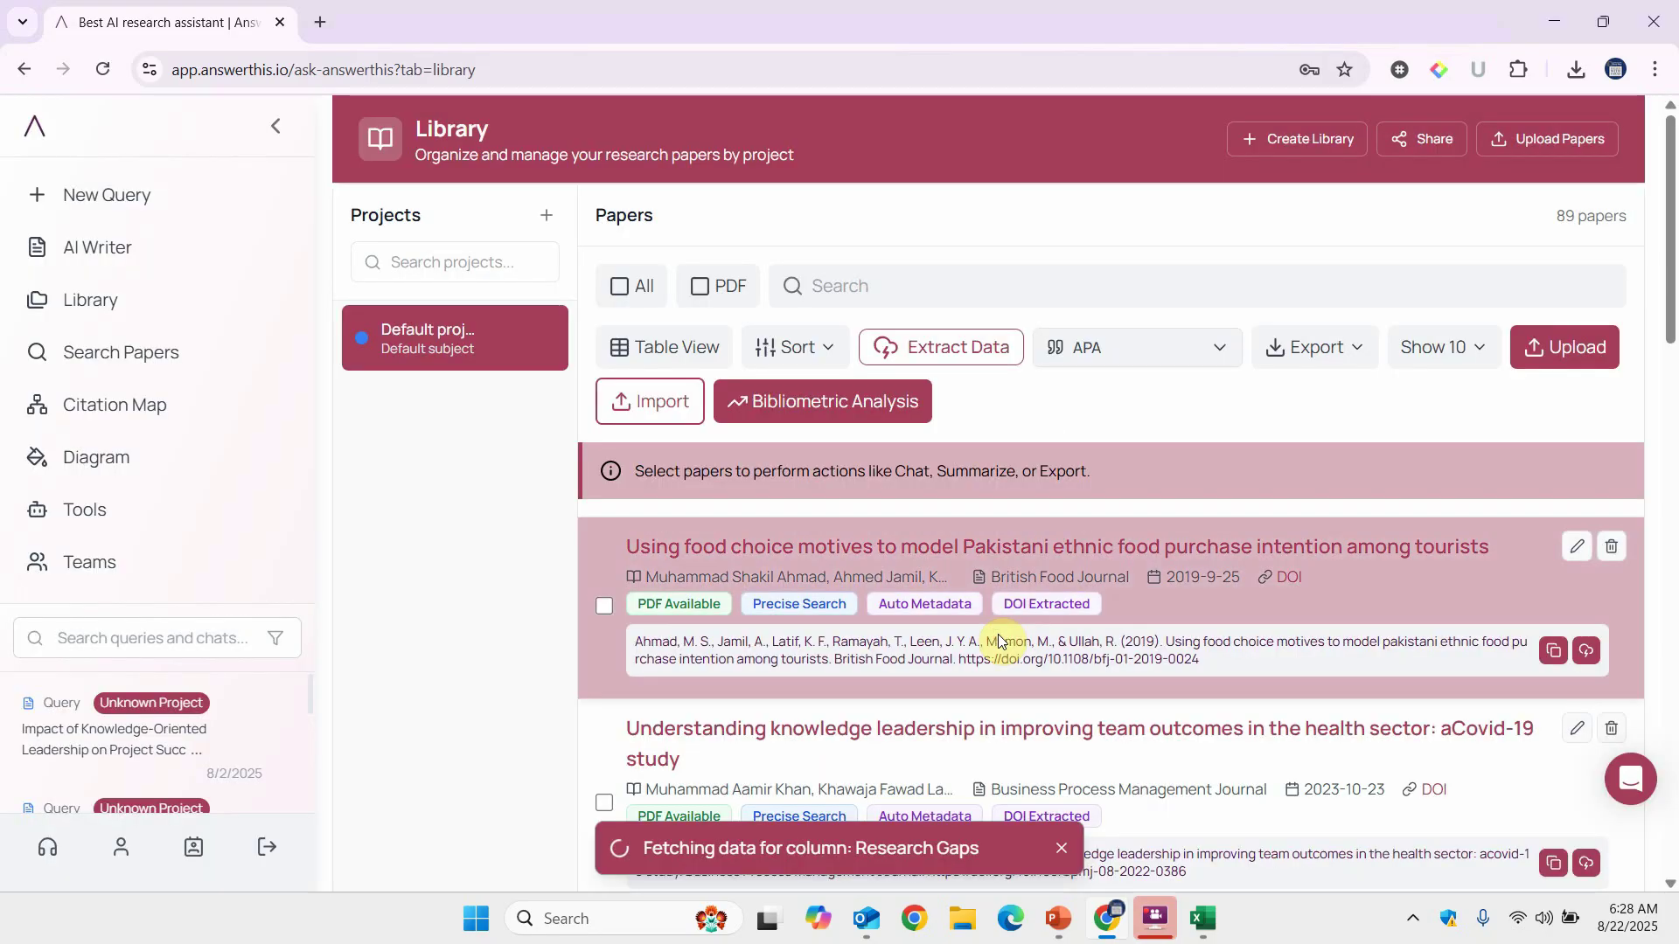
left_click(920, 349)
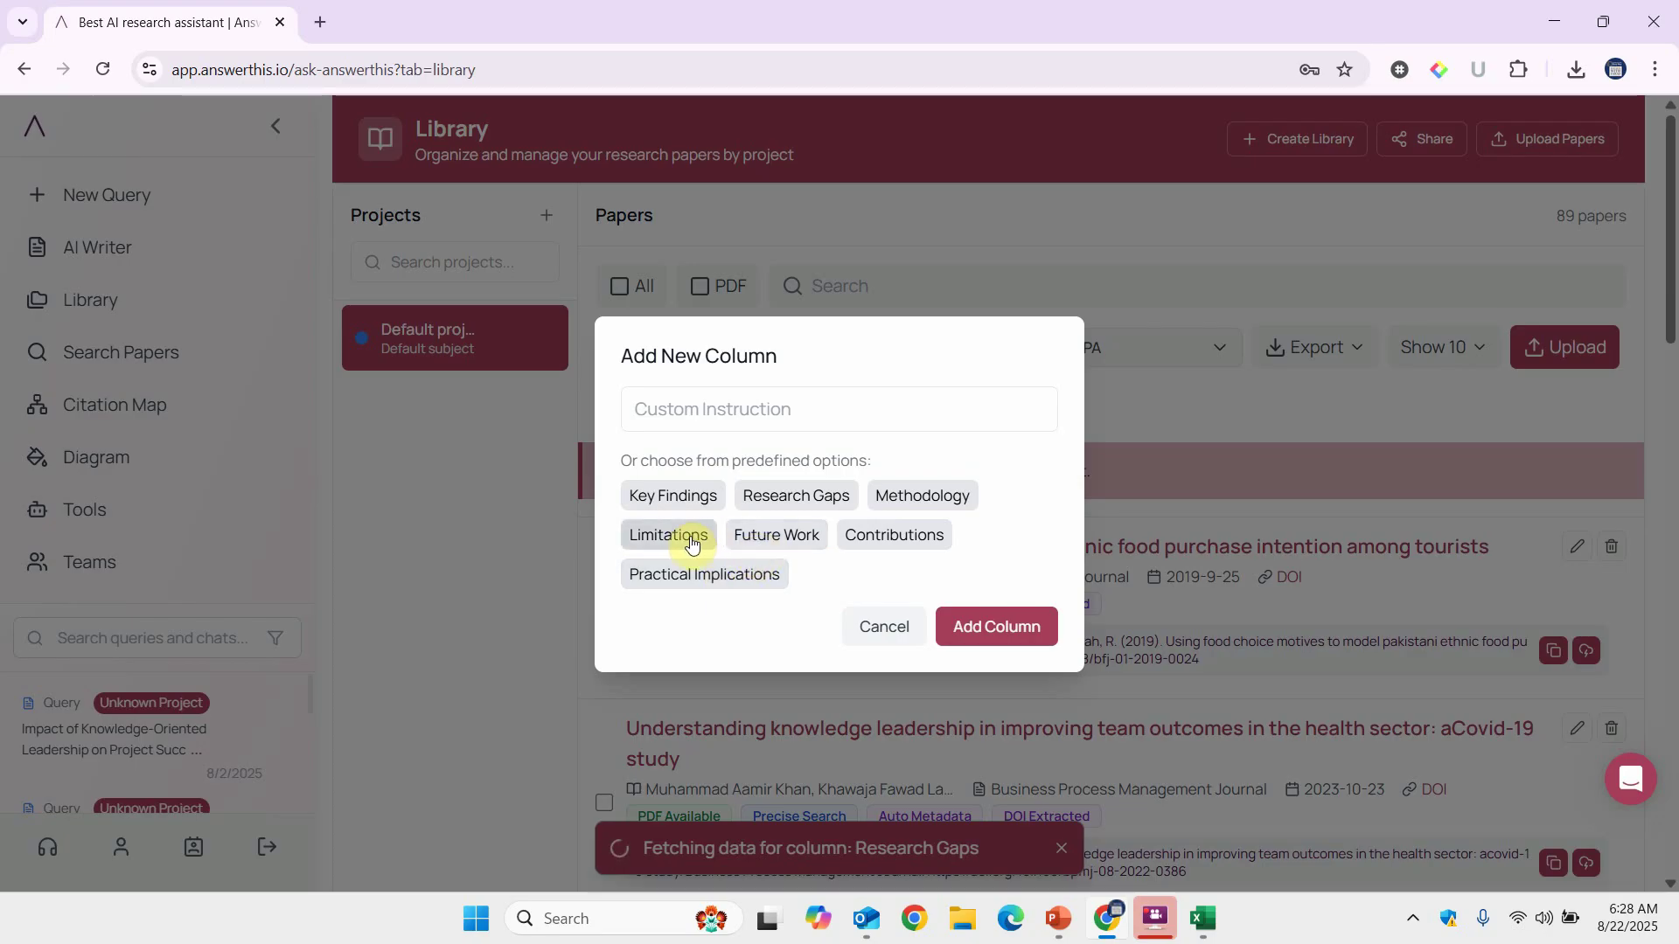
left_click(778, 536)
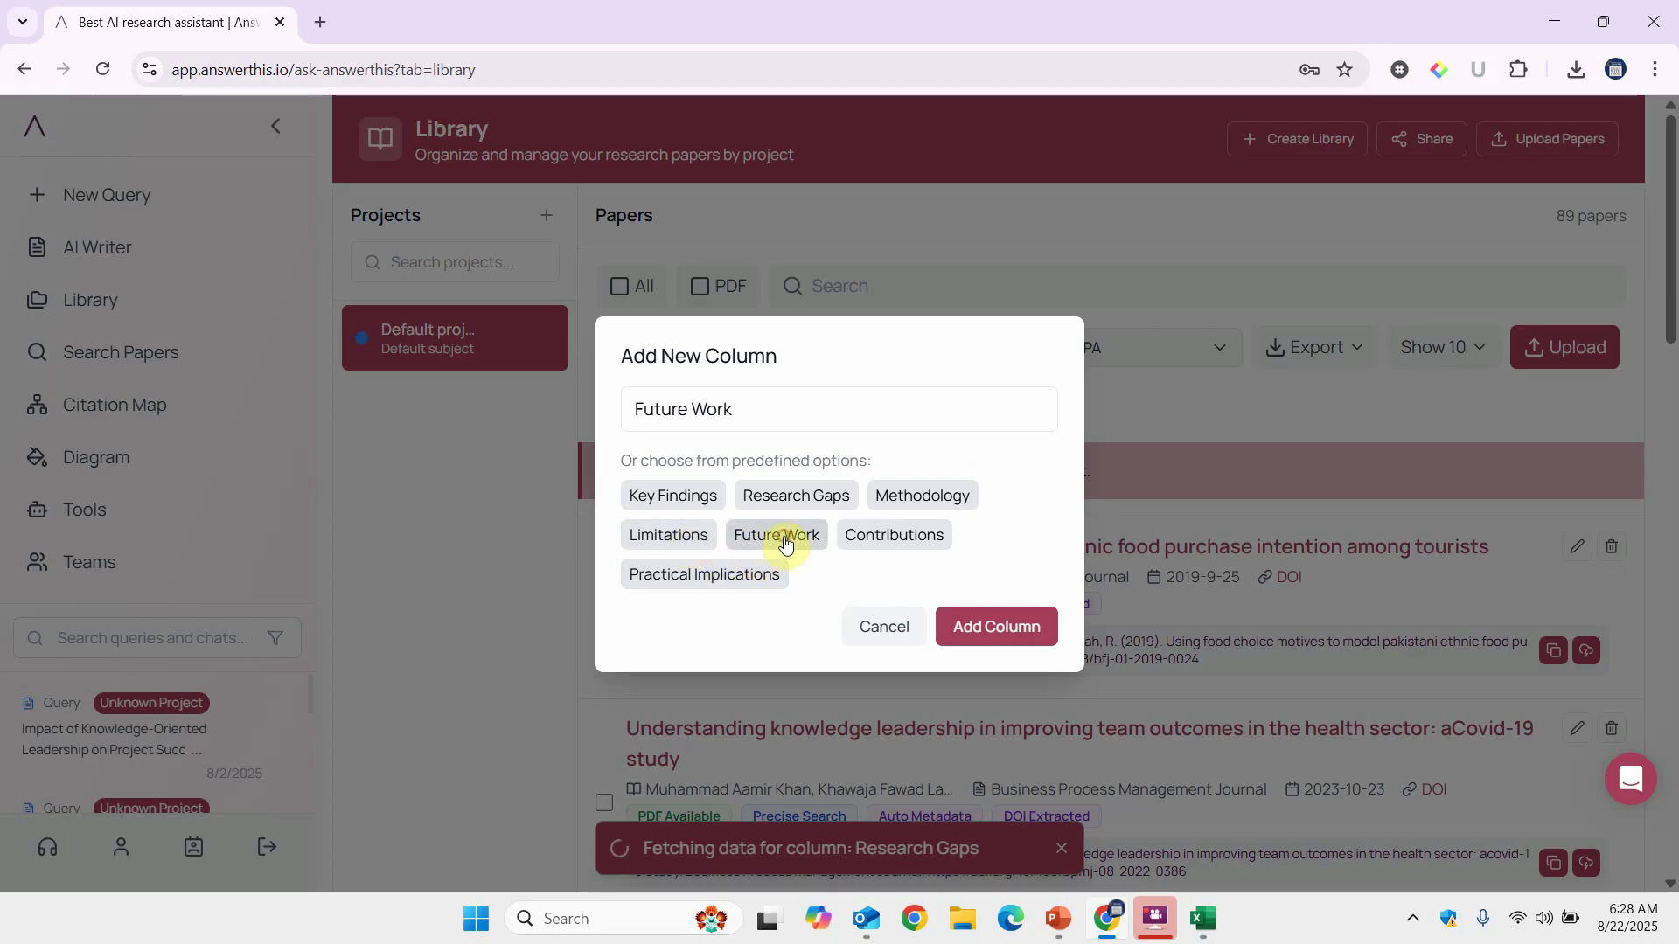
left_click(995, 628)
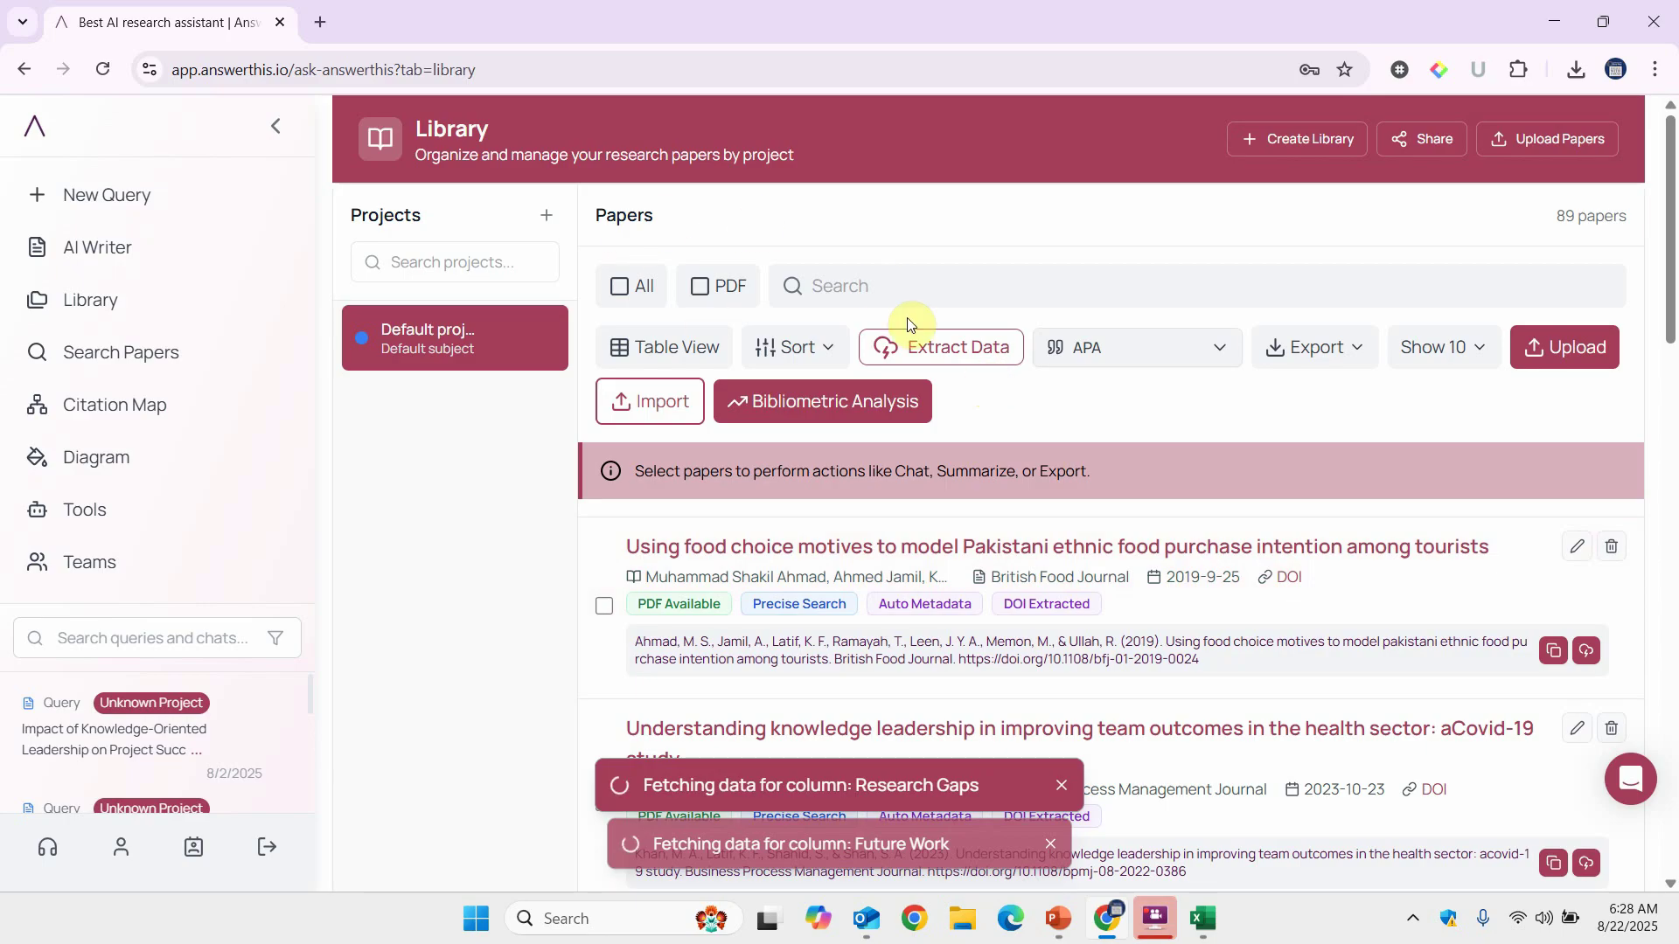
scroll(908, 325, "down", 15)
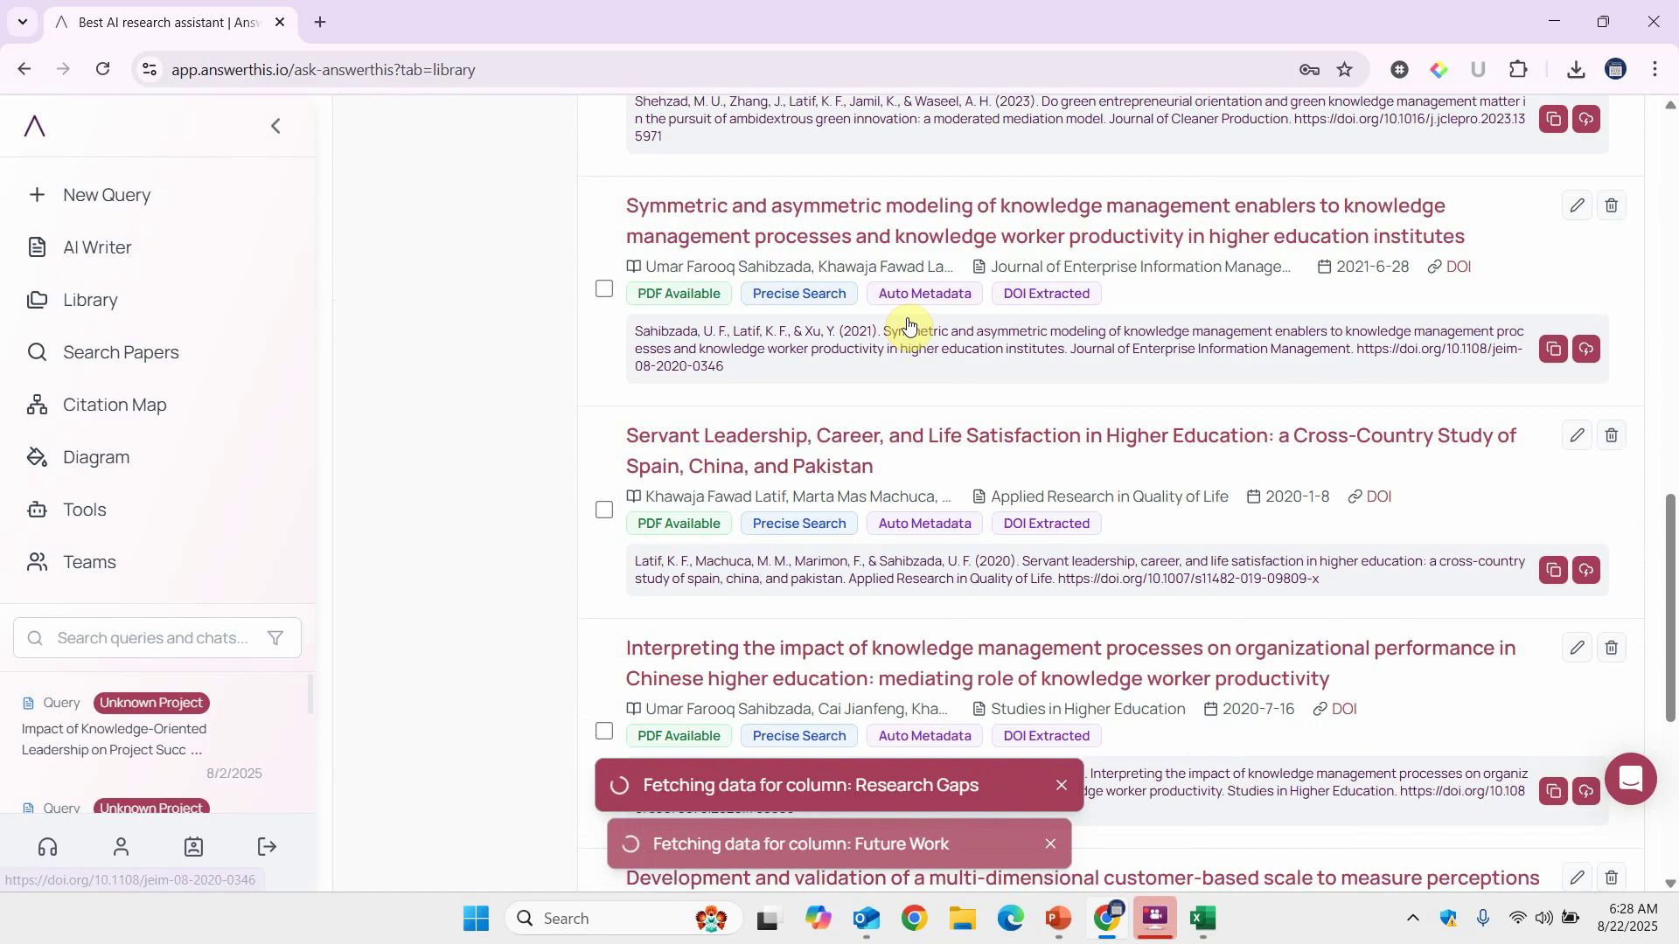
scroll(907, 325, "down", 5)
scroll(908, 325, "up", 20)
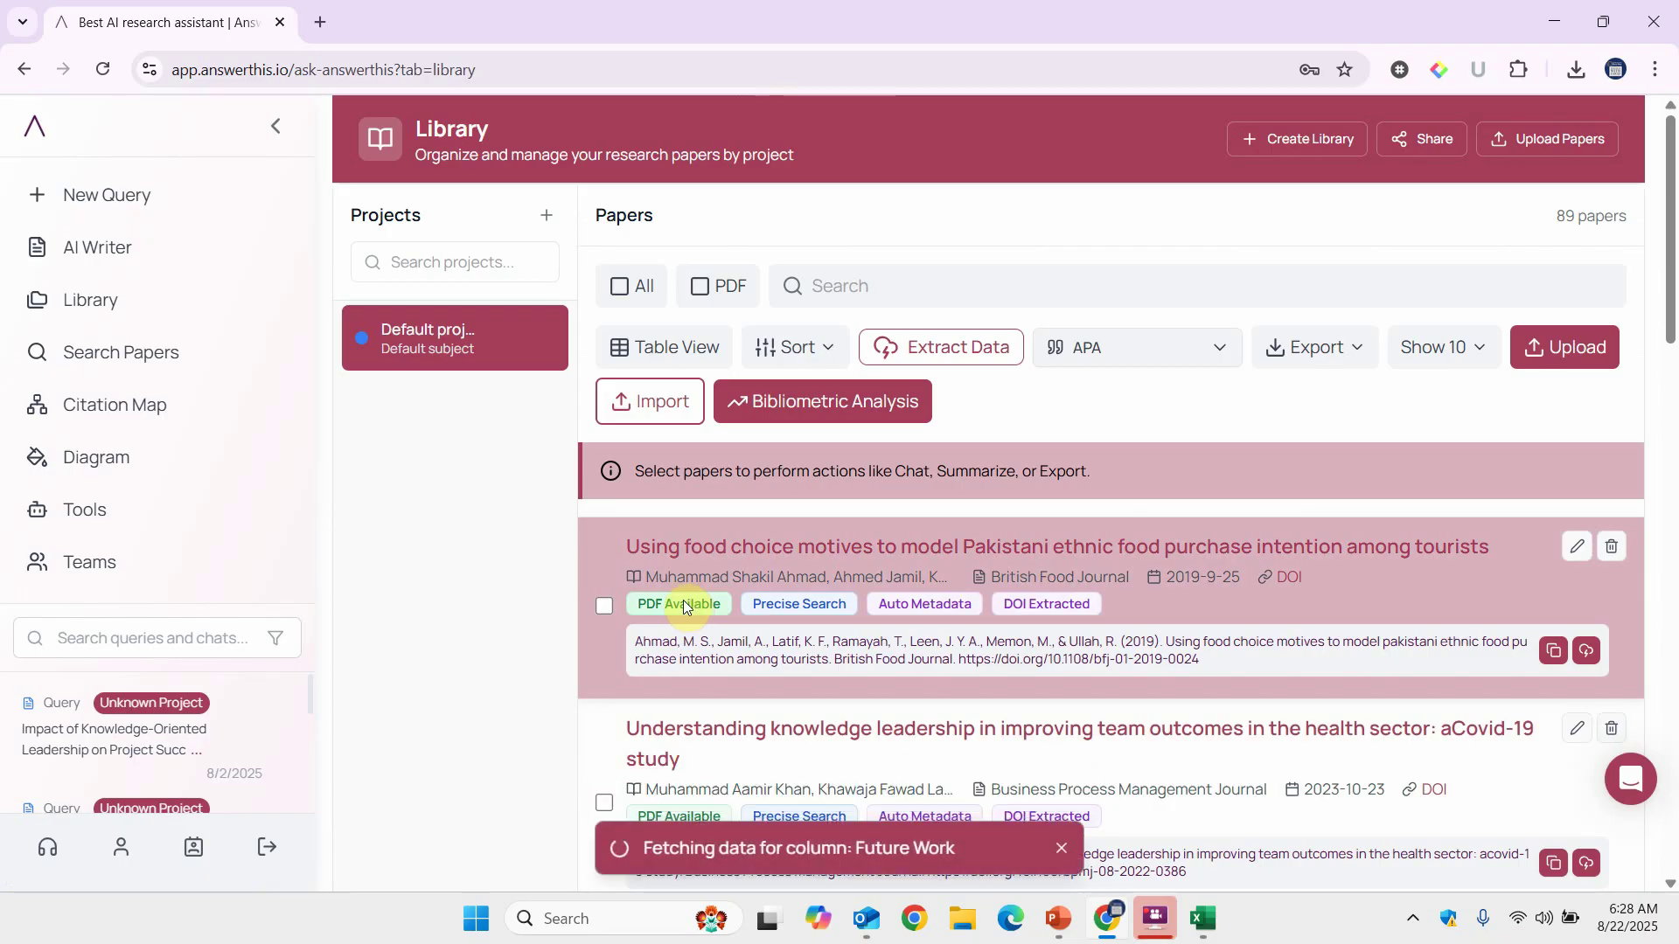
left_click(1326, 142)
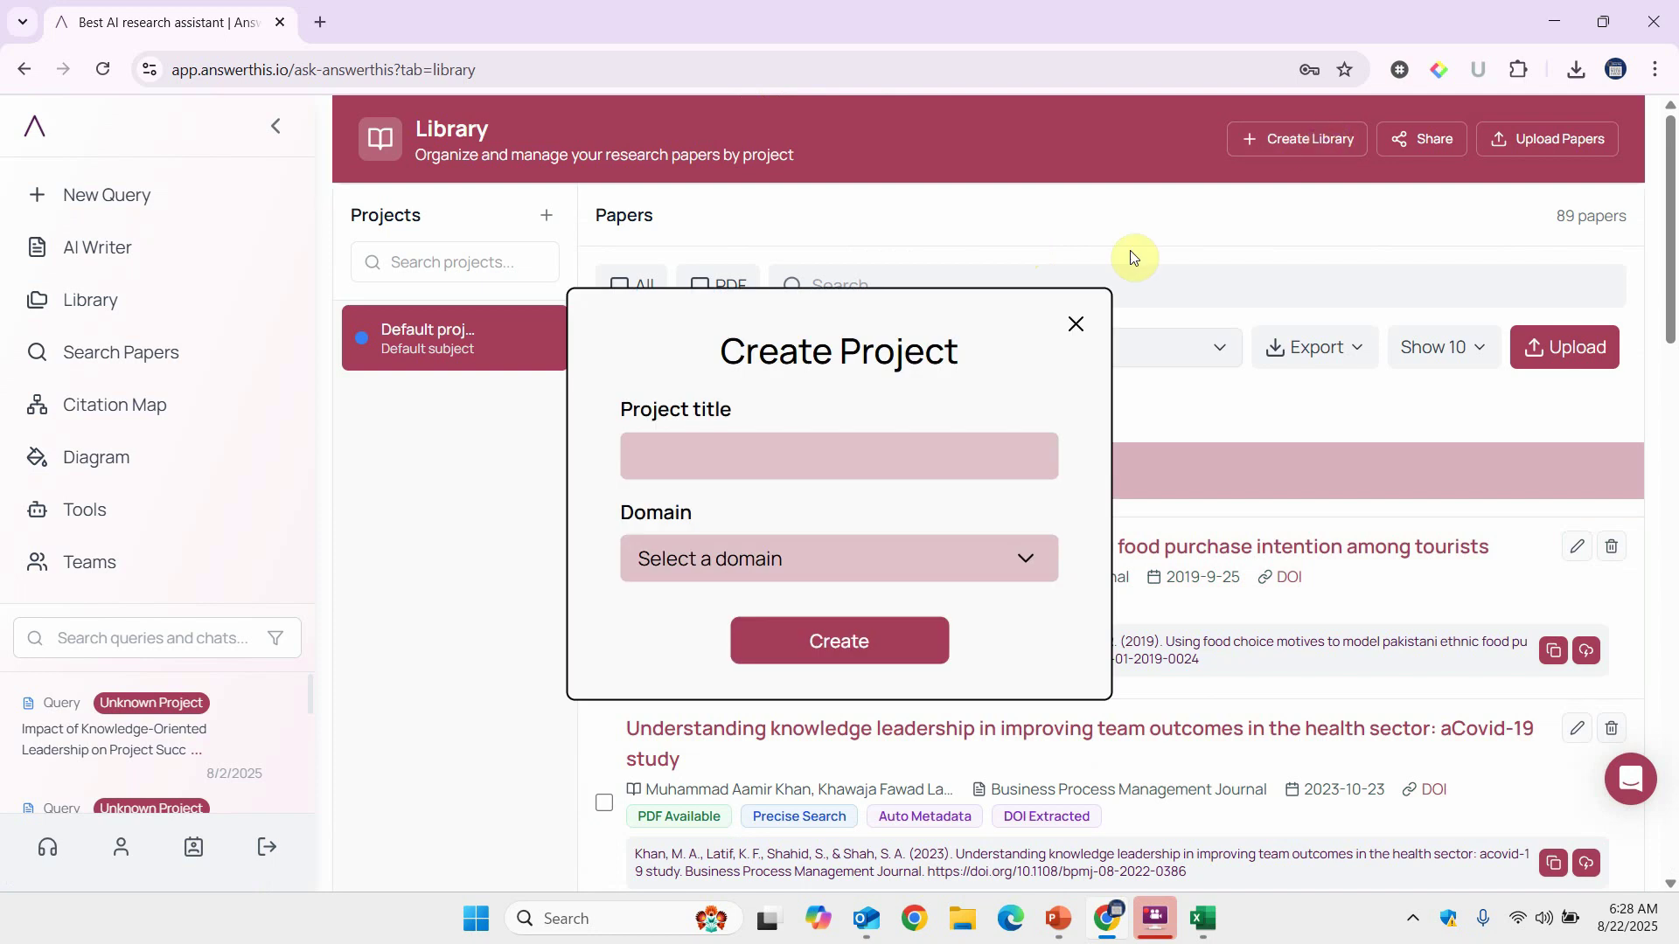
left_click(843, 575)
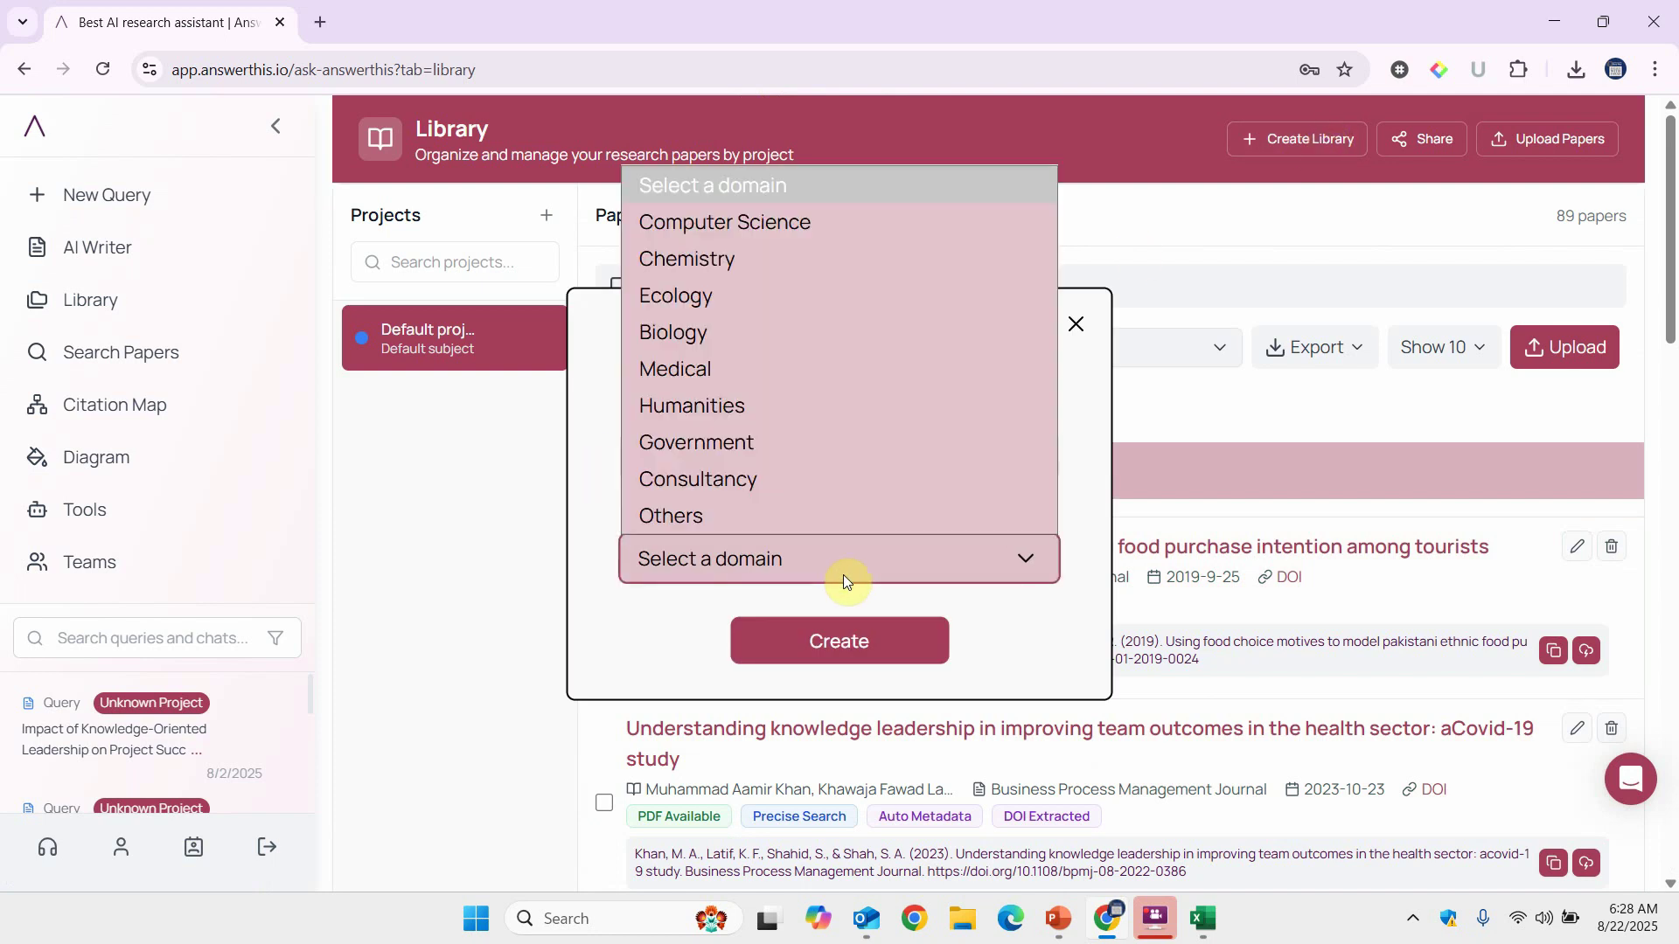
left_click(683, 659)
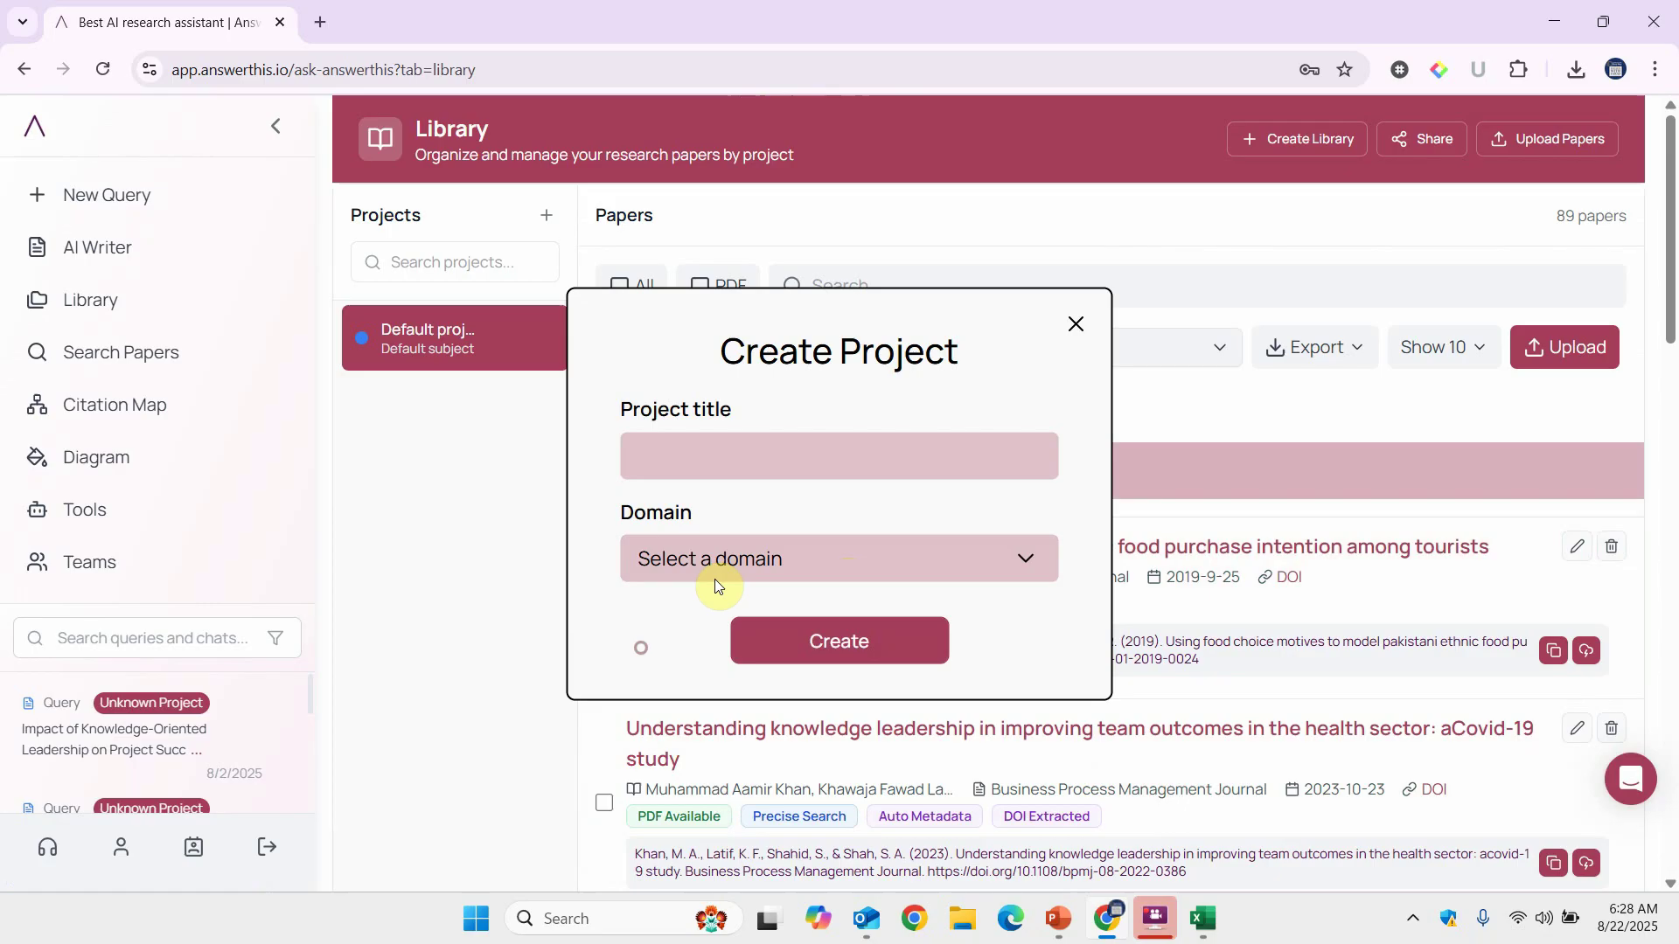
left_click(1089, 326)
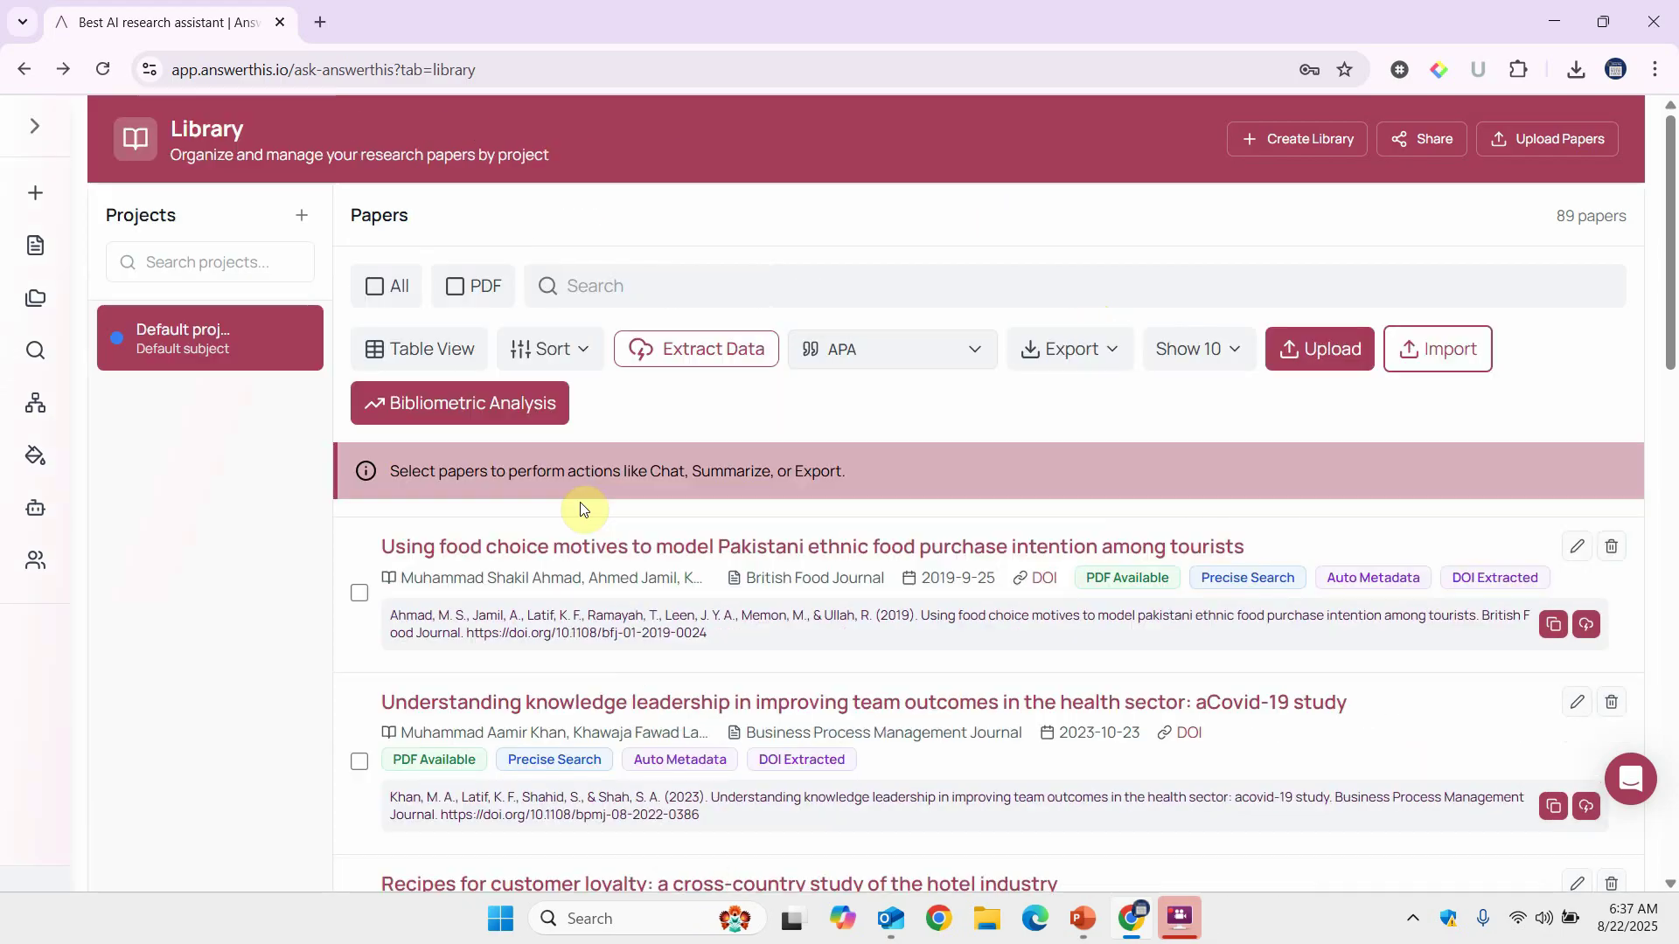
- Select the knowledge leadership team outcomes and knowledge management enablers papers, then chat with them
scroll(584, 510, "down", 2)
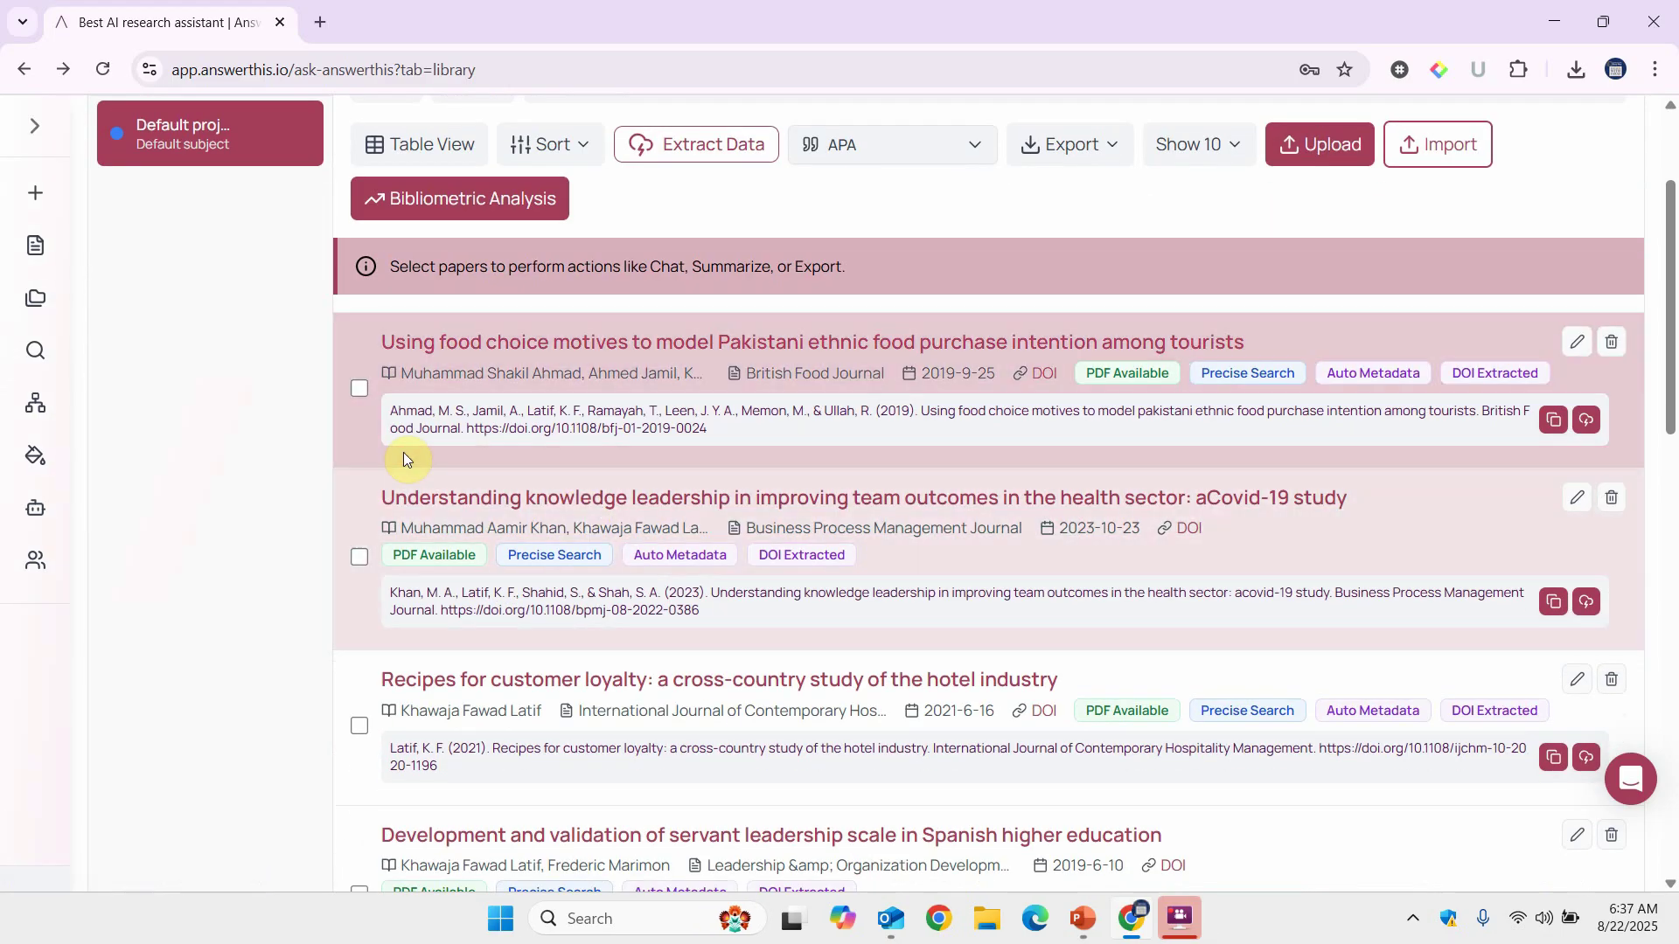
left_click(356, 555)
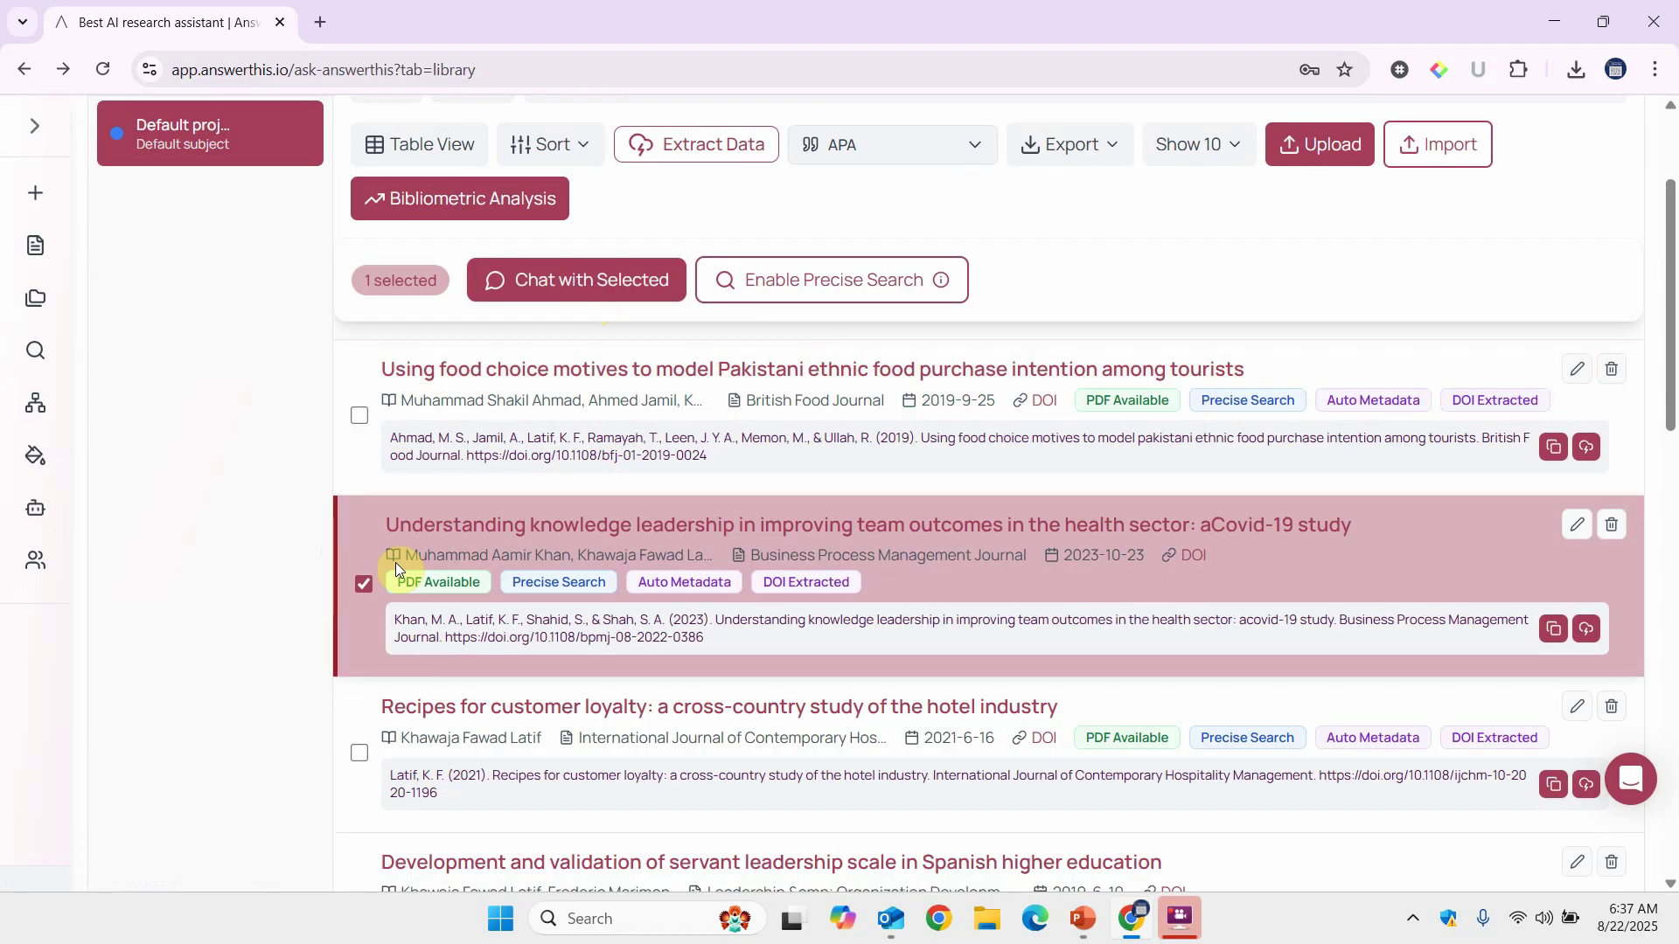
scroll(395, 564, "down", 3)
scroll(376, 623, "down", 4)
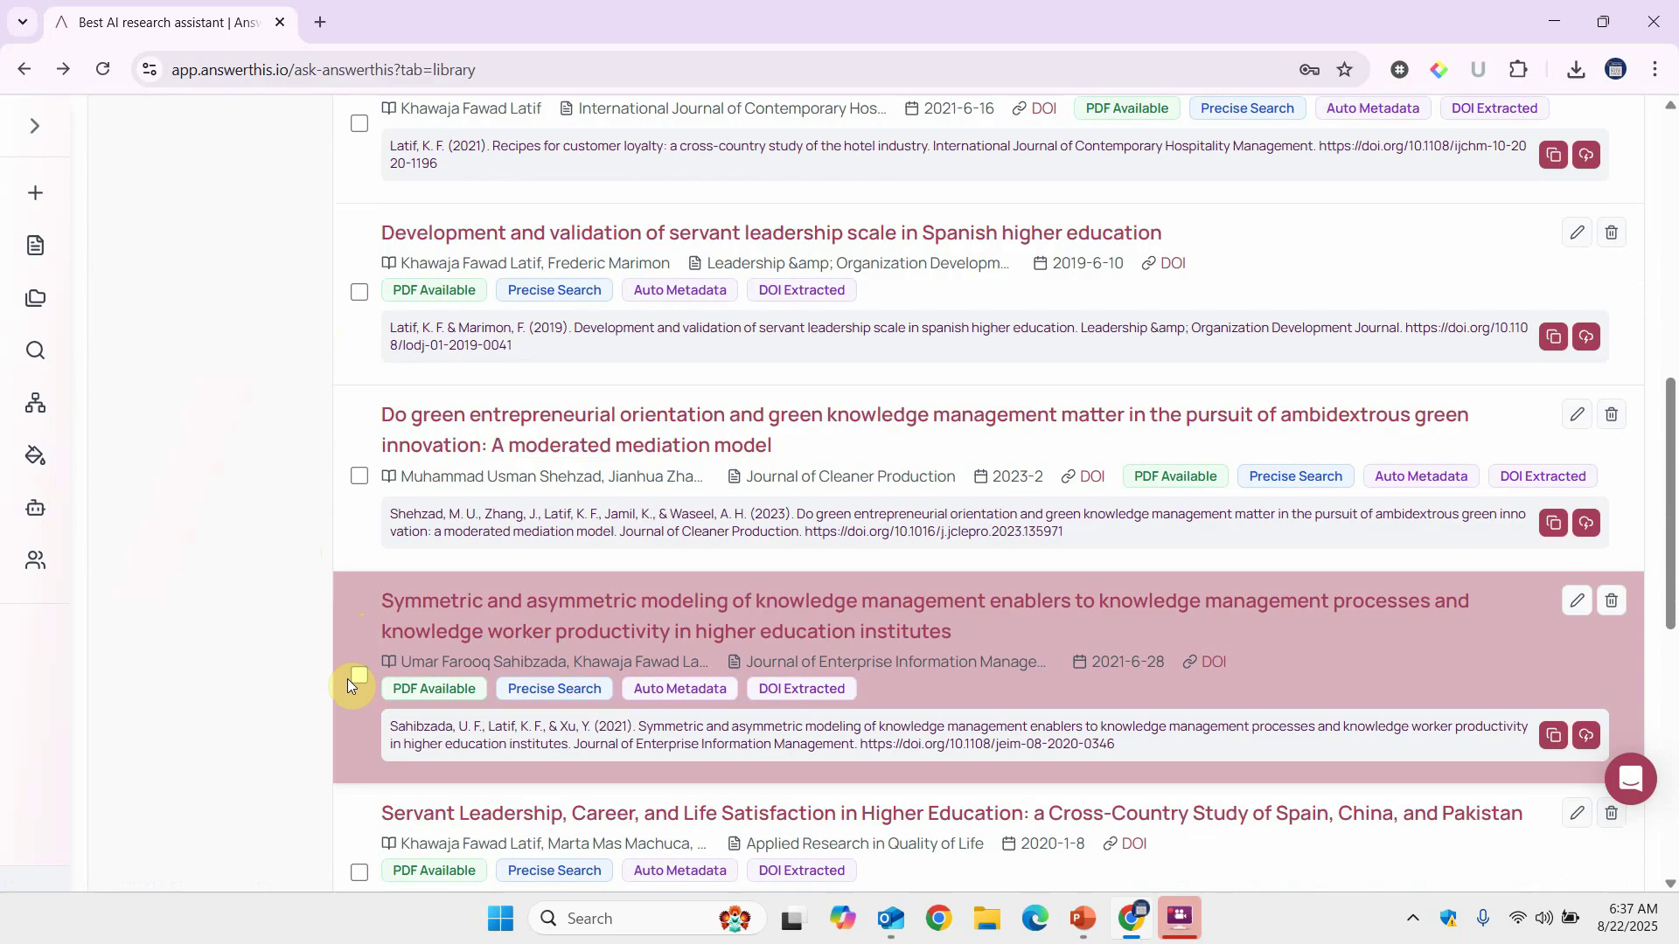
left_click(354, 678)
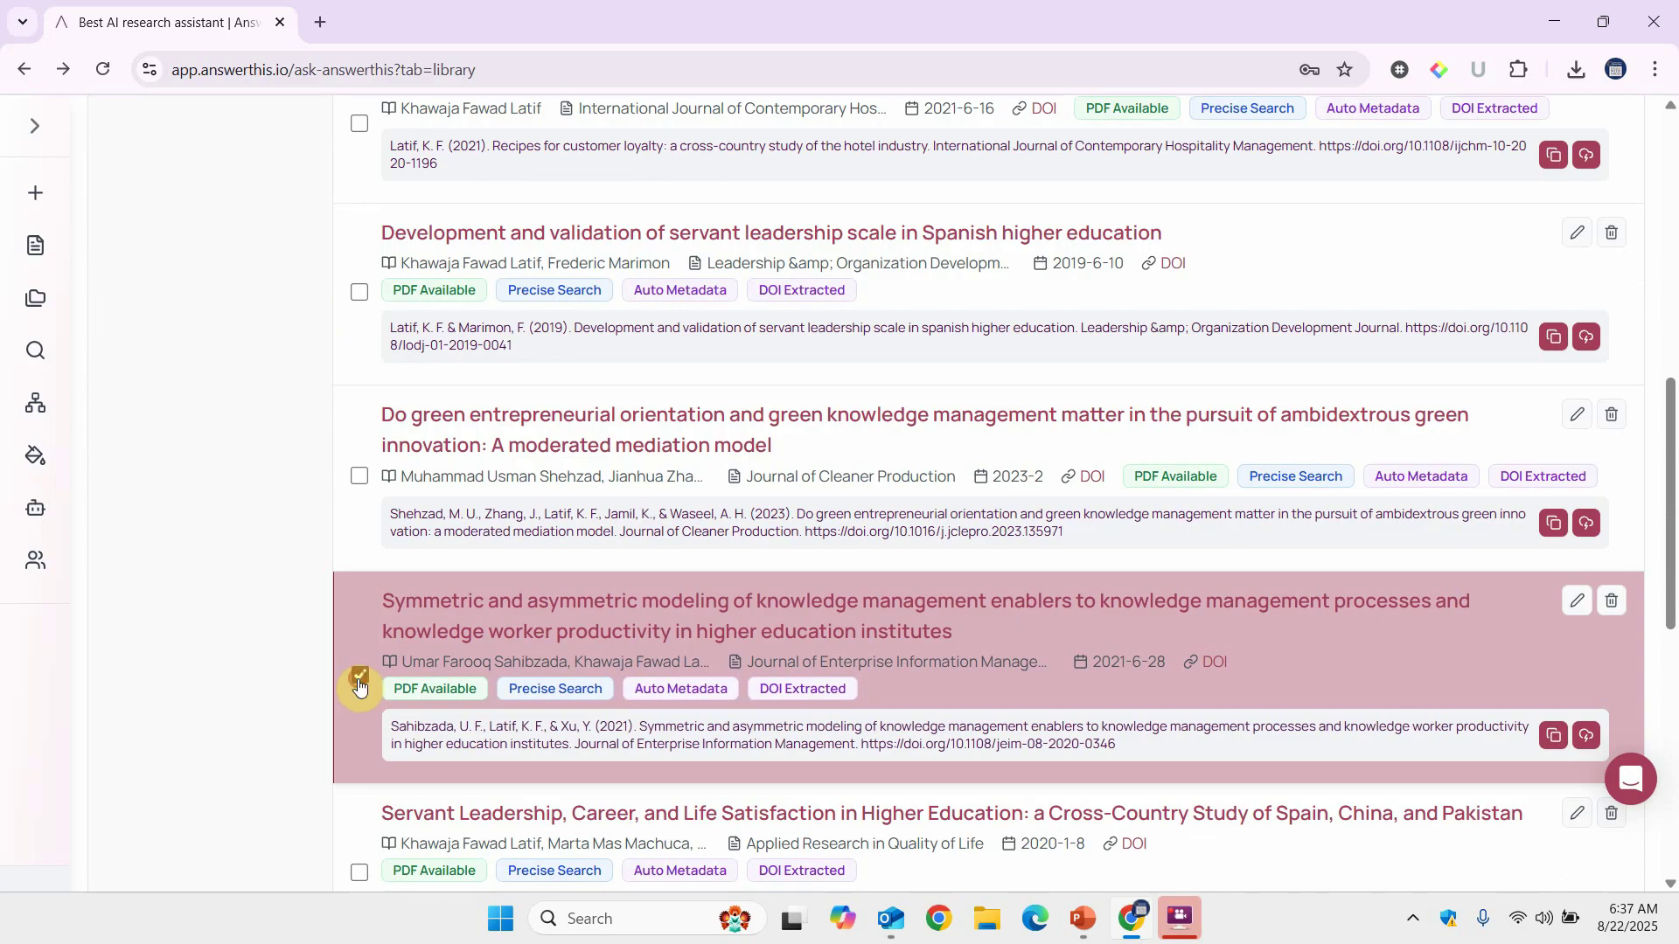
scroll(509, 684, "up", 7)
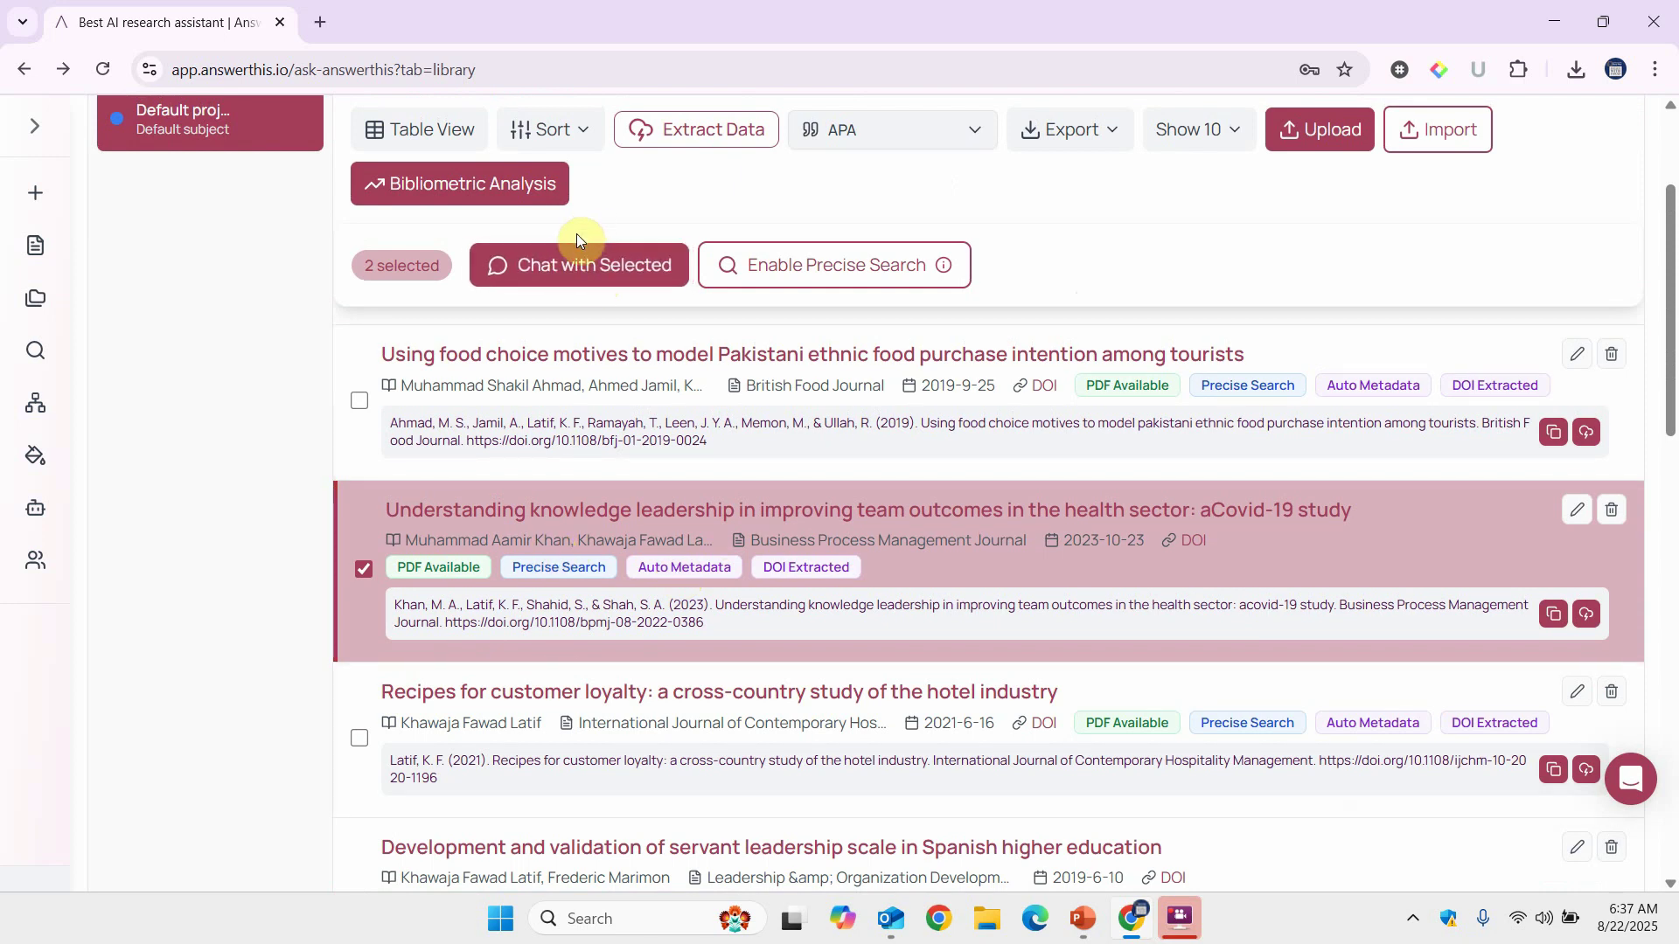
left_click(569, 259)
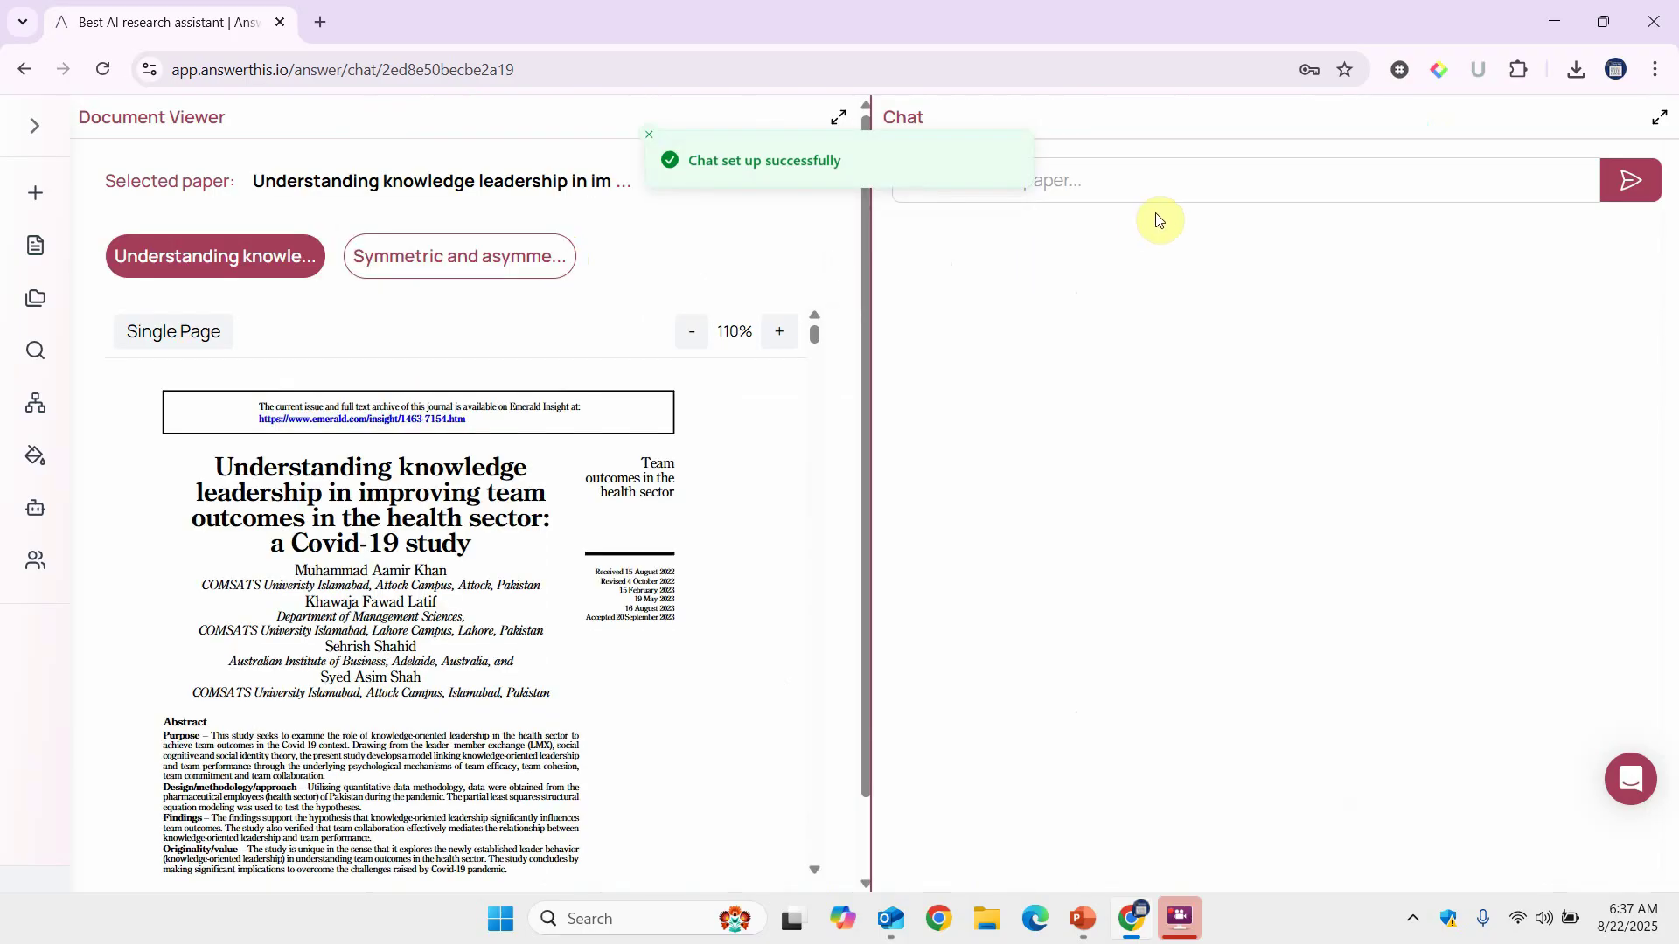
- Ask the paper chat 'What gaps were identified in the study?' and review the generated answer
left_click(1125, 184)
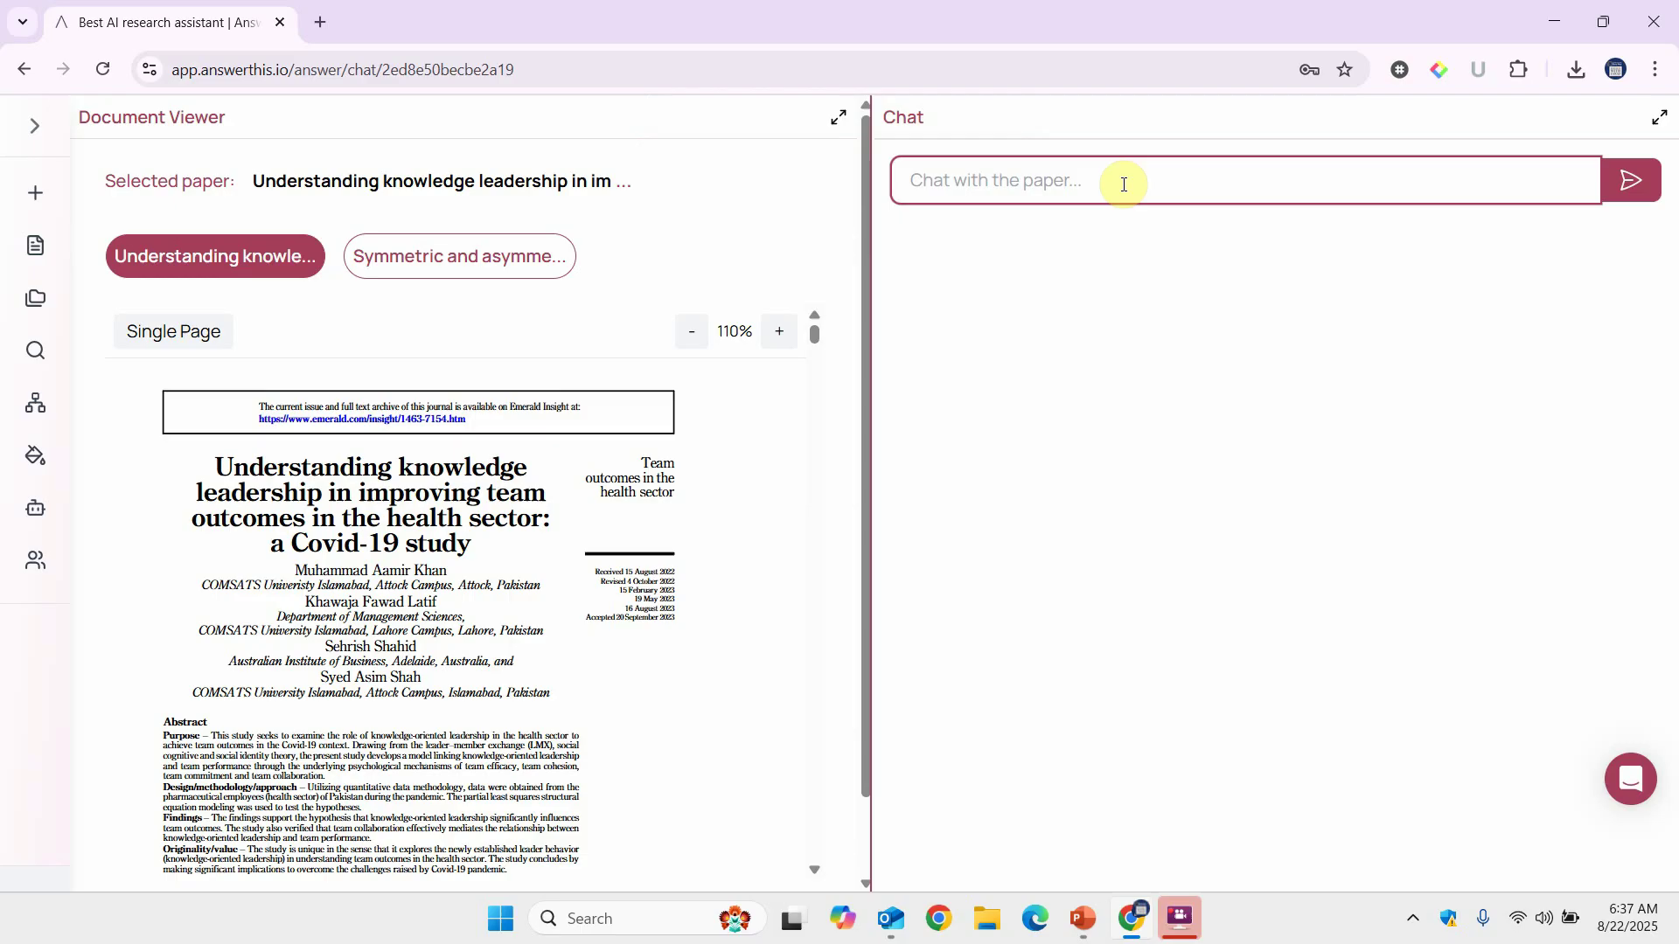
type("Iden")
key("ctrl+a")
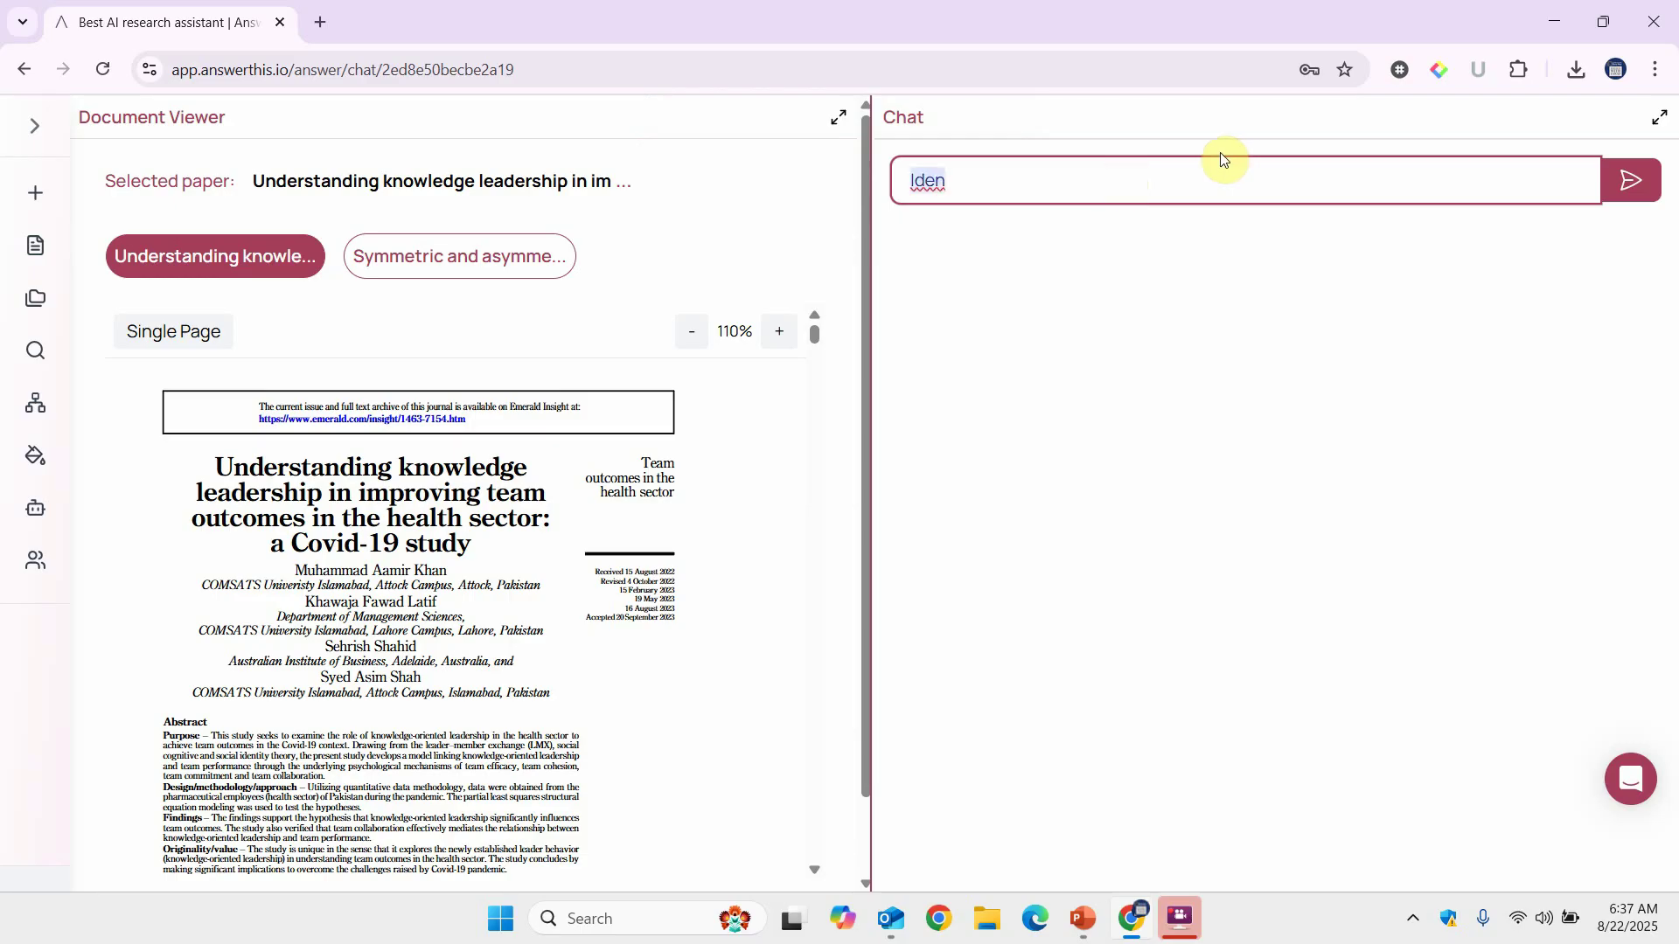
type("What gaps were")
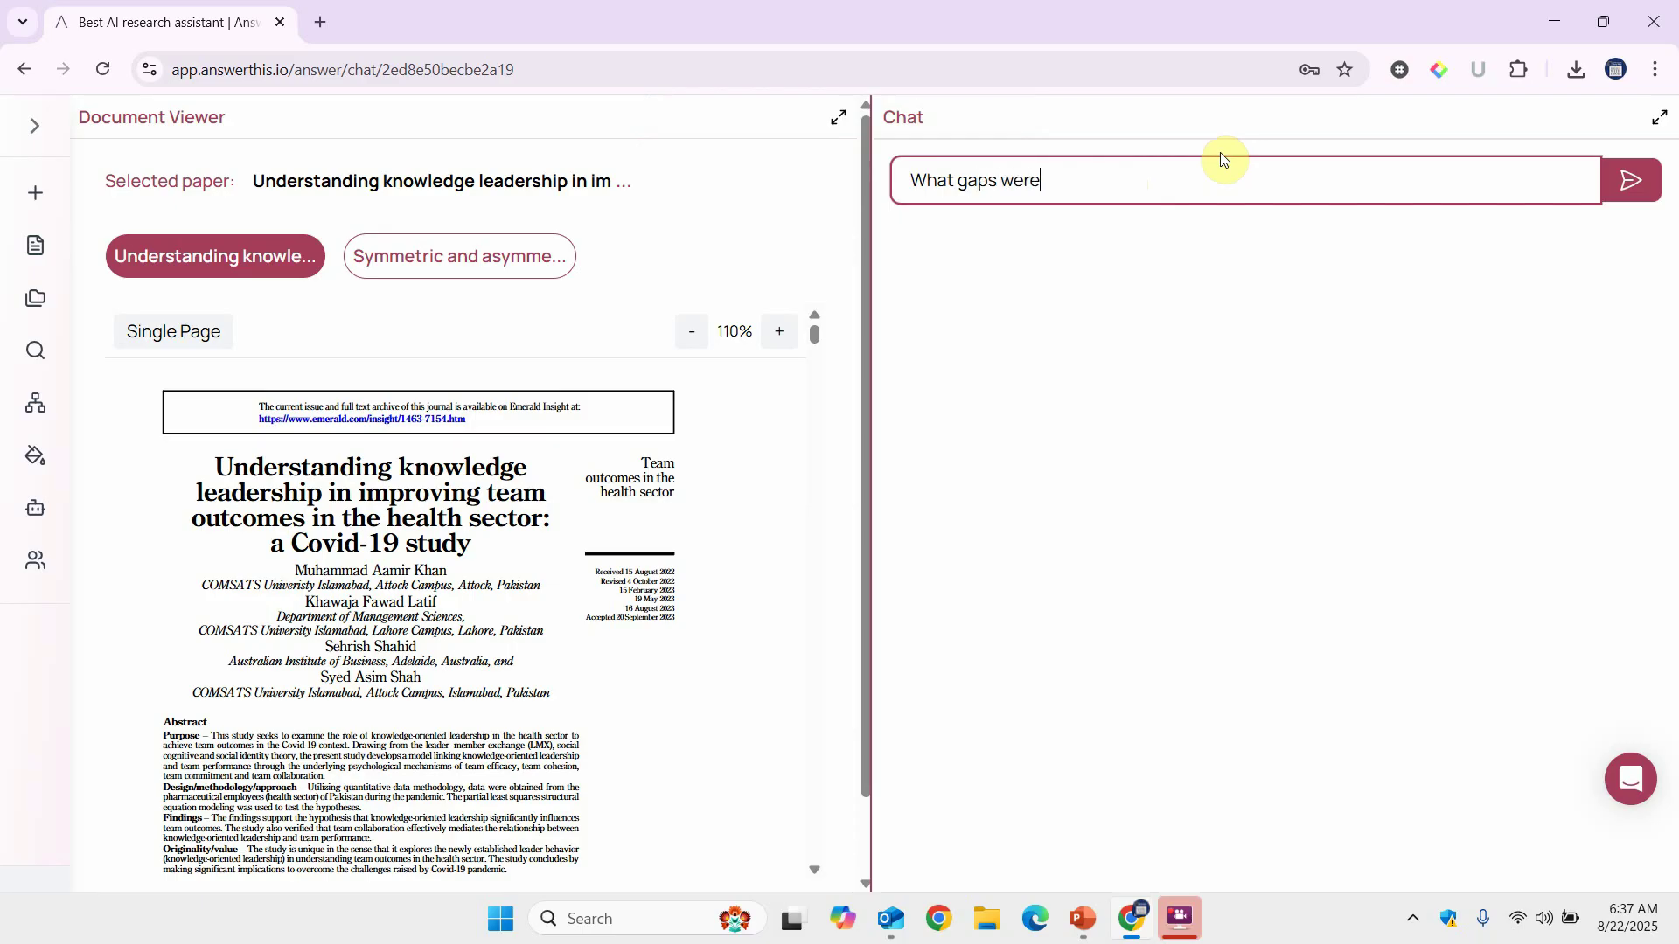
type(" identified inthe")
key("BackSpace")
key("BackSpace")
key("BackSpace")
type("the study?")
key("Return")
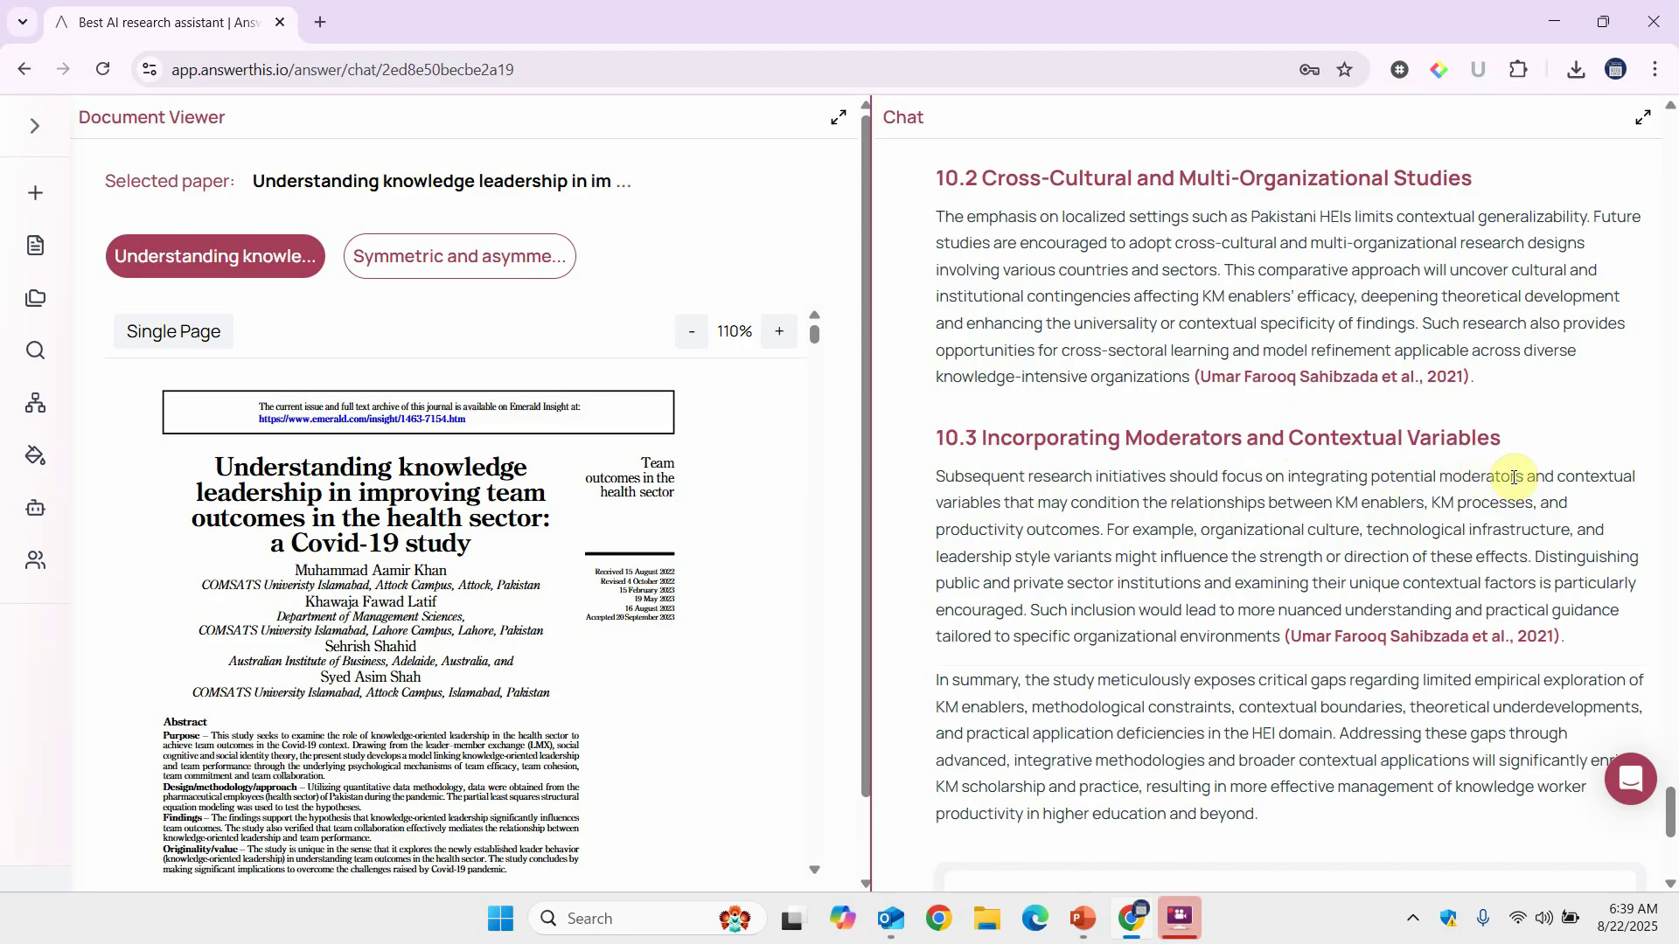
scroll(1515, 477, "up", 1)
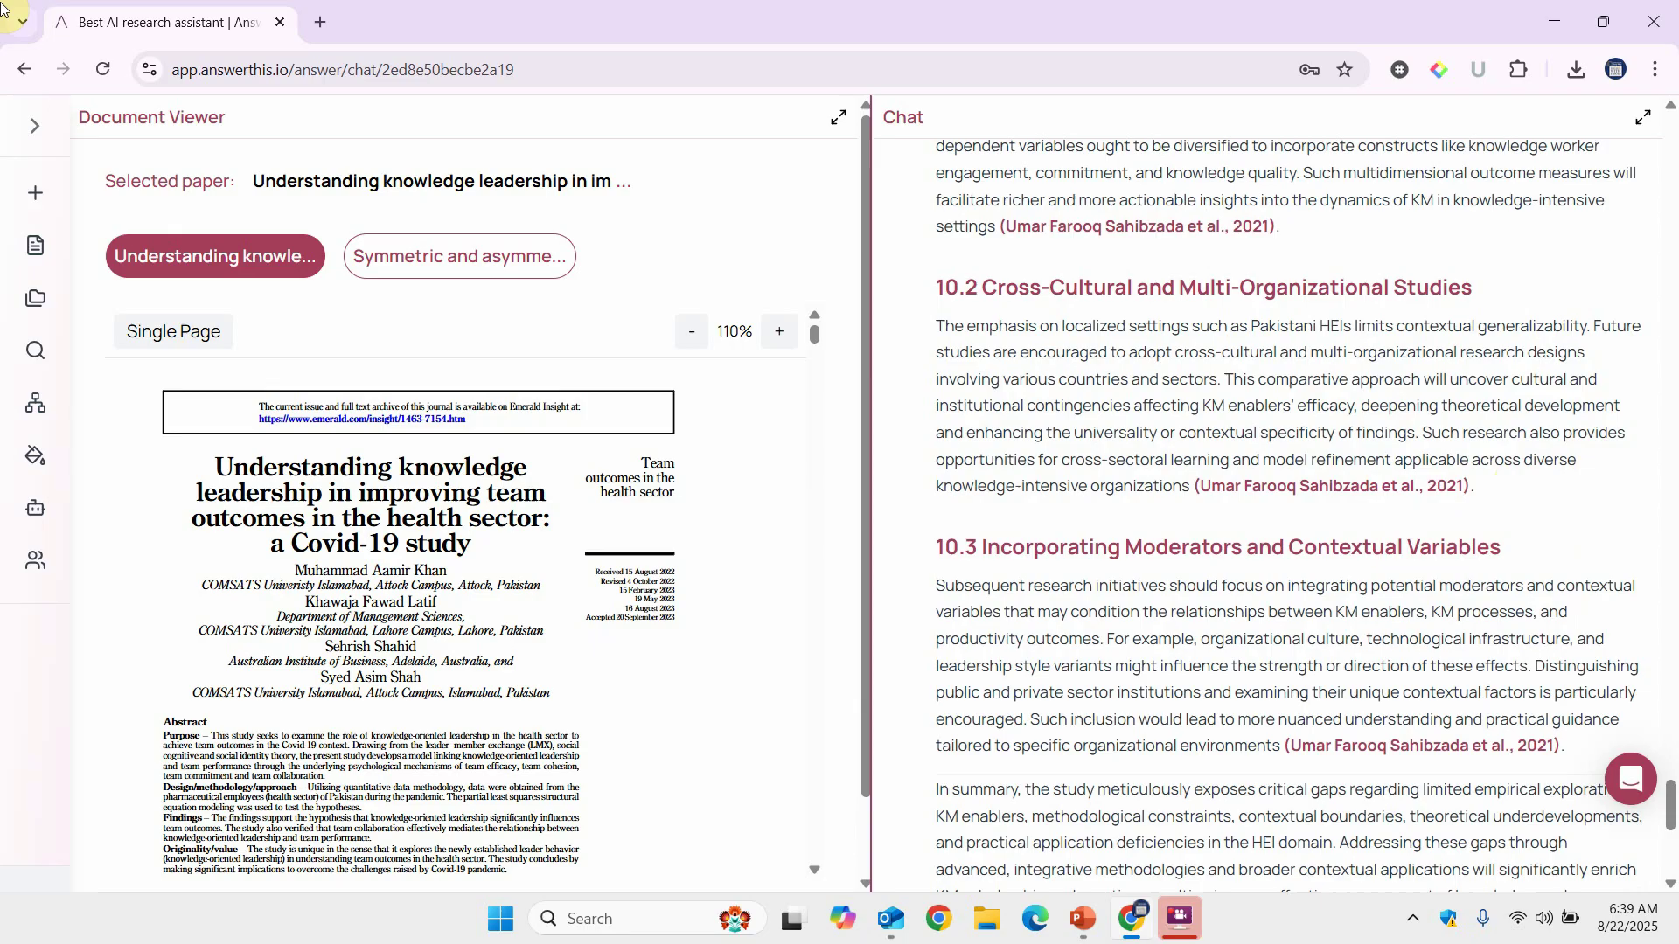
left_click(36, 127)
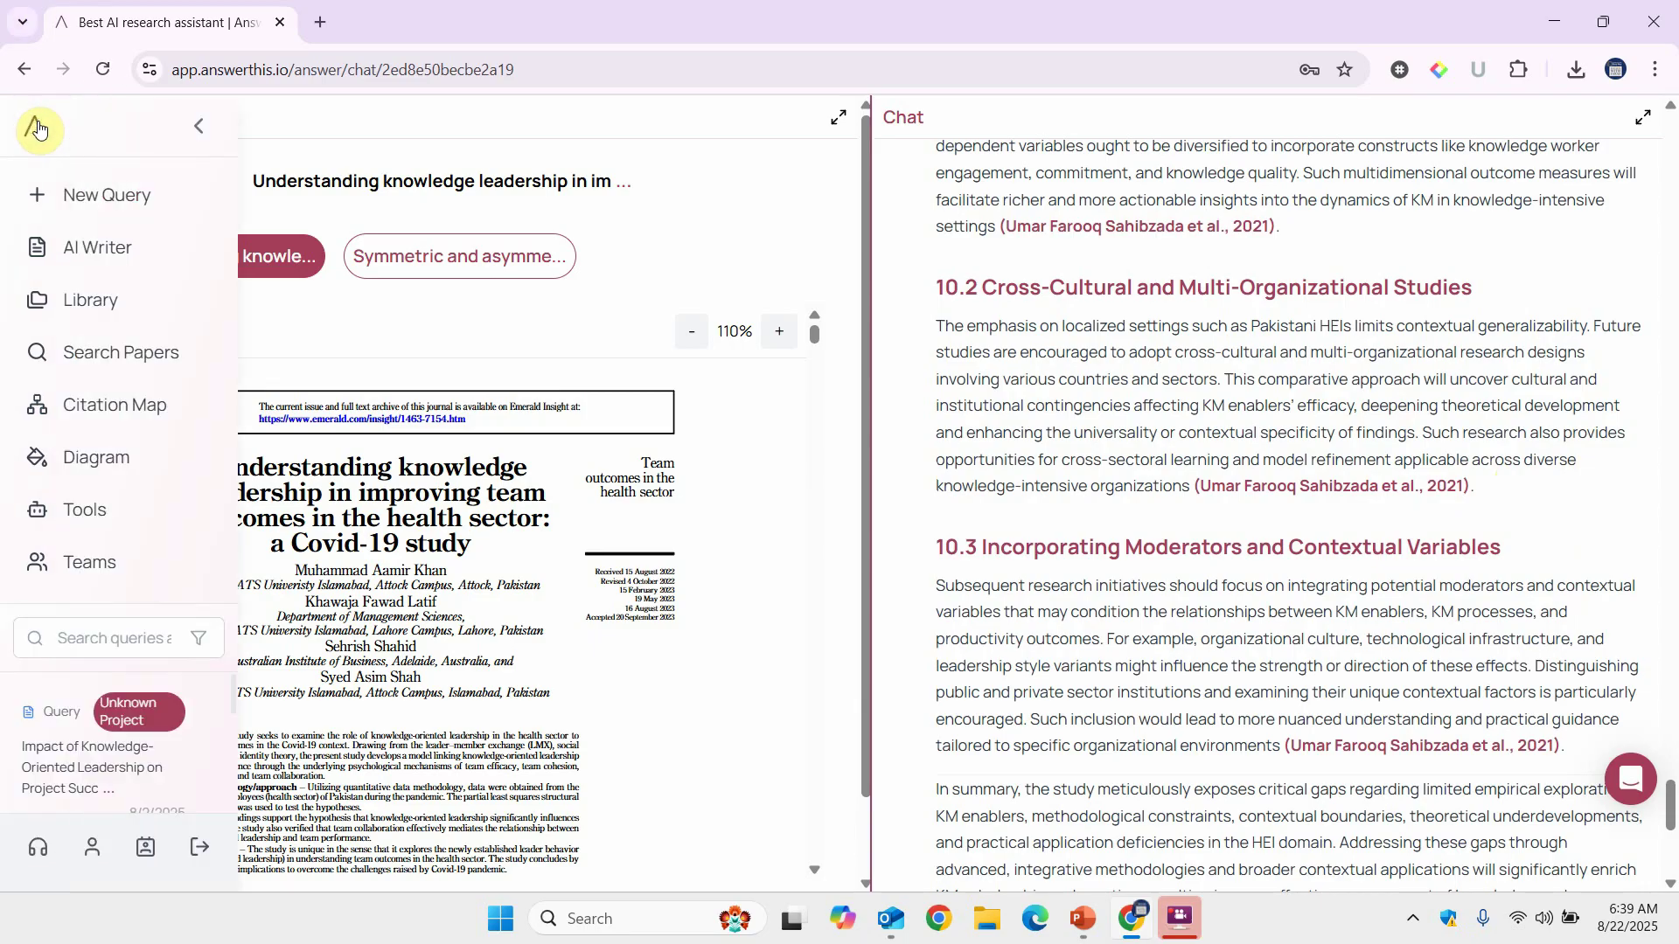
- Leave the chat, return to the paper library, and cancel the Add New Column dialog
left_click(23, 69)
left_click(886, 622)
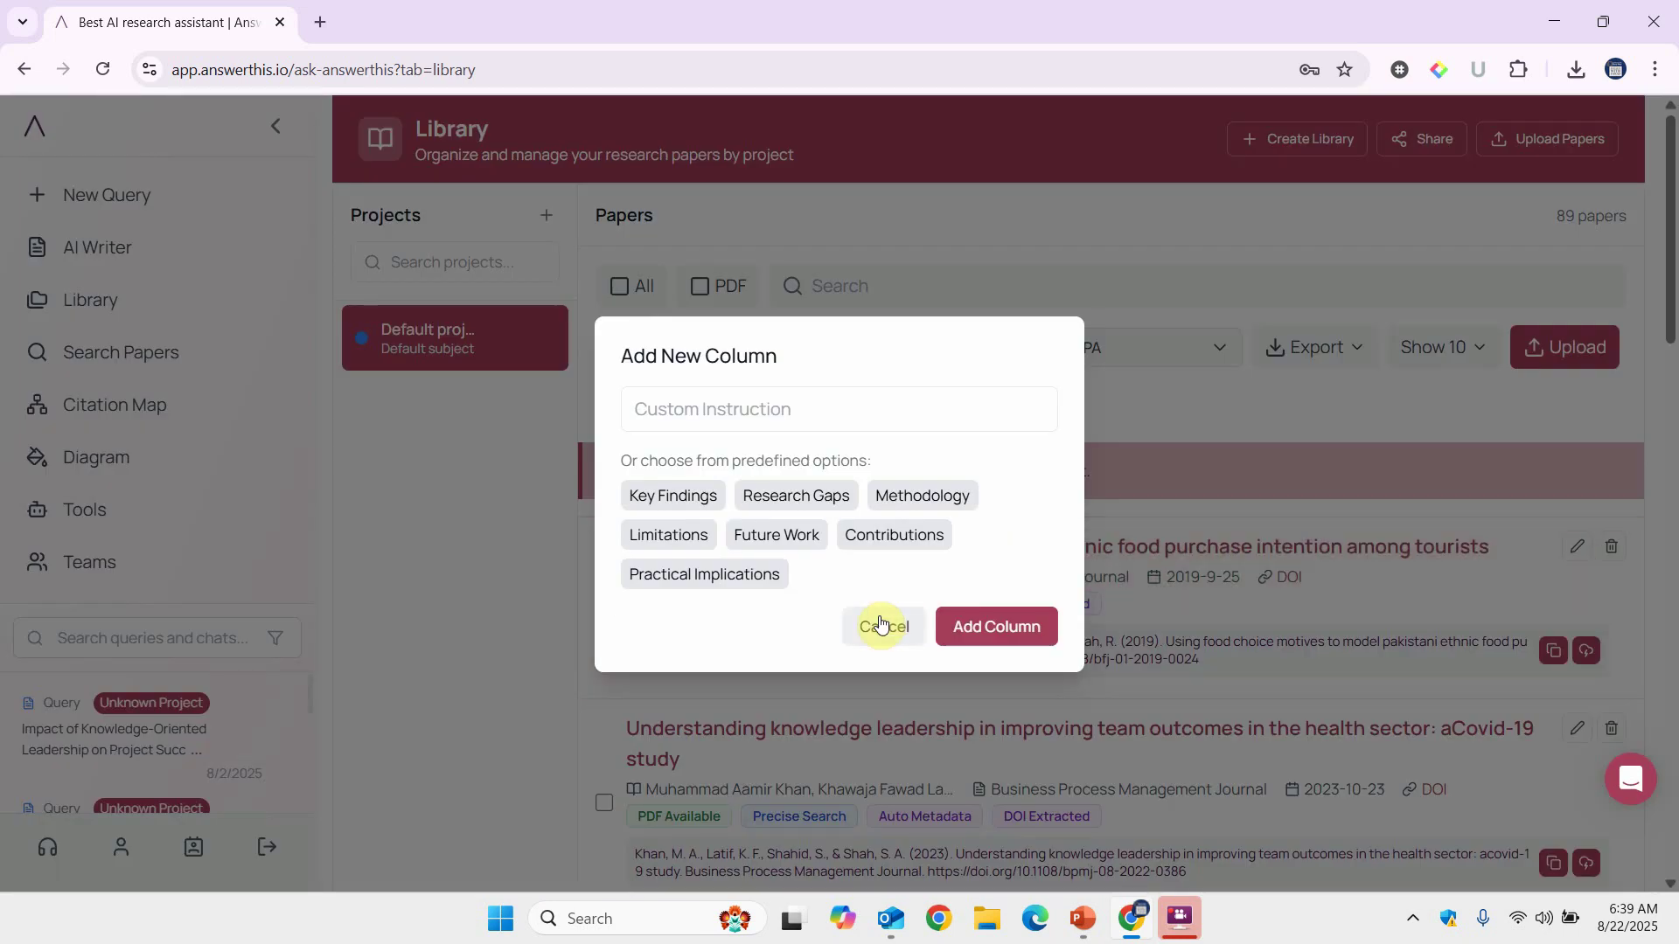
left_click(782, 496)
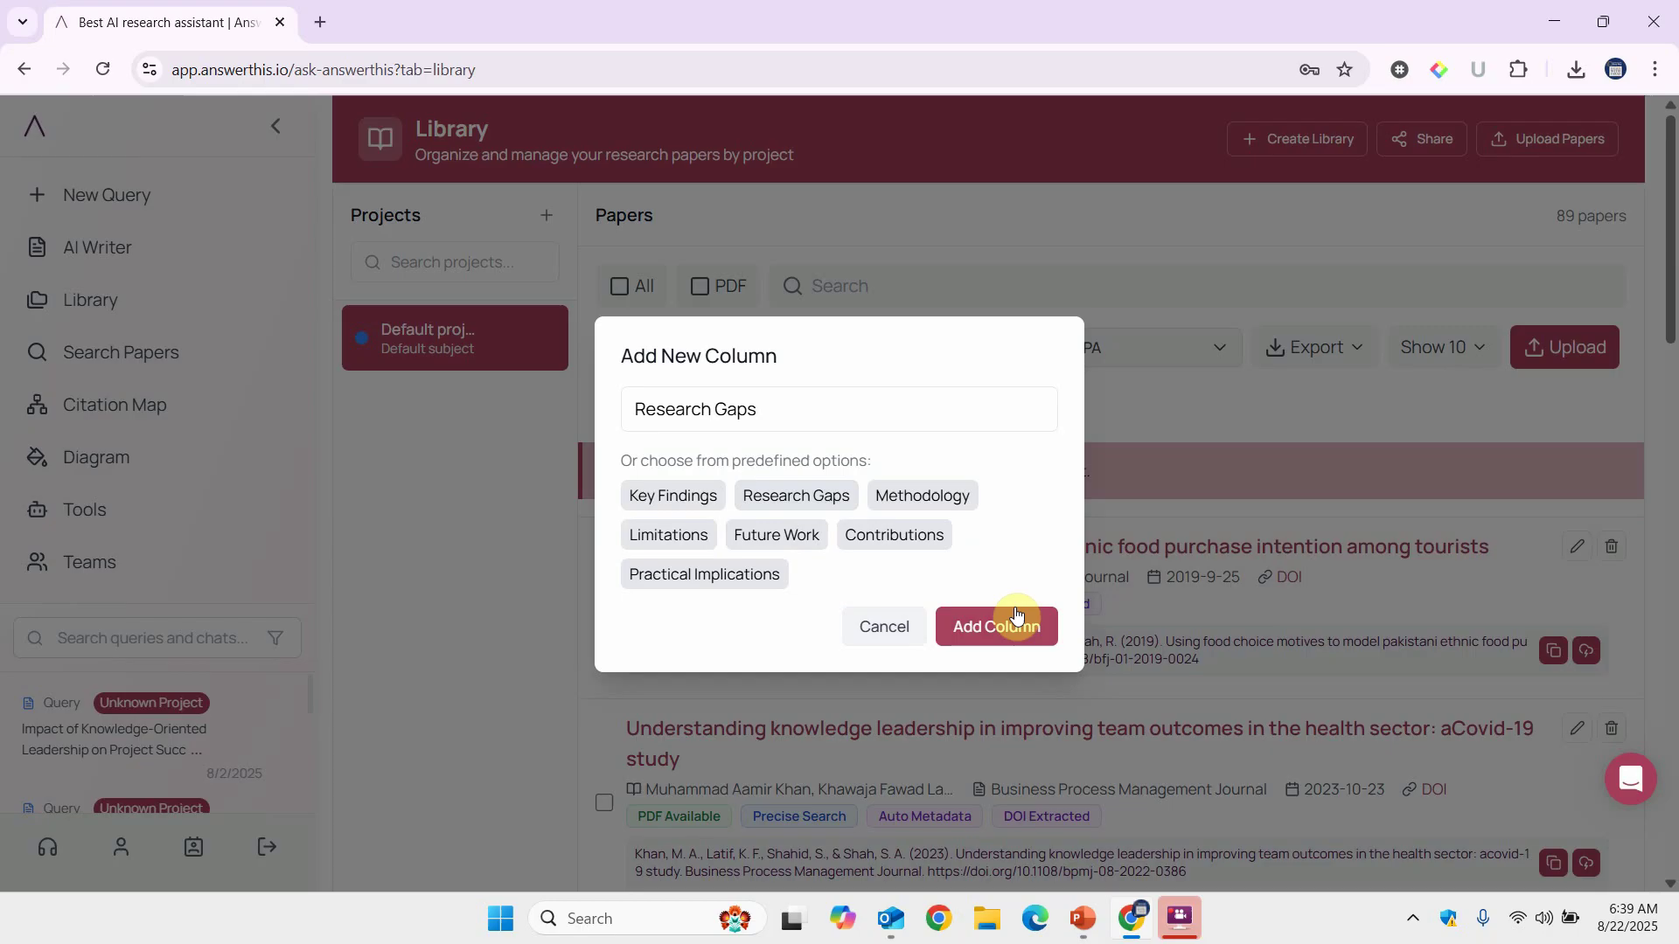
left_click(879, 624)
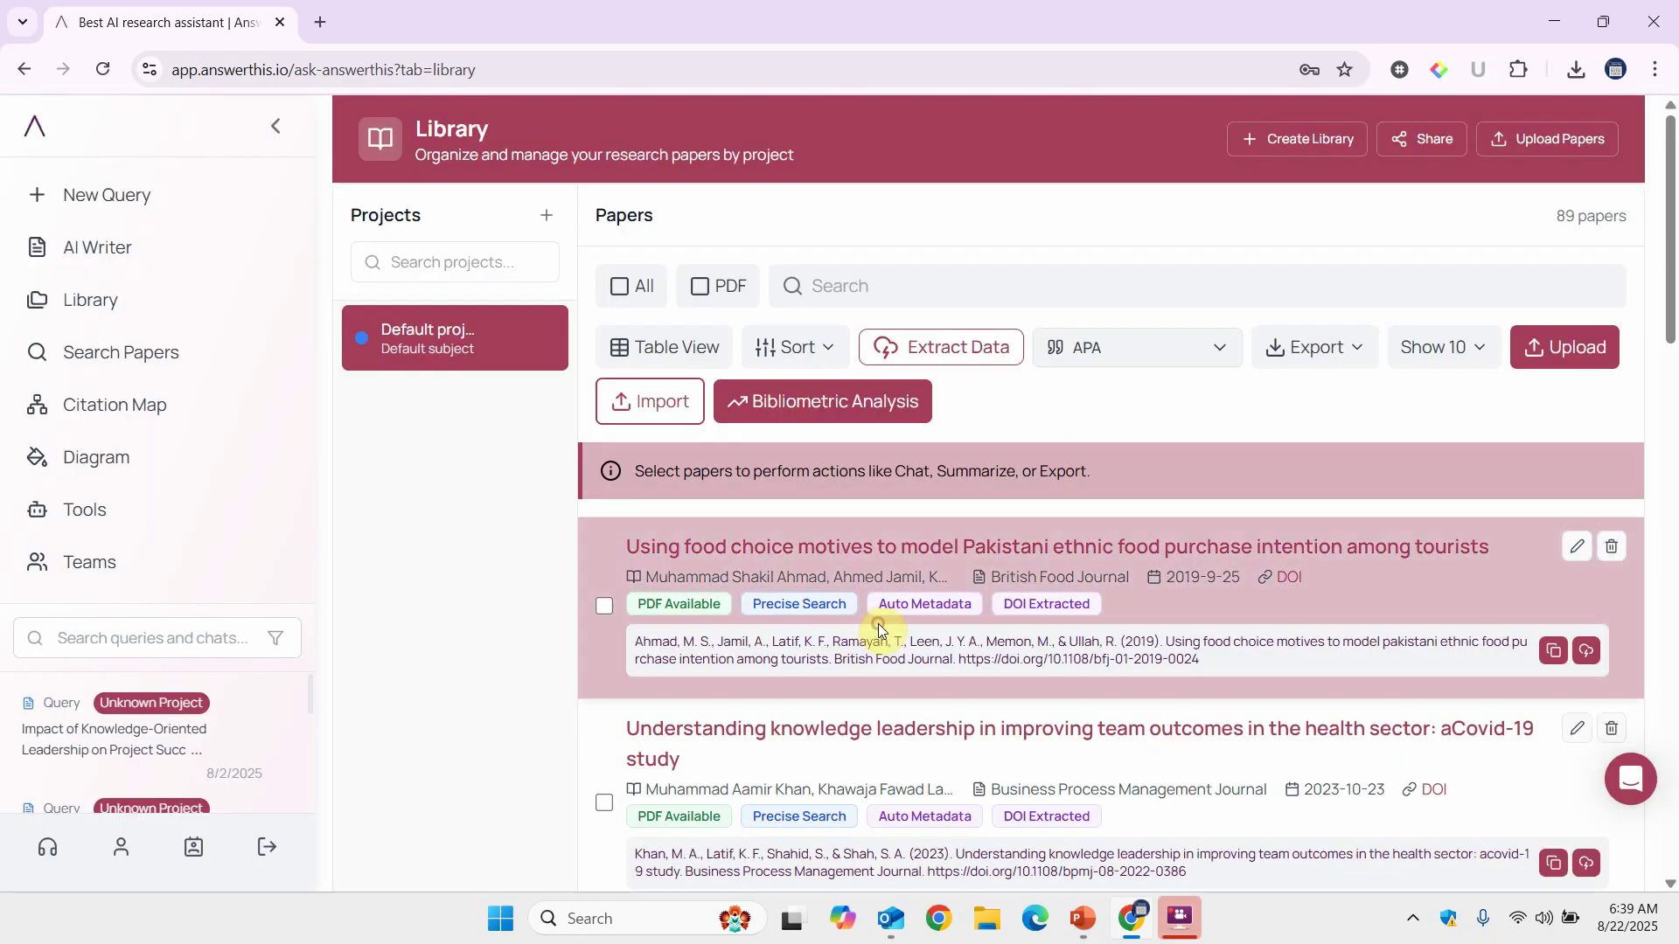
- Move to page 2 of the 89-paper library
scroll(724, 652, "down", 2)
scroll(848, 518, "up", 2)
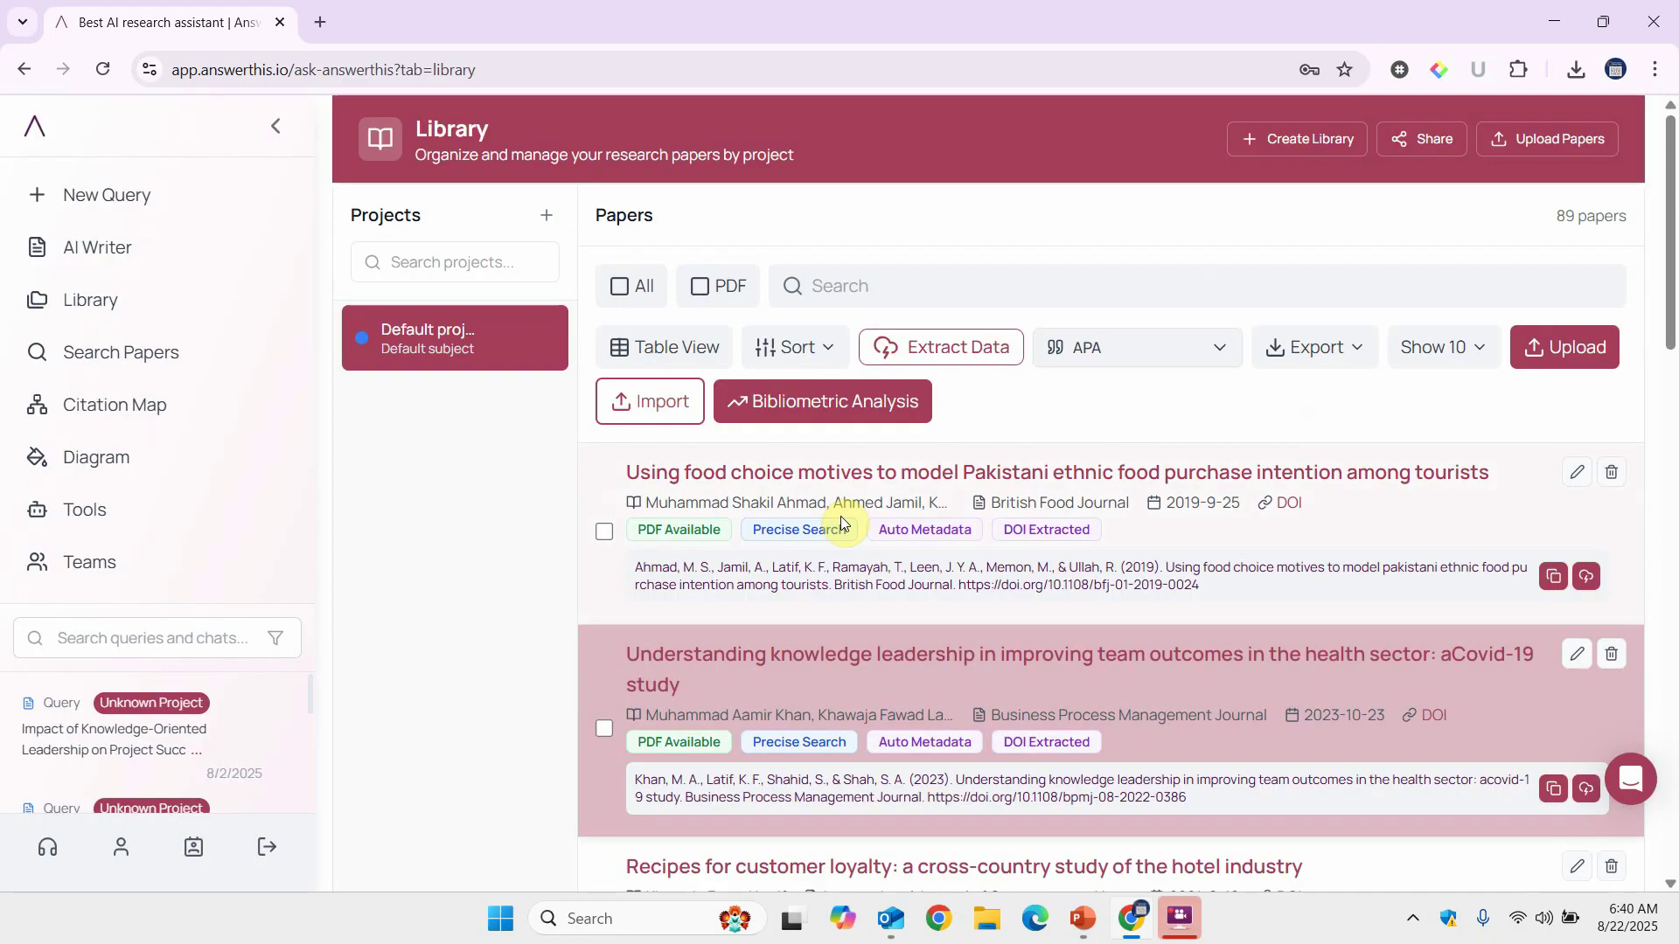
scroll(842, 516, "down", 2)
scroll(842, 516, "down", 15)
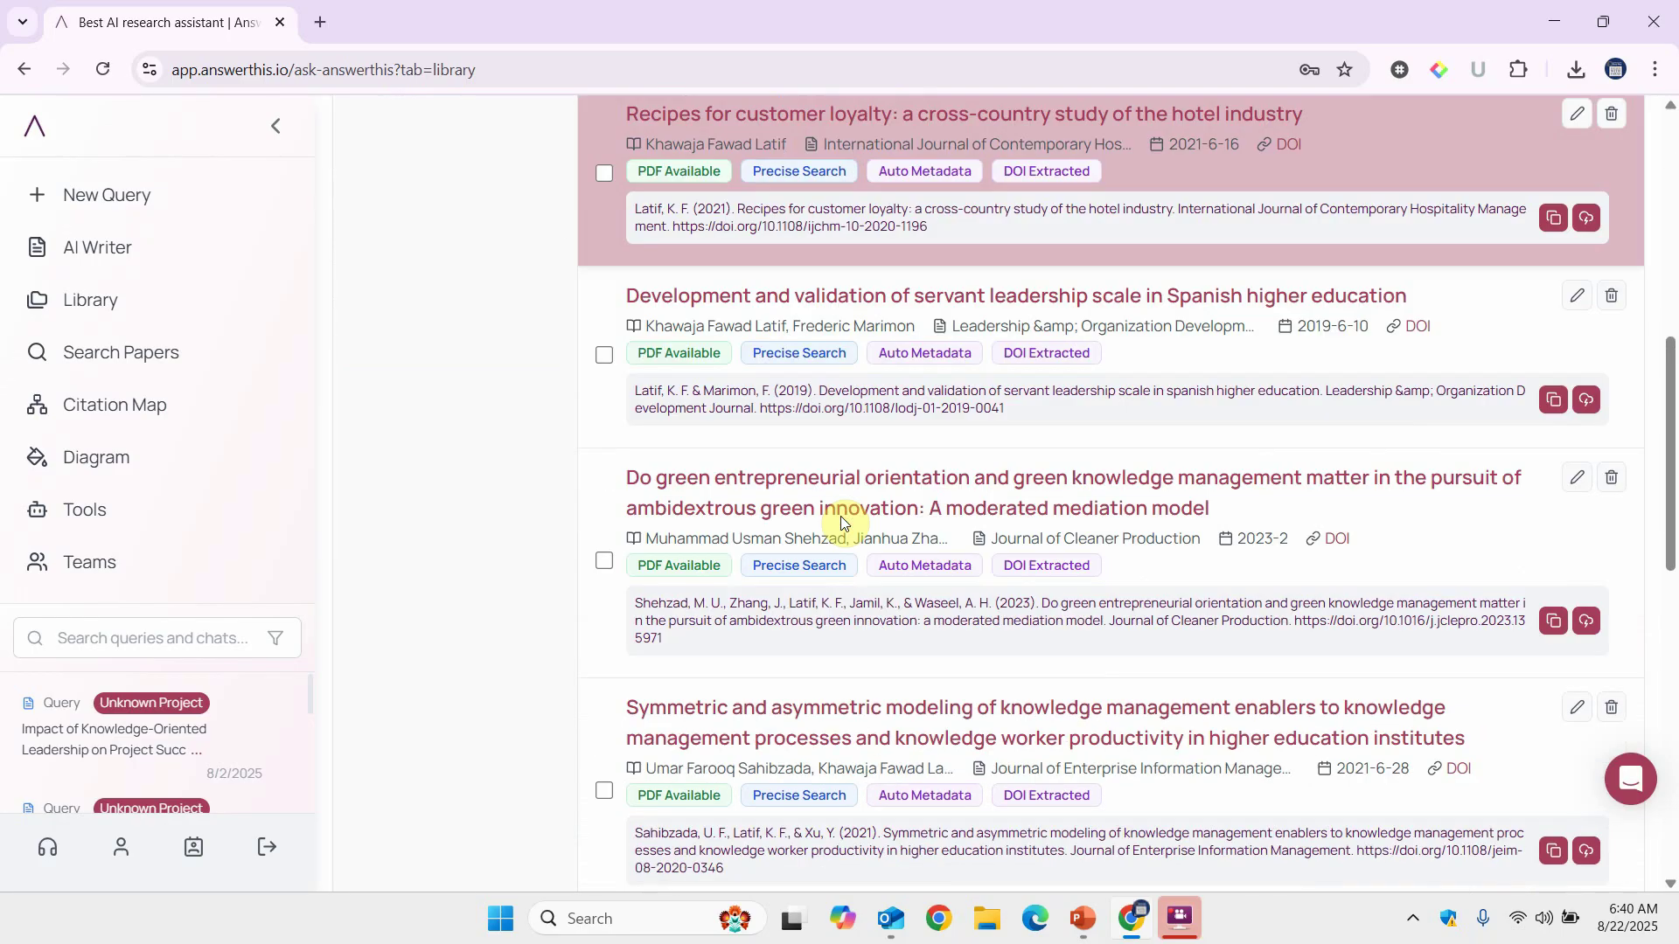
scroll(841, 516, "down", 3)
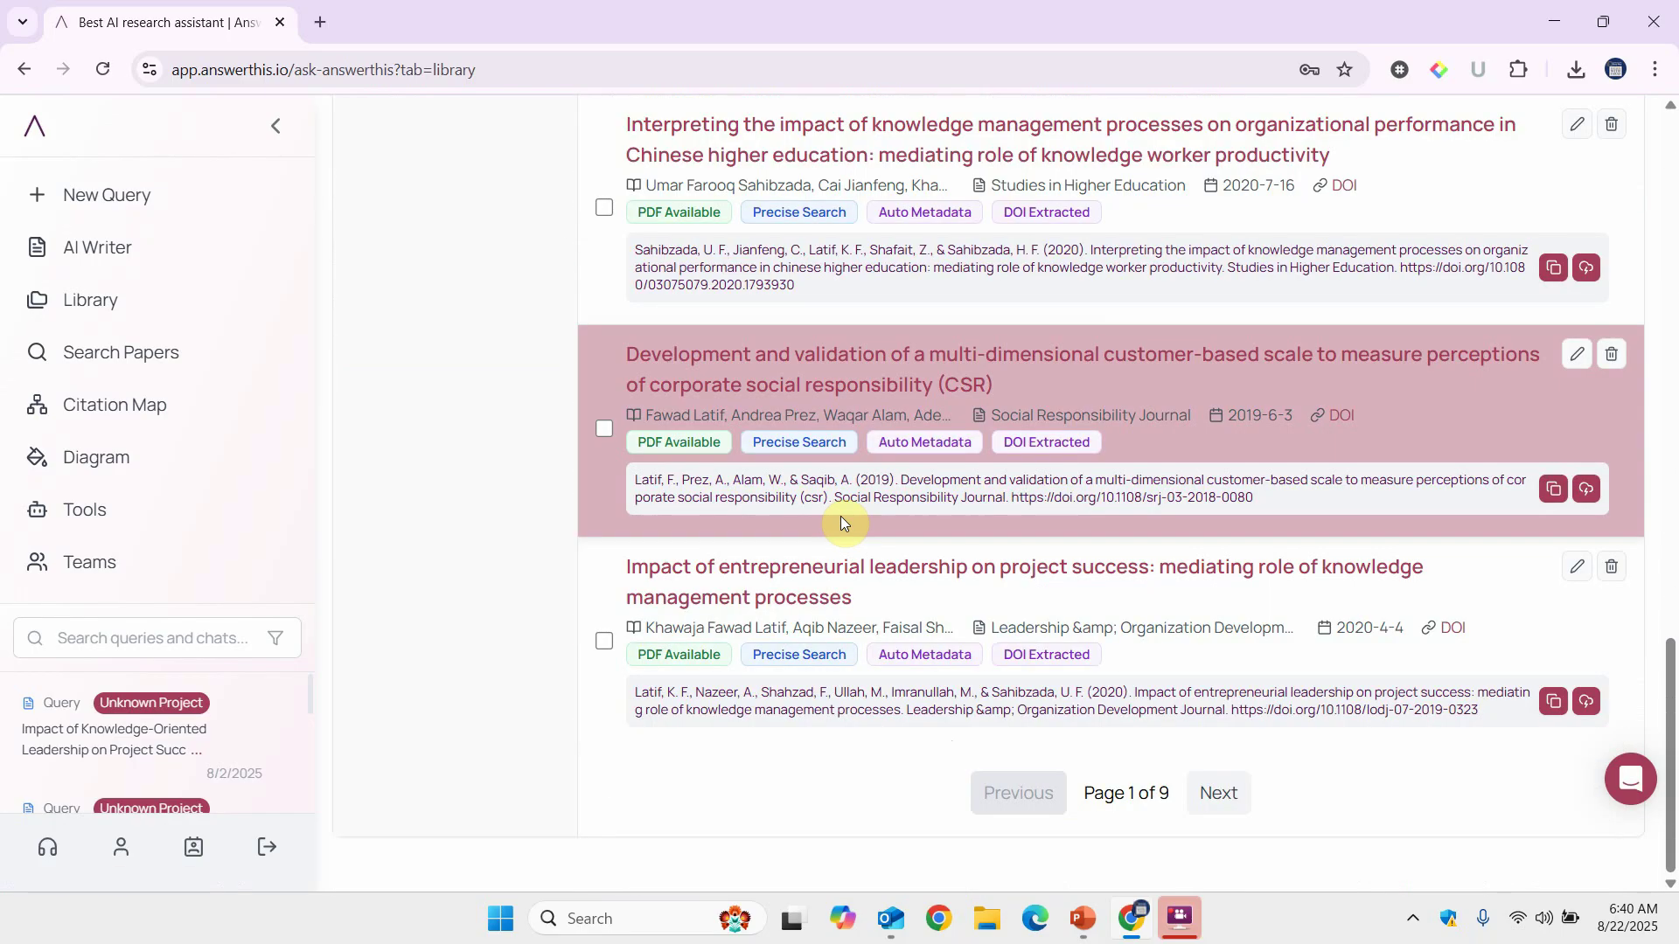
left_click(1222, 792)
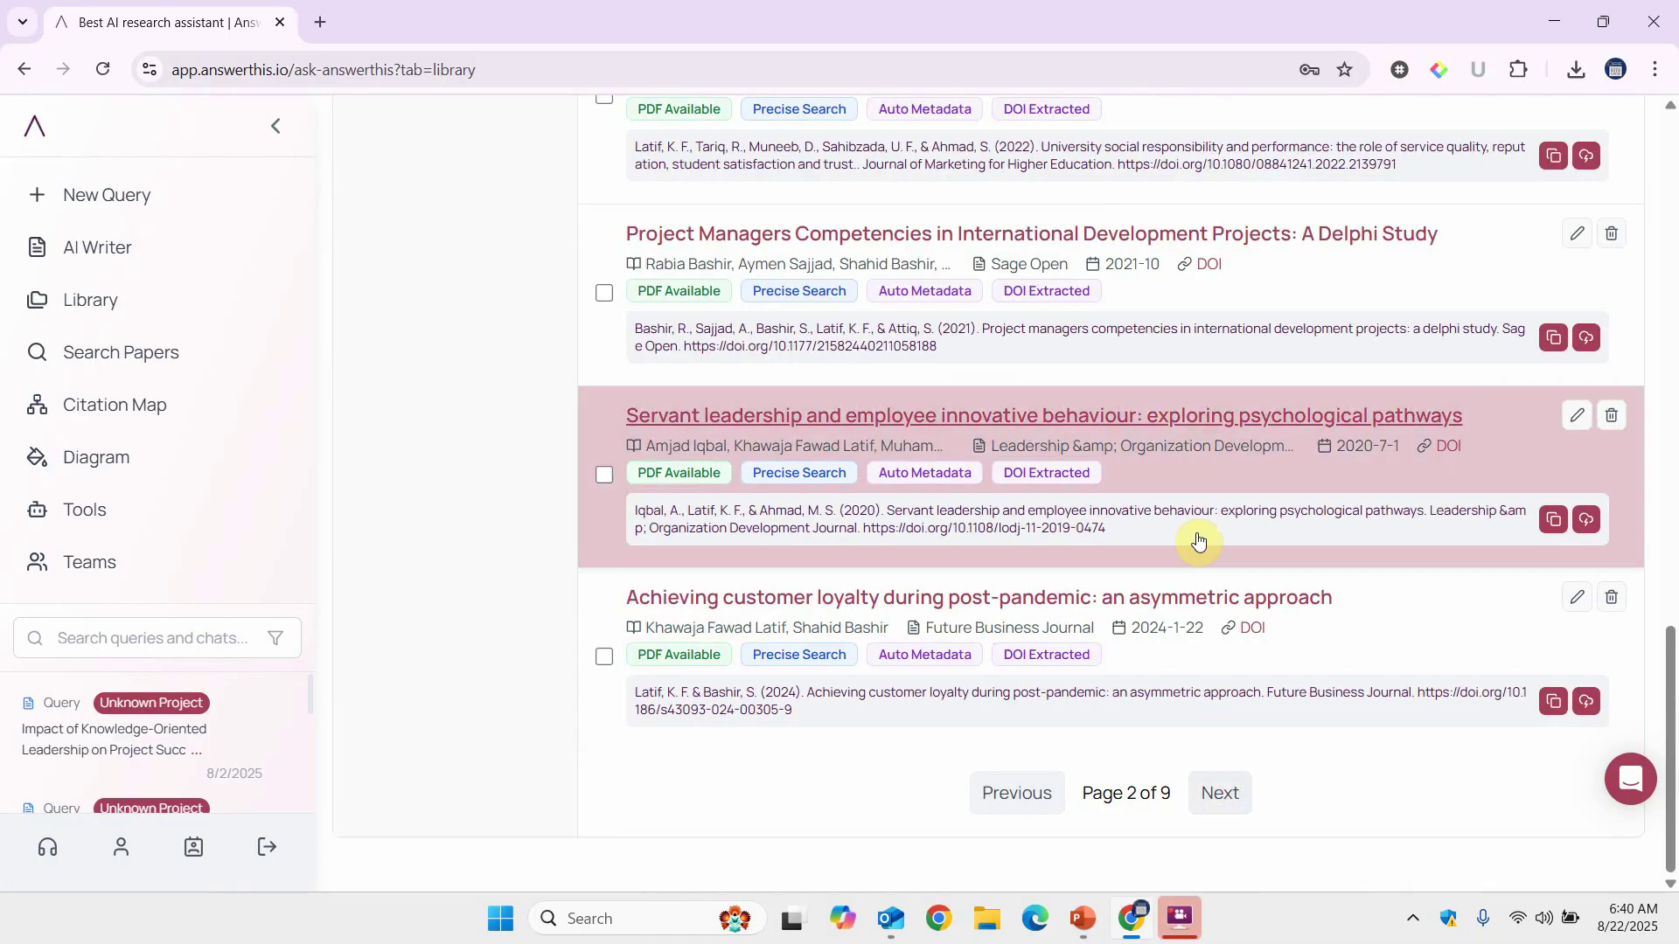
scroll(1182, 413, "up", 10)
scroll(1179, 412, "up", 3)
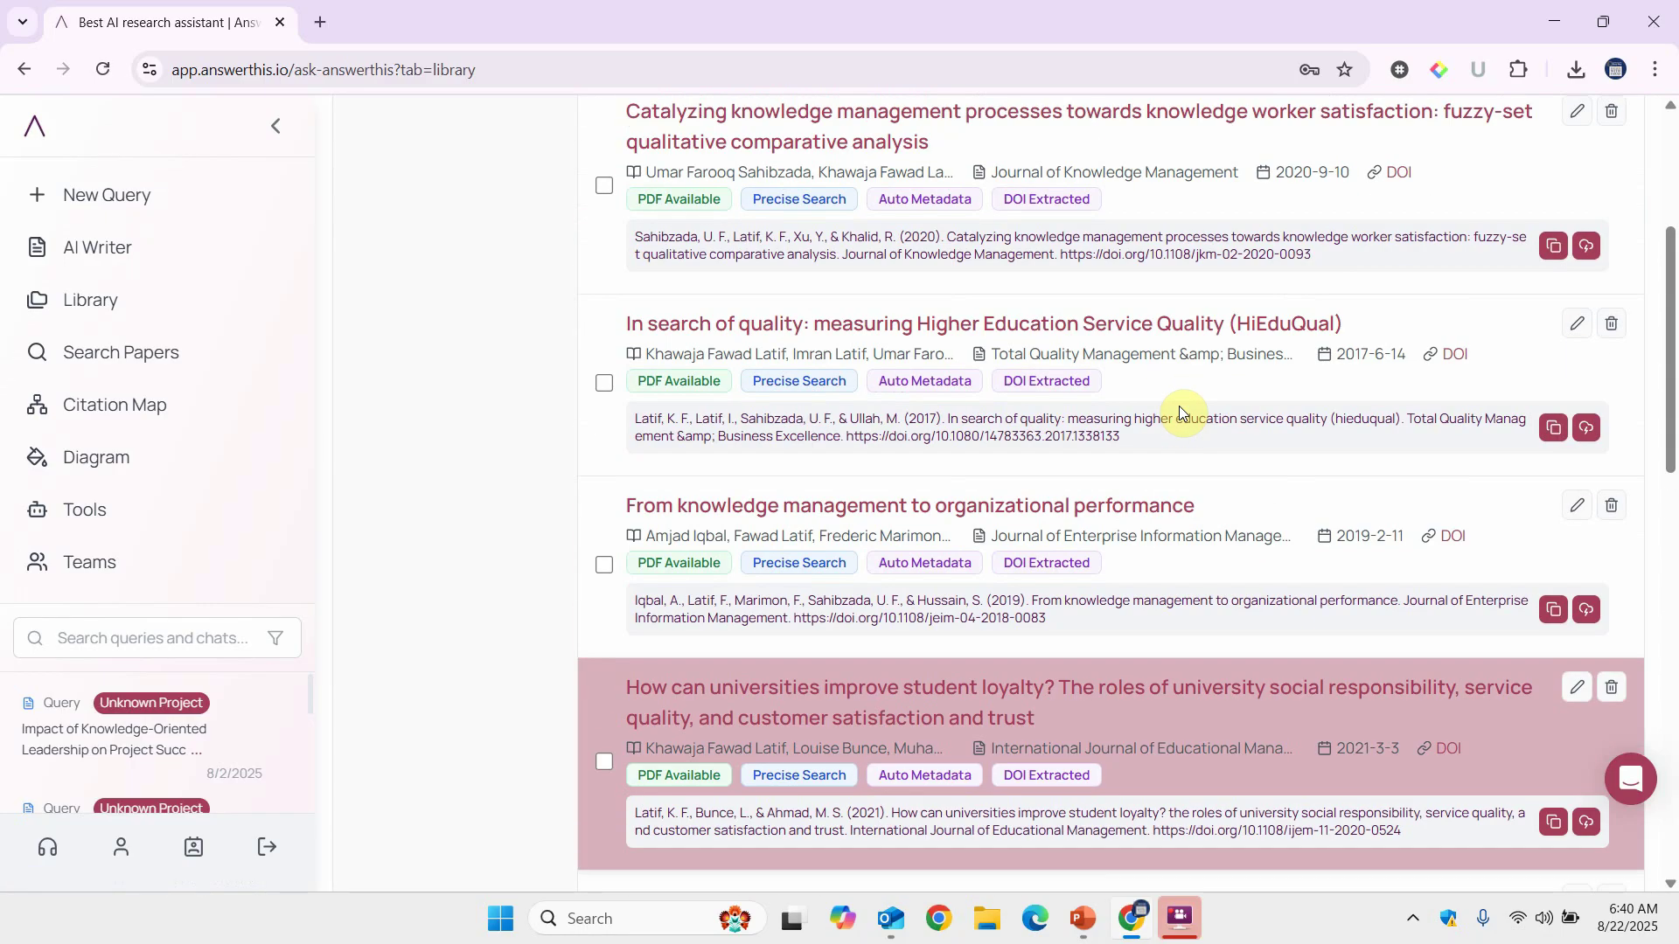
- Show 100 papers per page and go back to page 1, listing all 89 papers
left_click(1436, 338)
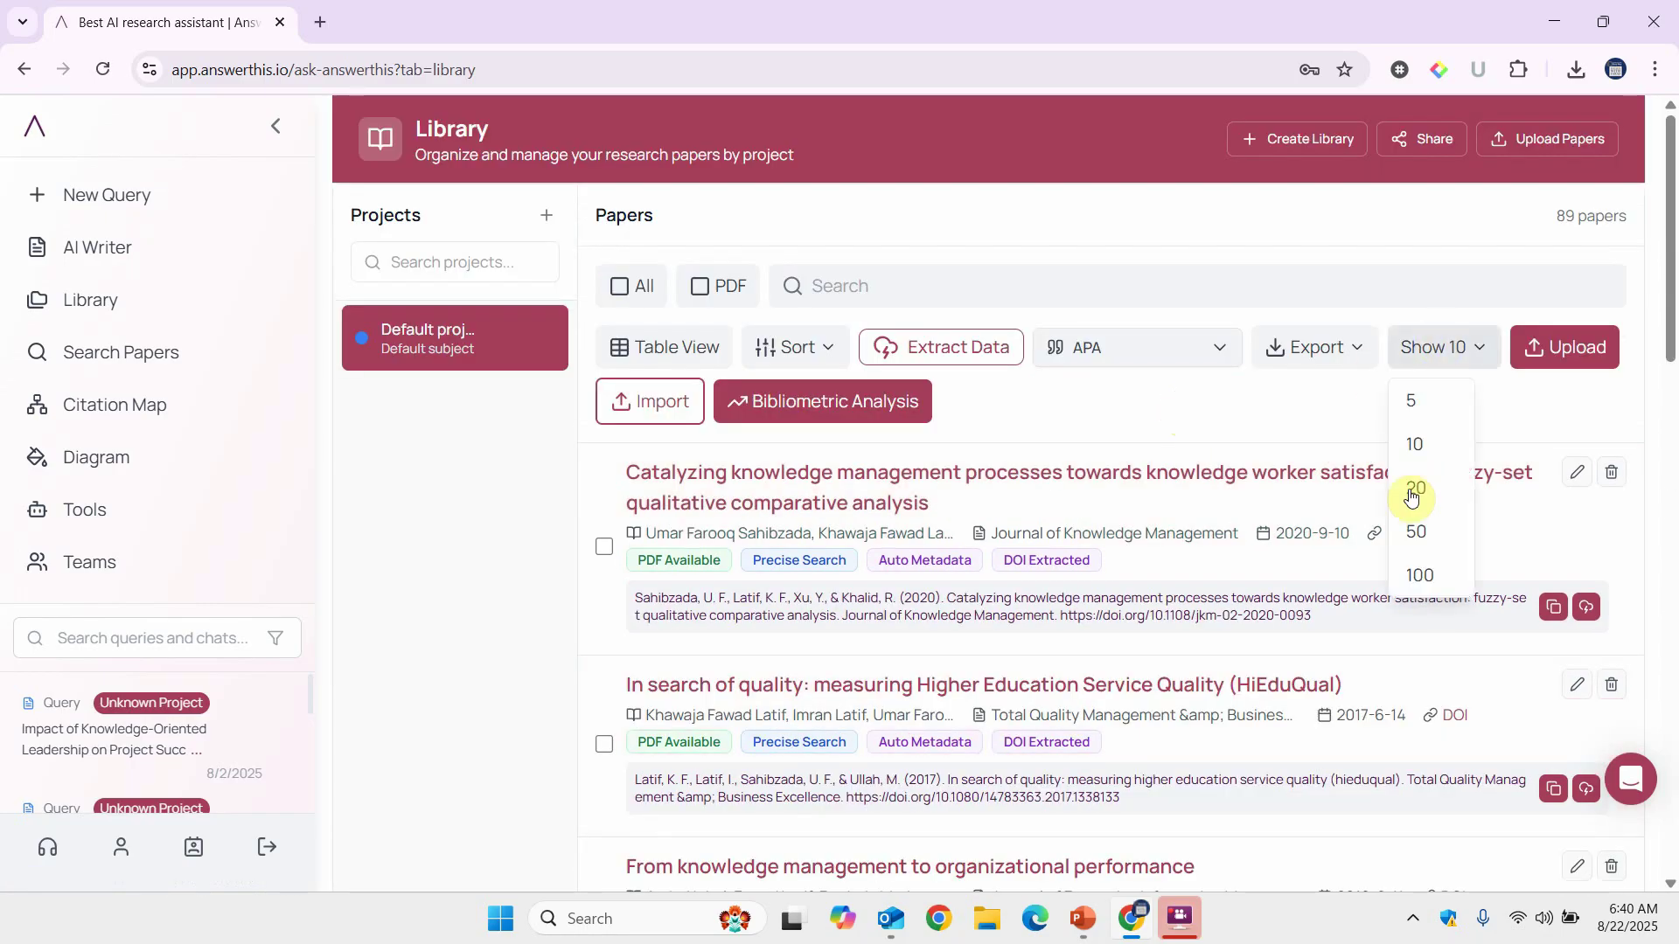
left_click(1417, 579)
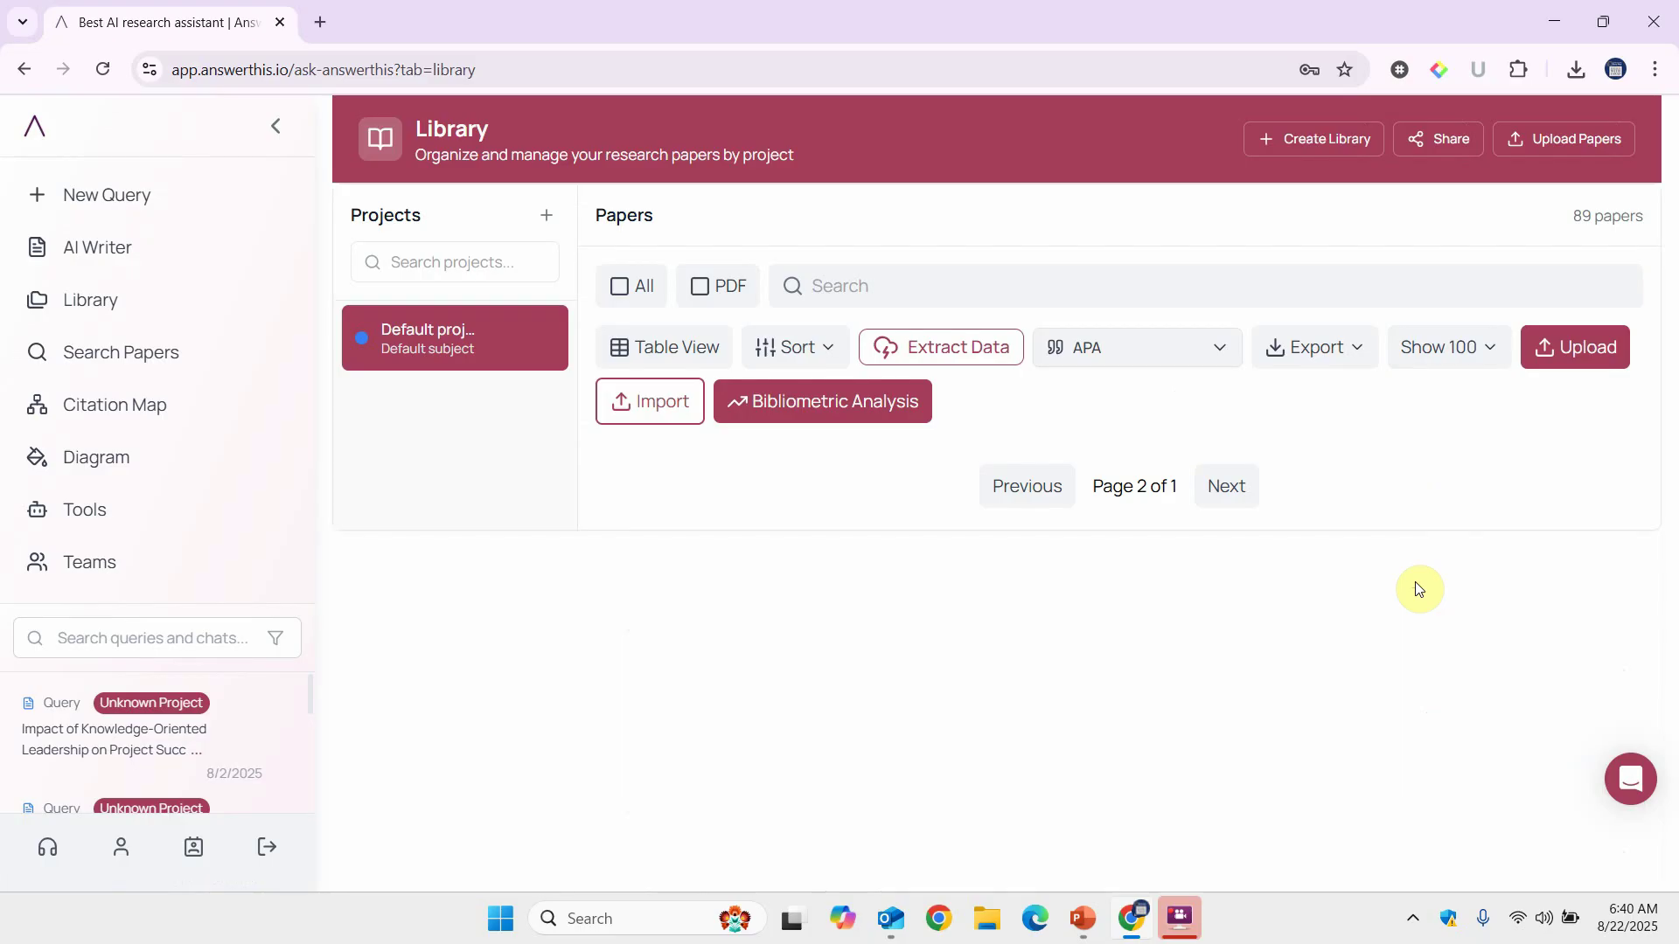
left_click(1028, 487)
scroll(881, 526, "down", 5)
scroll(881, 526, "up", 8)
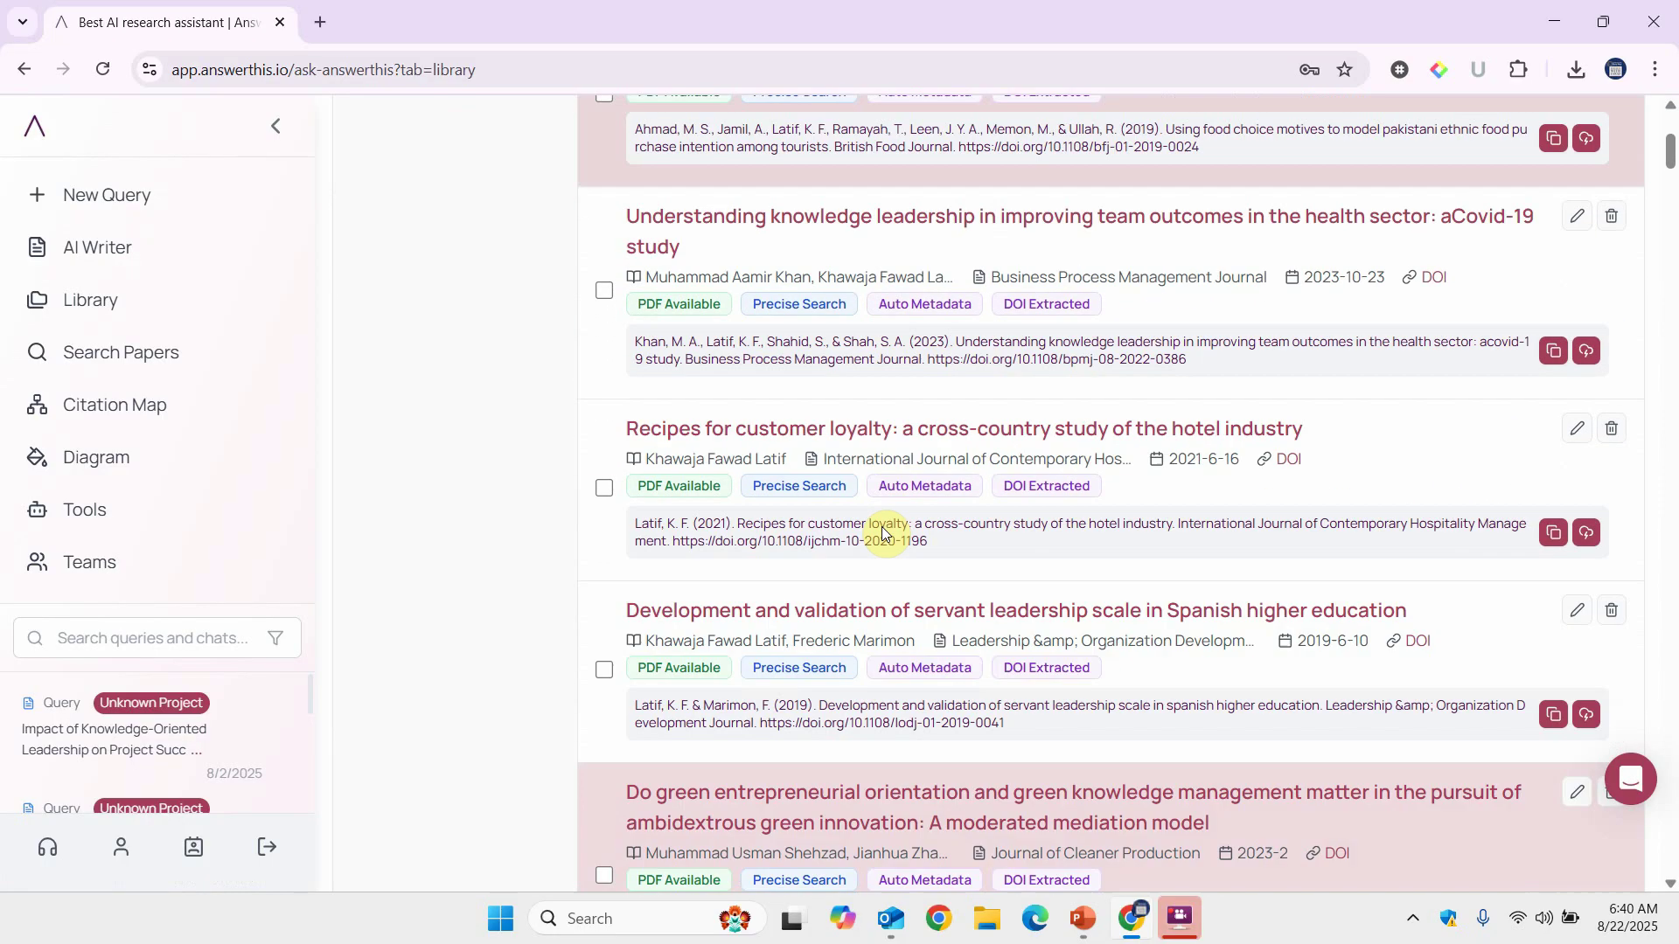
scroll(881, 526, "down", 4)
scroll(882, 526, "up", 3)
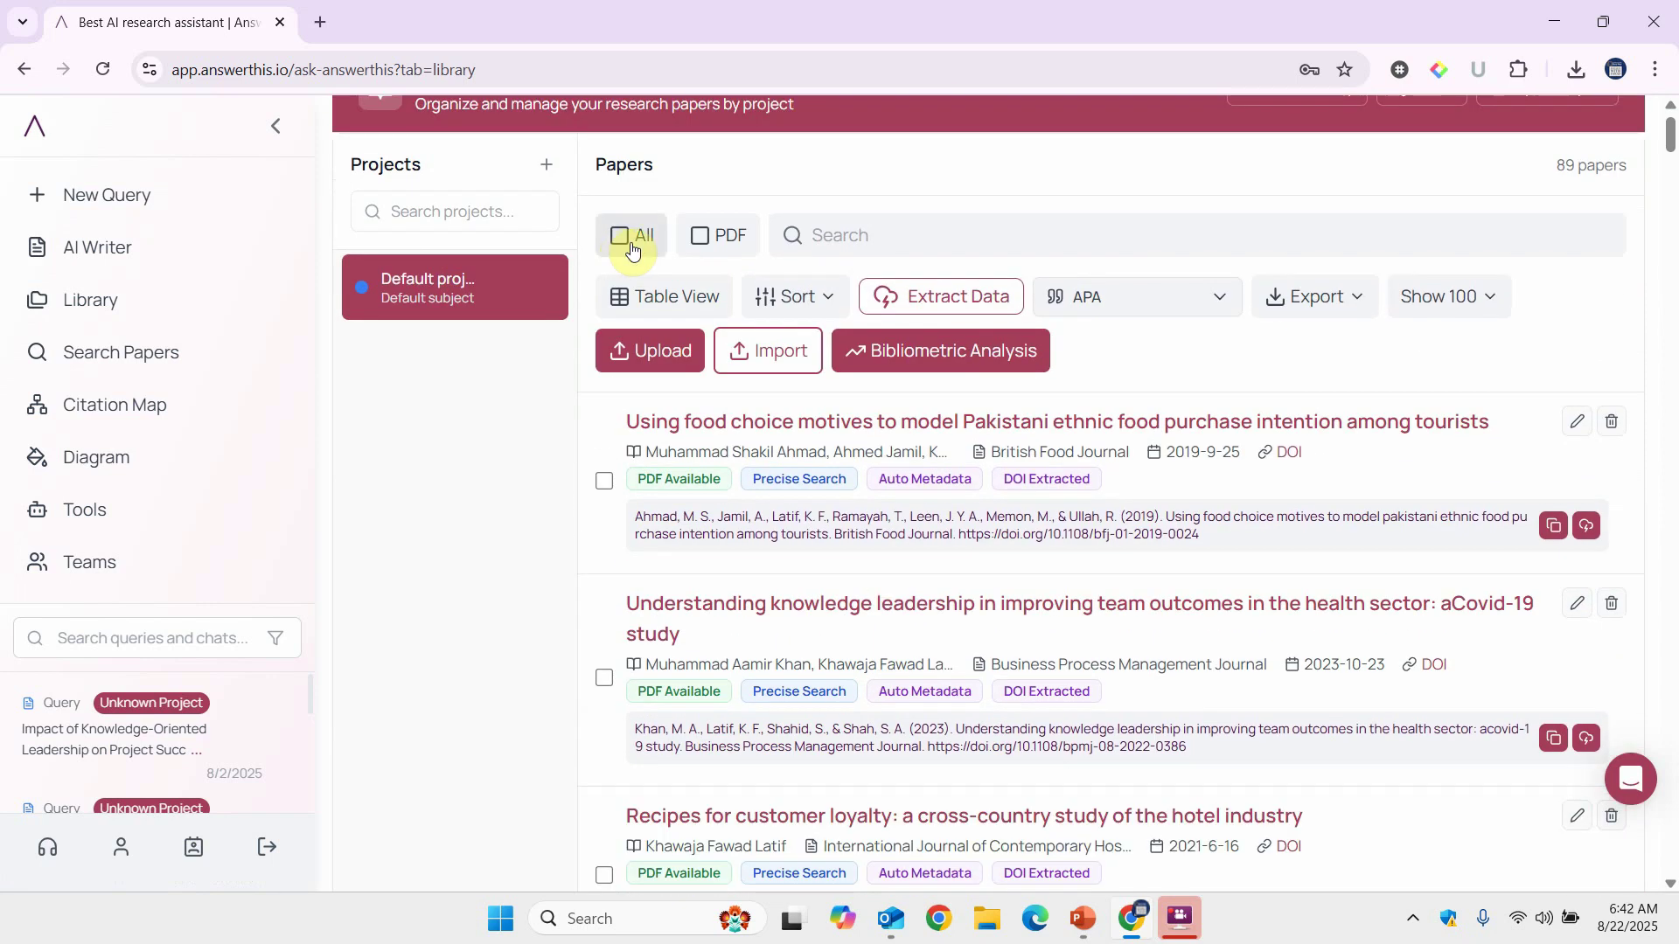
scroll(1316, 308, "up", 1)
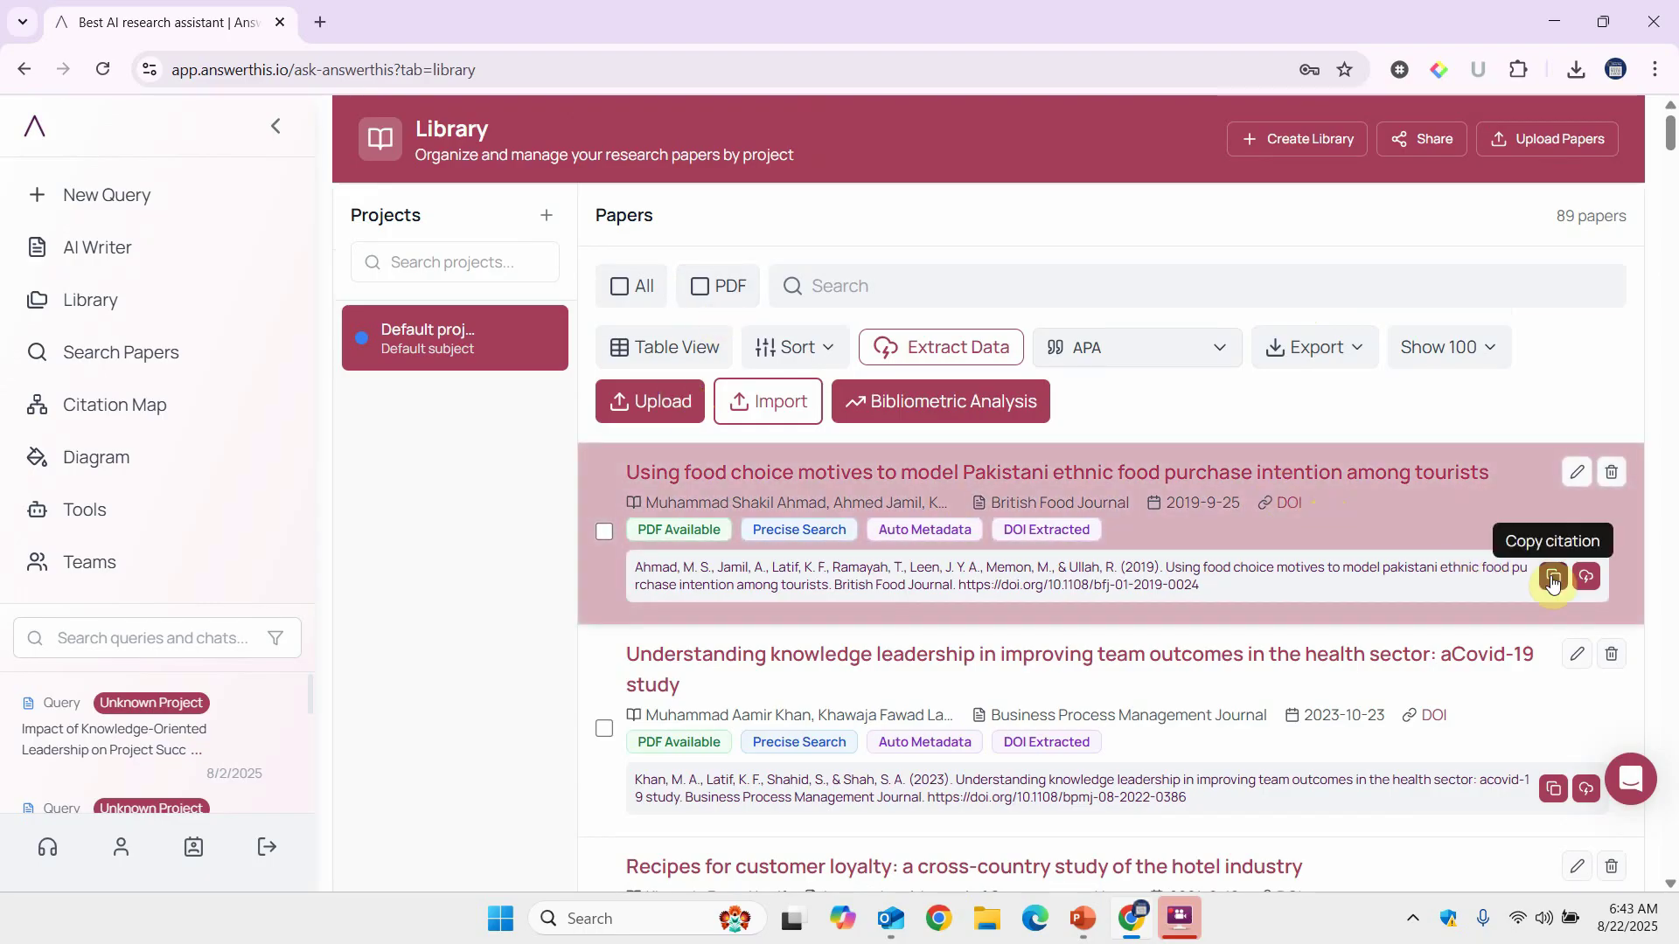
left_click(1576, 472)
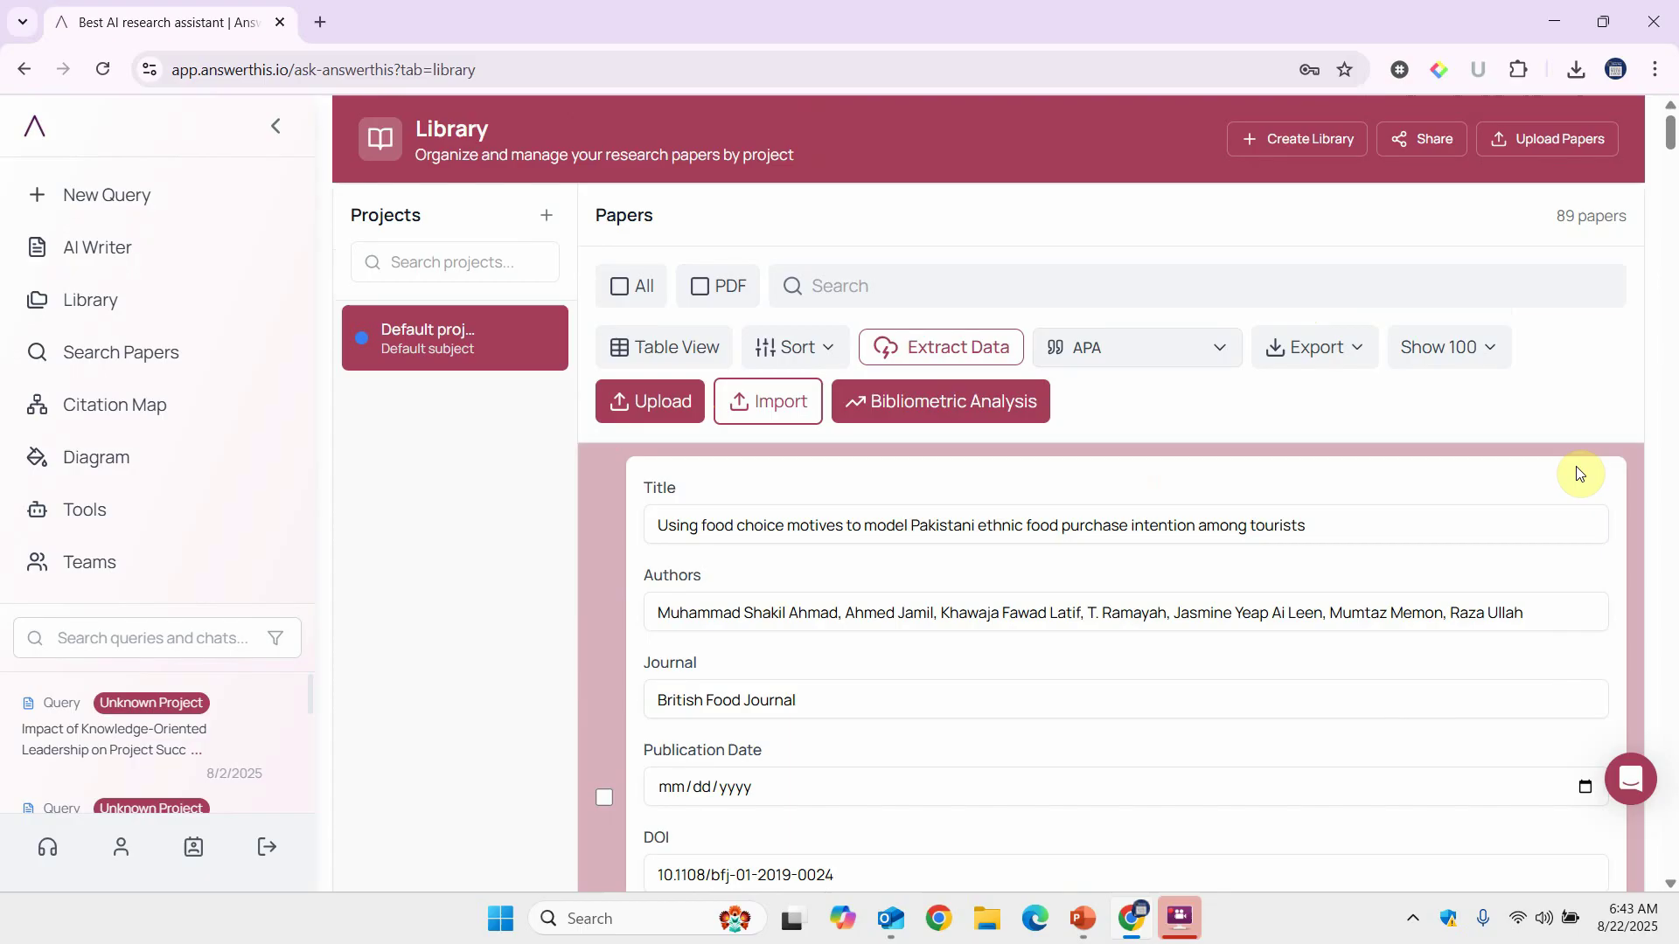
scroll(1025, 584, "down", 6)
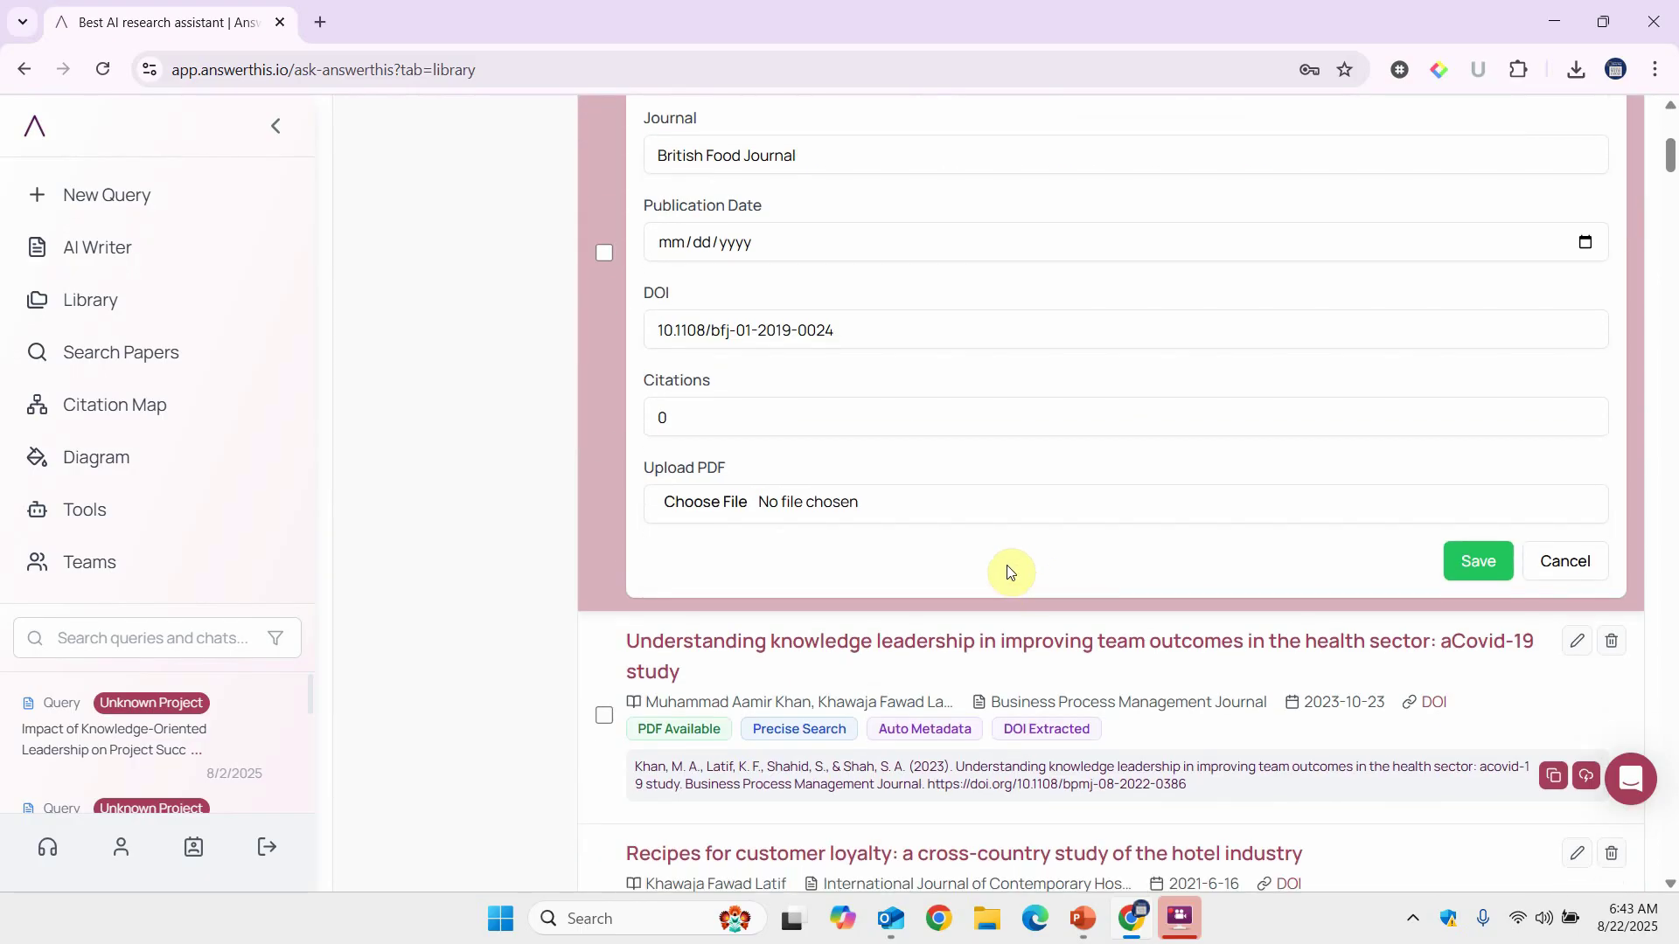
scroll(981, 503, "up", 5)
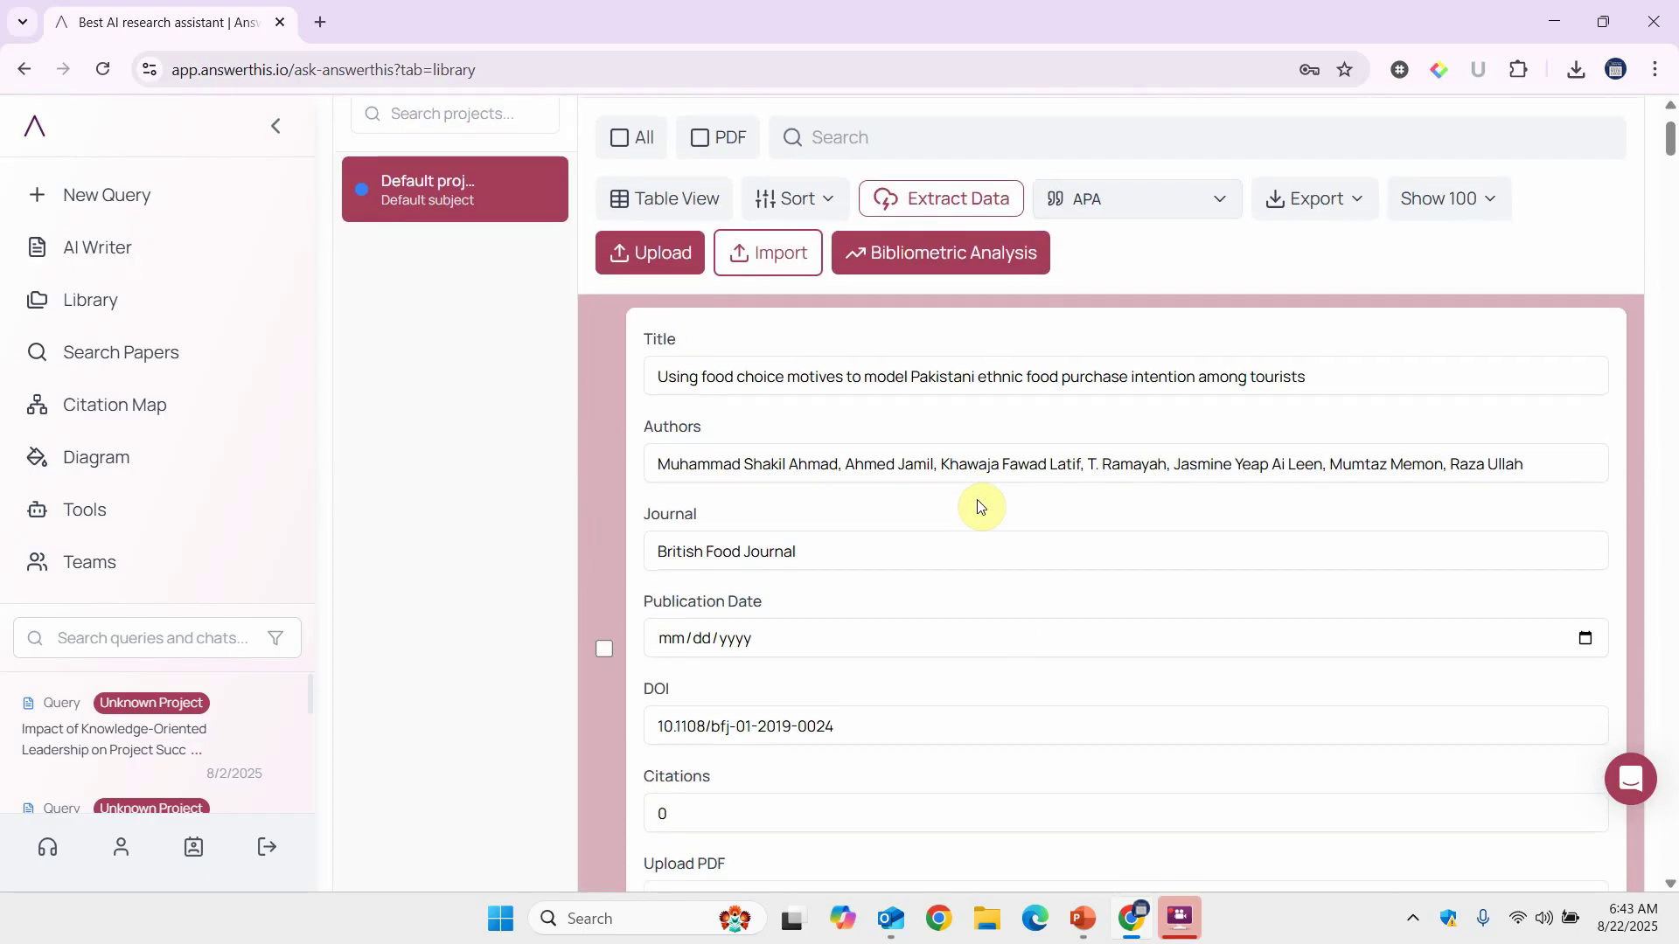
scroll(979, 503, "down", 1)
scroll(1245, 548, "down", 4)
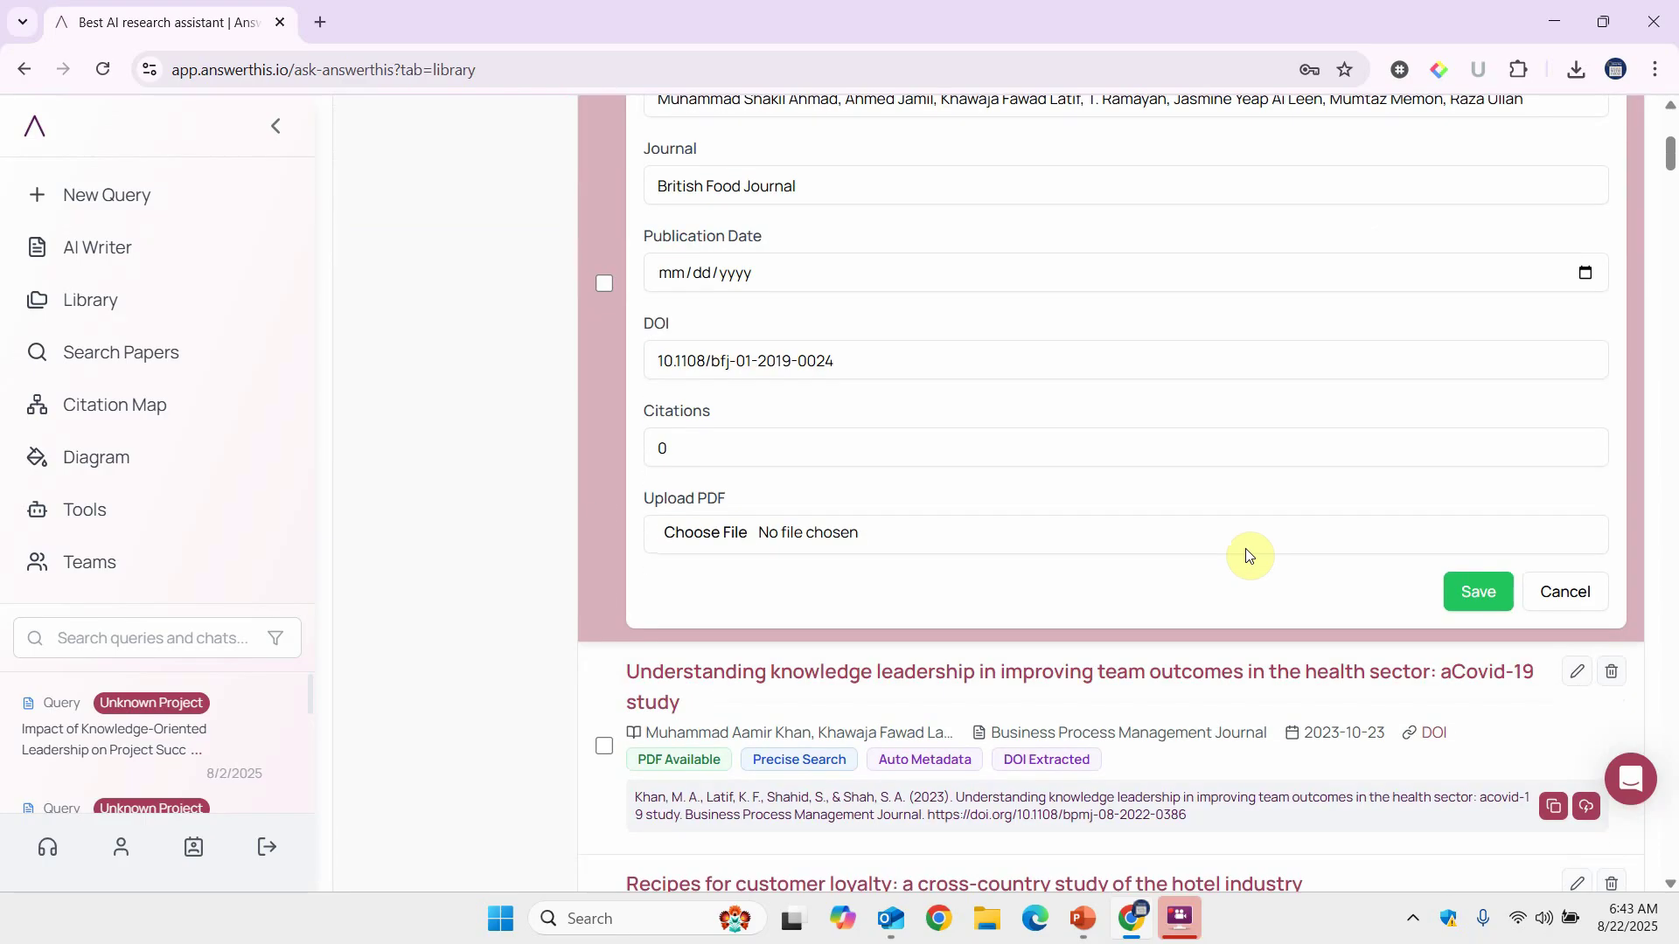
left_click(1565, 591)
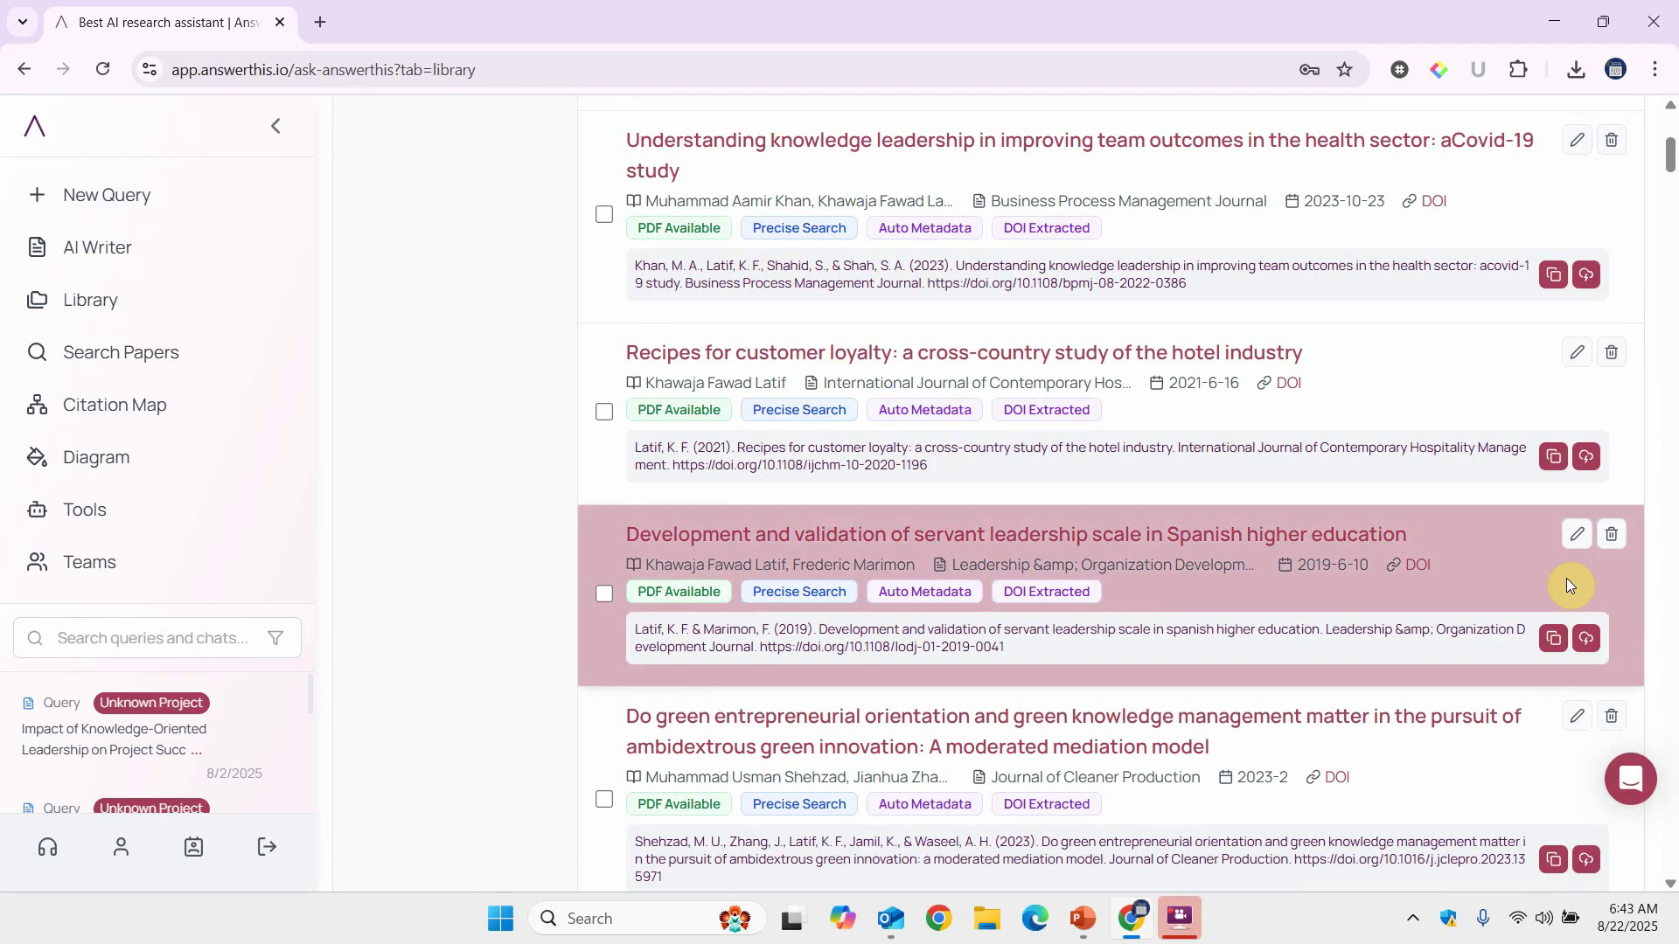